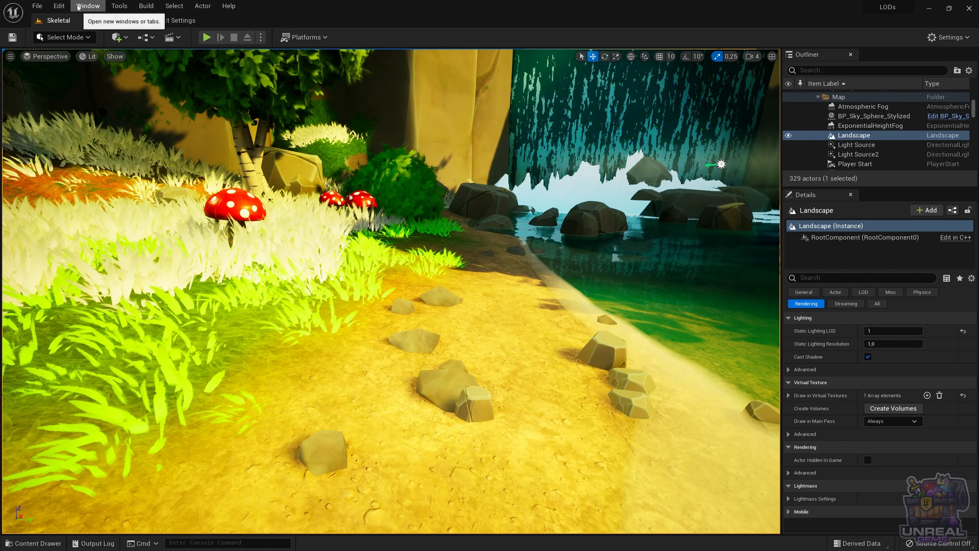
- Search the project's plugins for "skele" and check whether Skeletal Mesh Simplifier is enabled
{"action": "left_click", "coordinate": [62, 7]}
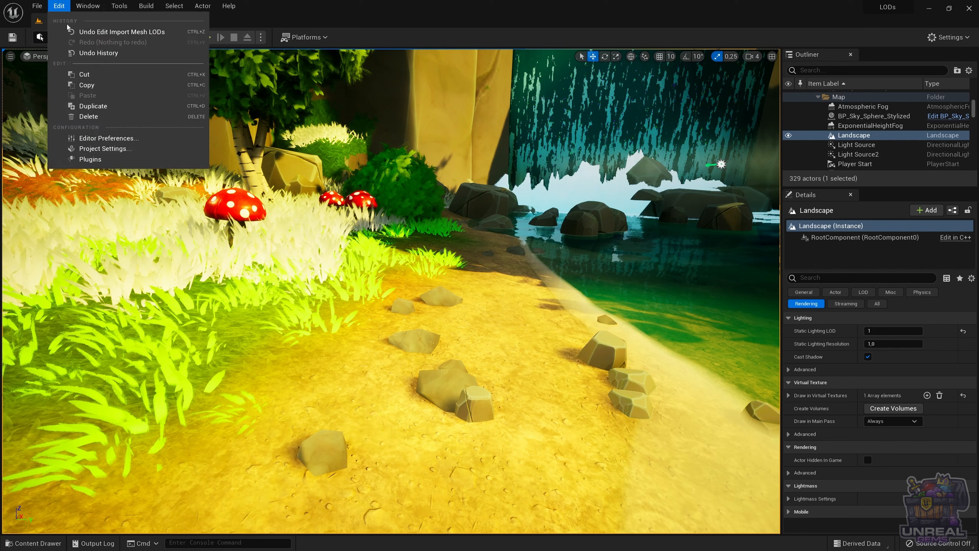
{"action": "left_click", "coordinate": [121, 160]}
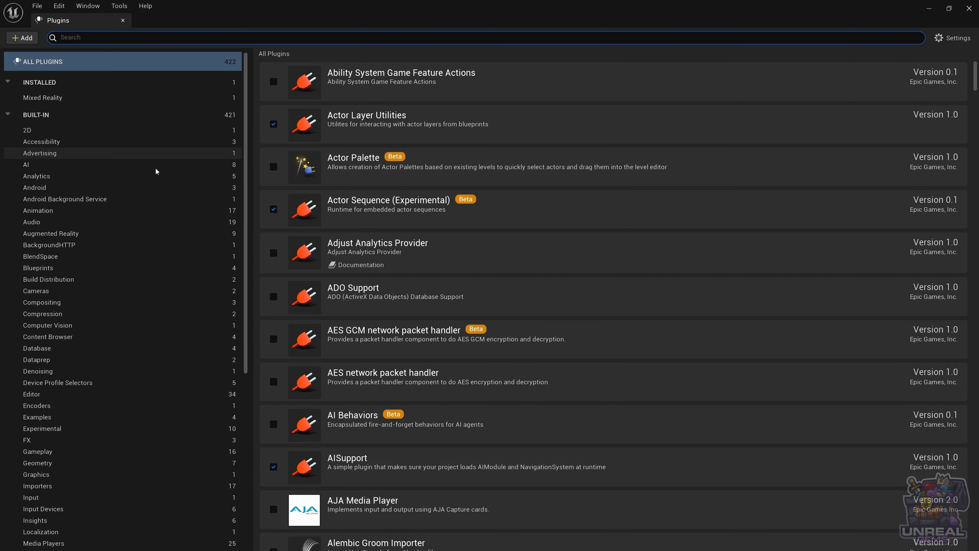
{"action": "type", "text": "skele"}
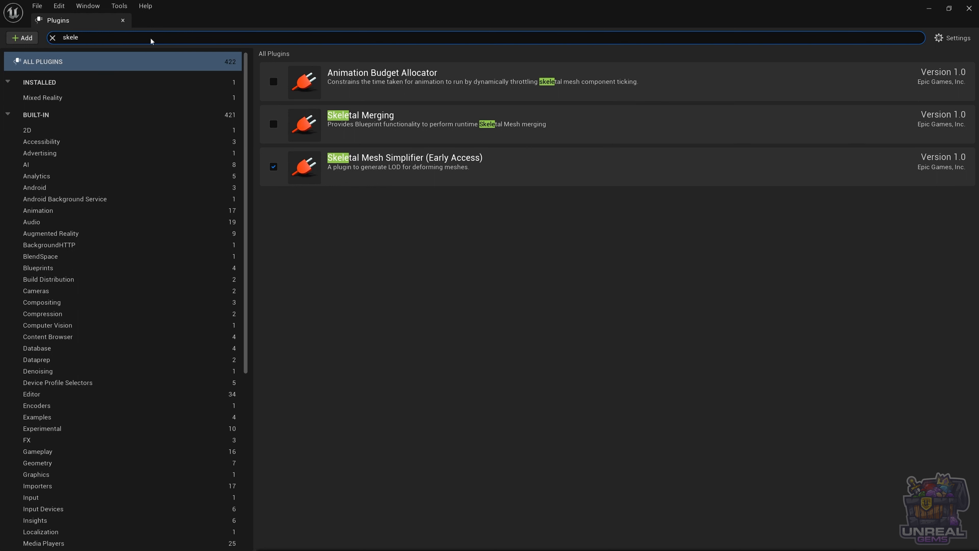
{"action": "left_click", "coordinate": [52, 37]}
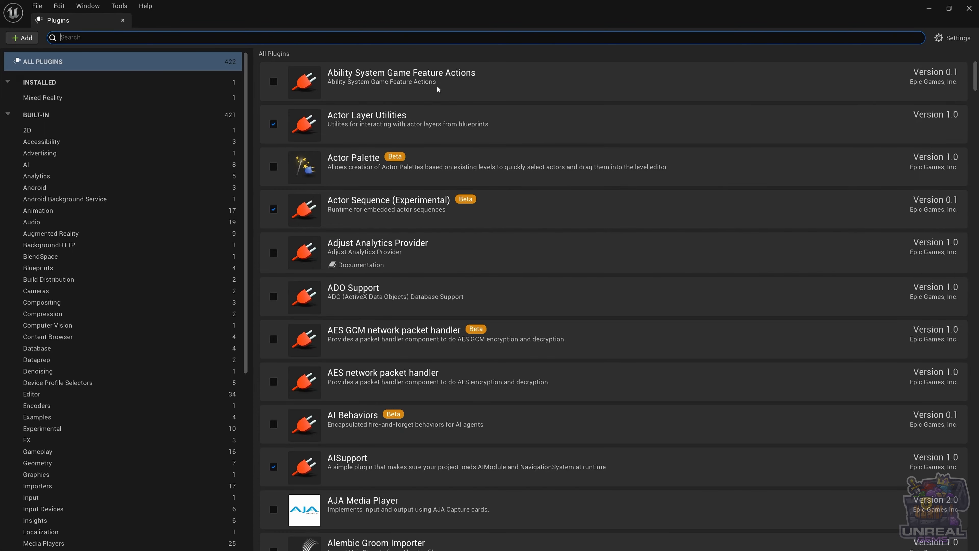
{"action": "left_click", "coordinate": [969, 8]}
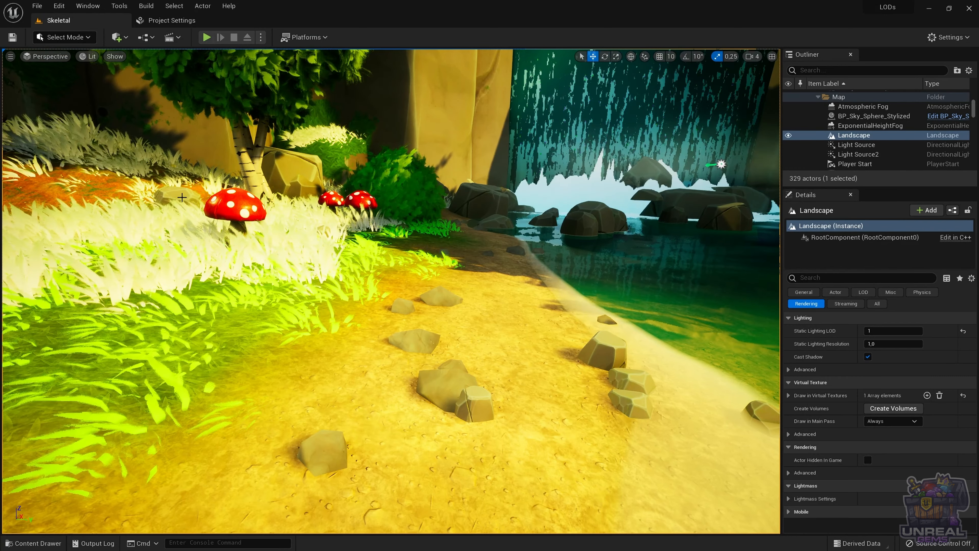
- Search the project settings for "skeleta" and check the Skeletal Mesh Reduction Plugin selected under Skeletal Mesh Simplification
{"action": "left_click", "coordinate": [61, 6]}
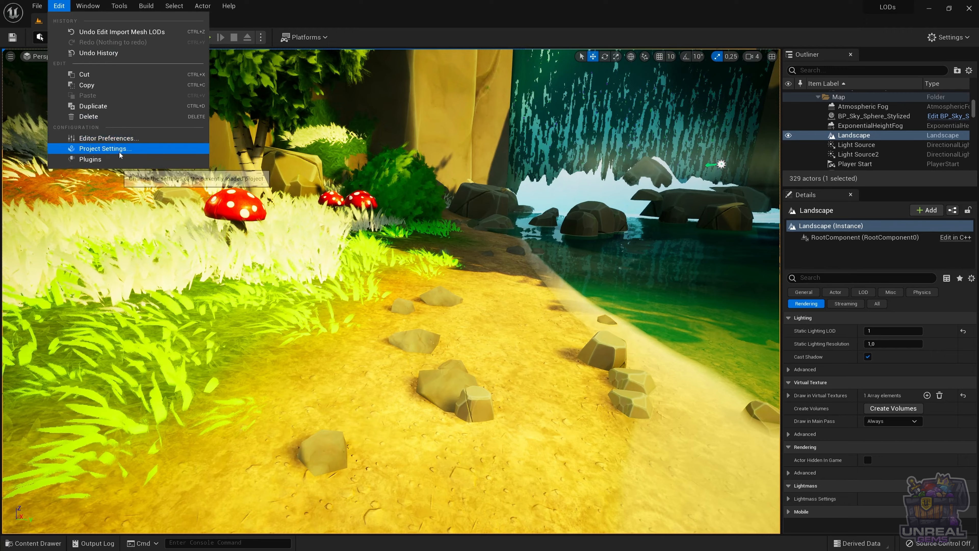
{"action": "left_click", "coordinate": [116, 149]}
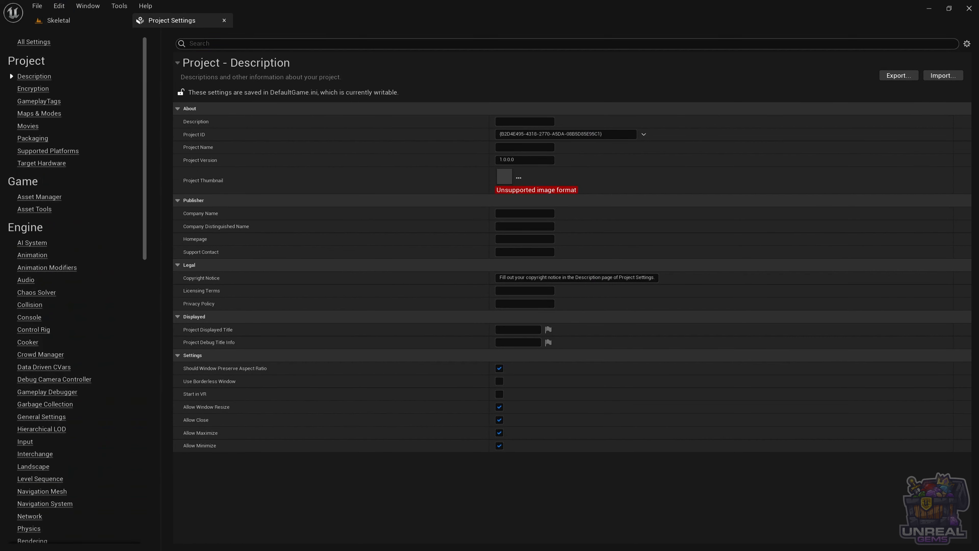
{"action": "type", "text": "skeleta"}
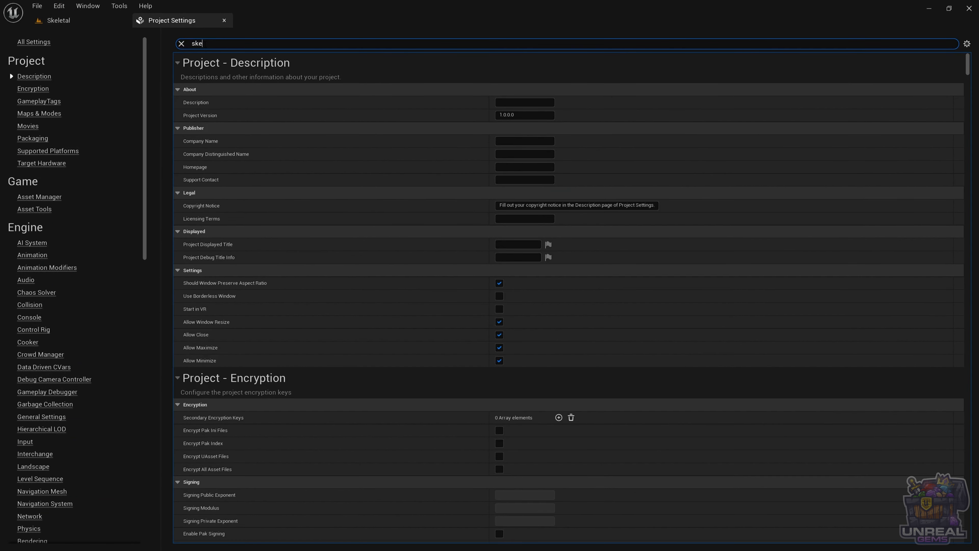
{"action": "scroll", "coordinate": [304, 186], "scroll_direction": "down", "scroll_amount": 3}
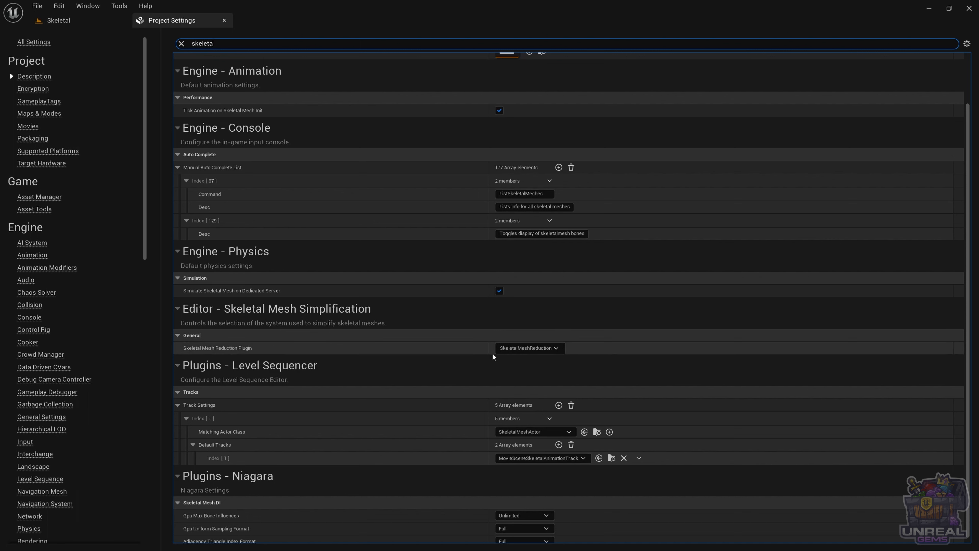
{"action": "left_click", "coordinate": [514, 349]}
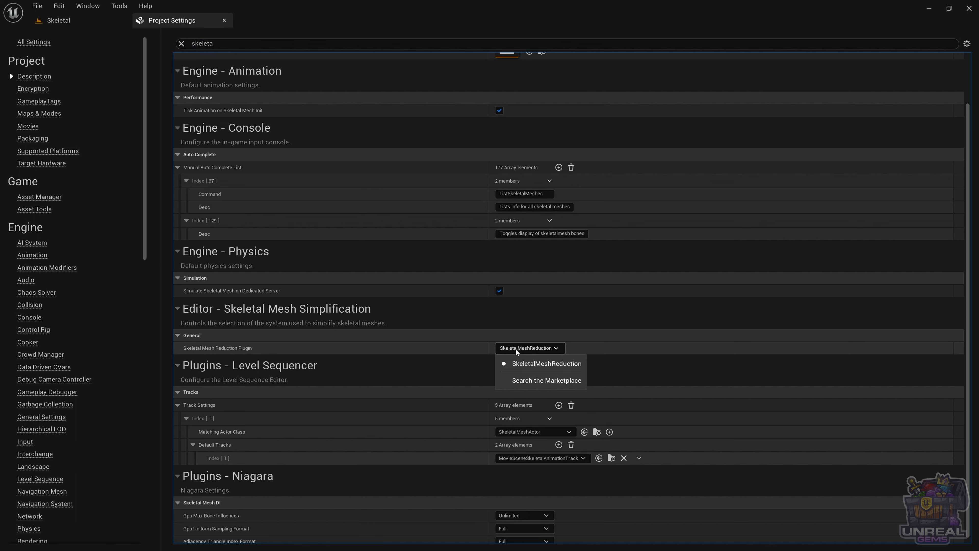
{"action": "left_click", "coordinate": [328, 328]}
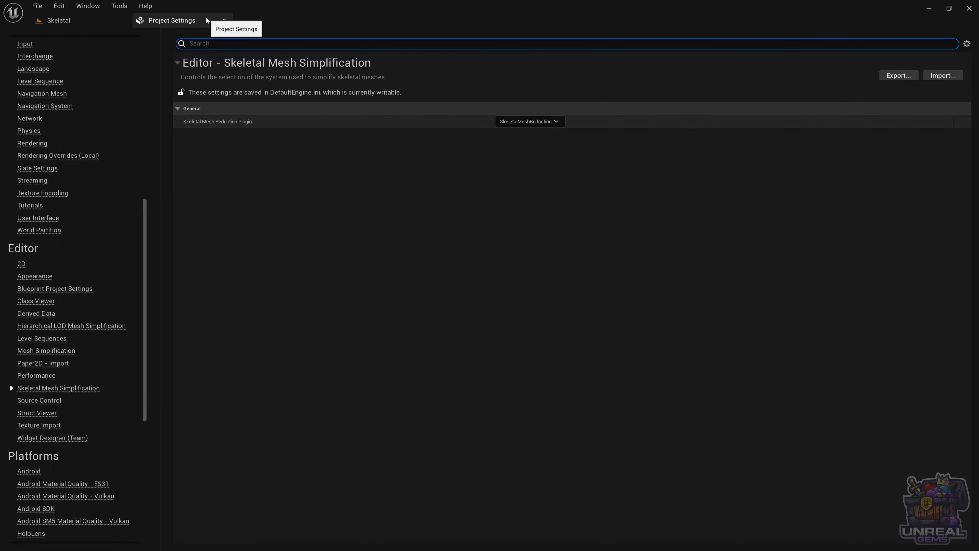
{"action": "left_click", "coordinate": [224, 20]}
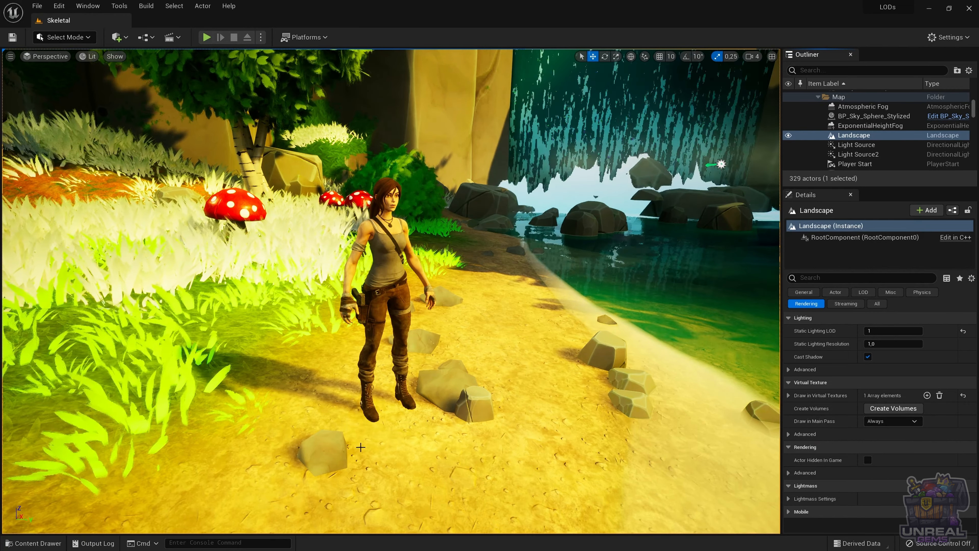
- Open the Lara_Croft_Pants skeletal mesh from the NoLODs folder and view its available preview LODs
{"action": "left_click", "coordinate": [33, 543]}
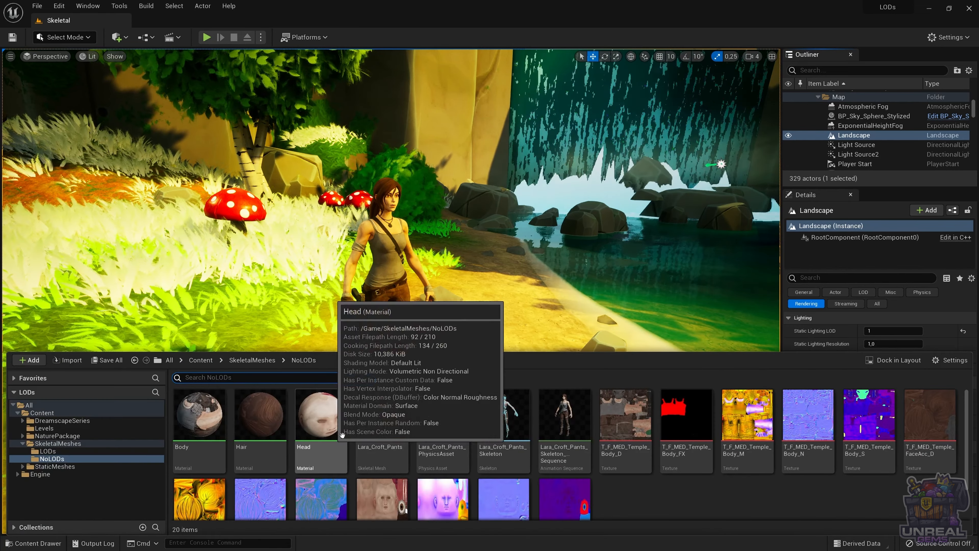
{"action": "double_click", "coordinate": [376, 428]}
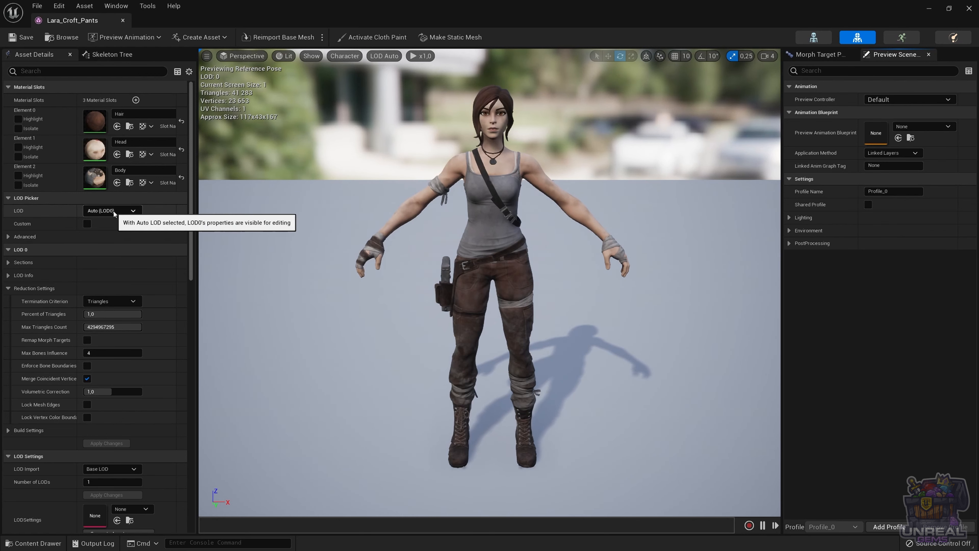
{"action": "left_click", "coordinate": [384, 56]}
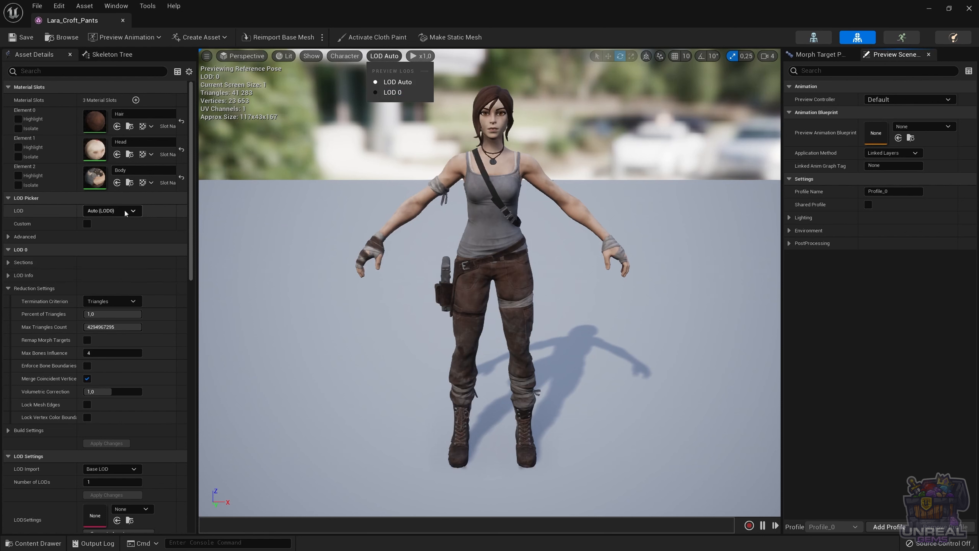
- Turn on Custom in the LOD Picker and review LOD 0's LOD Info settings before collapsing LOD 0
{"action": "left_click", "coordinate": [87, 224]}
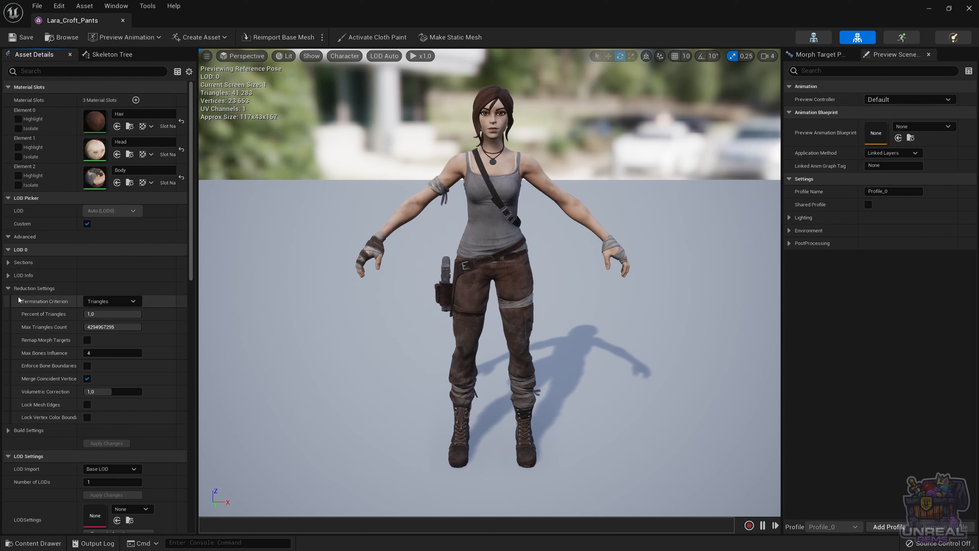
{"action": "mouse_move", "coordinate": [31, 315]}
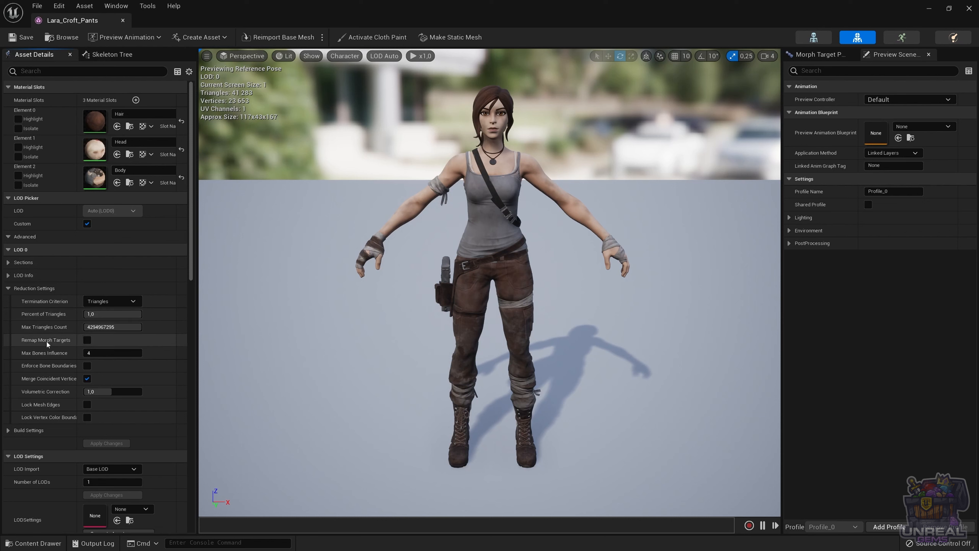
{"action": "left_click", "coordinate": [9, 275]}
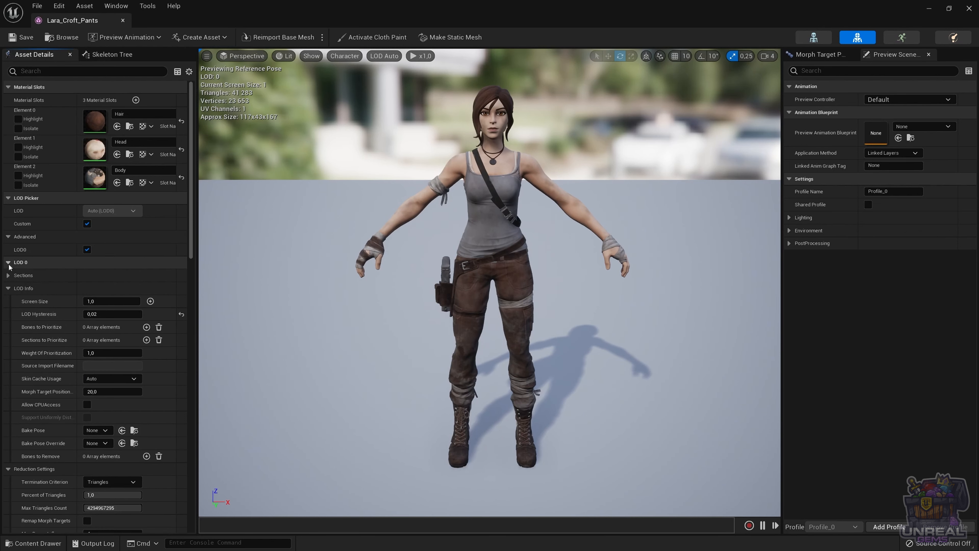
{"action": "left_click", "coordinate": [8, 262]}
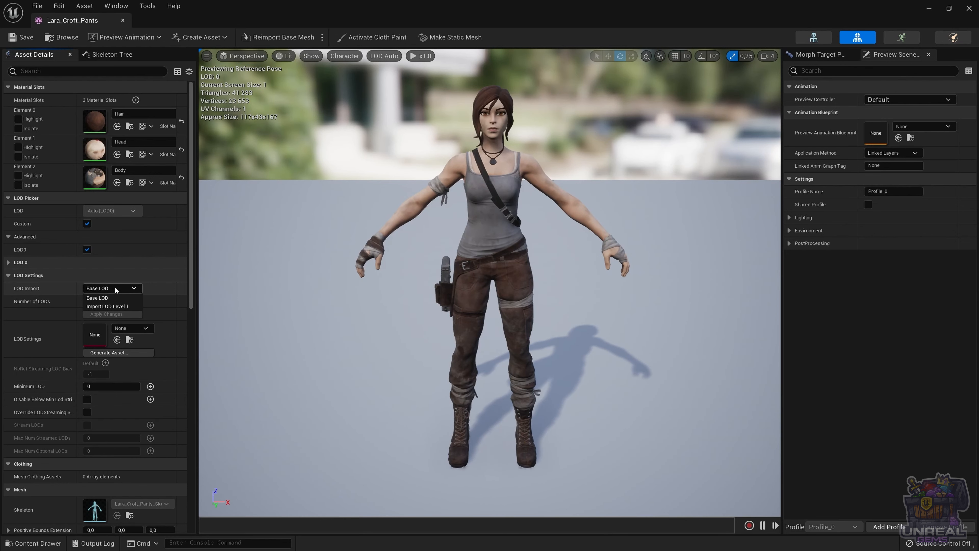
- Set the mesh's number of LODs to 4, with LOD Import kept on Base LOD
{"action": "left_click", "coordinate": [122, 307]}
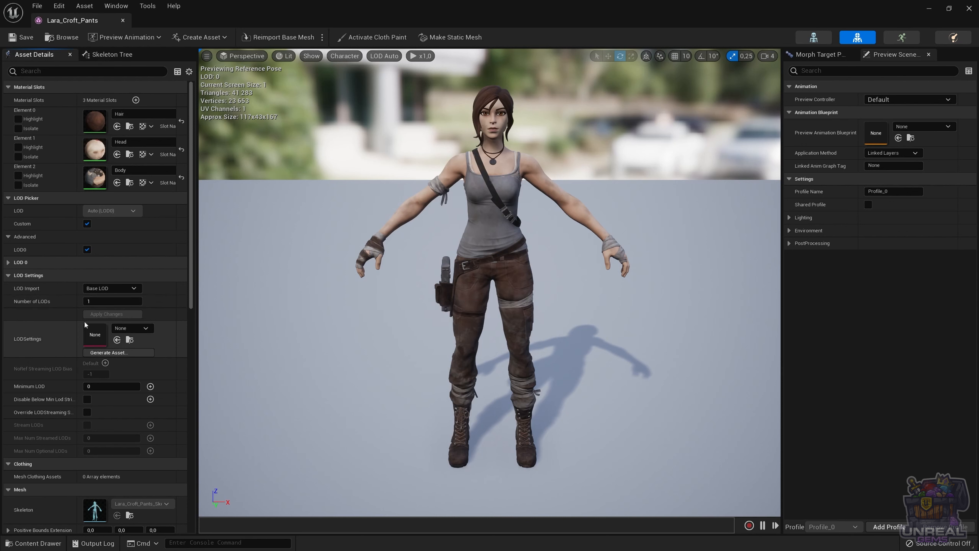
{"action": "left_click", "coordinate": [101, 303]}
{"action": "type", "text": "4"}
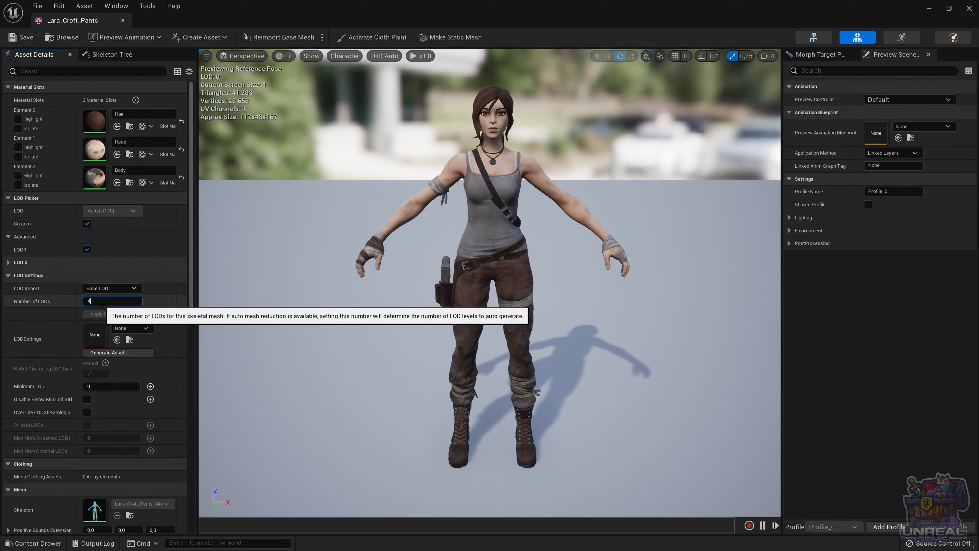
{"action": "key", "text": "Return"}
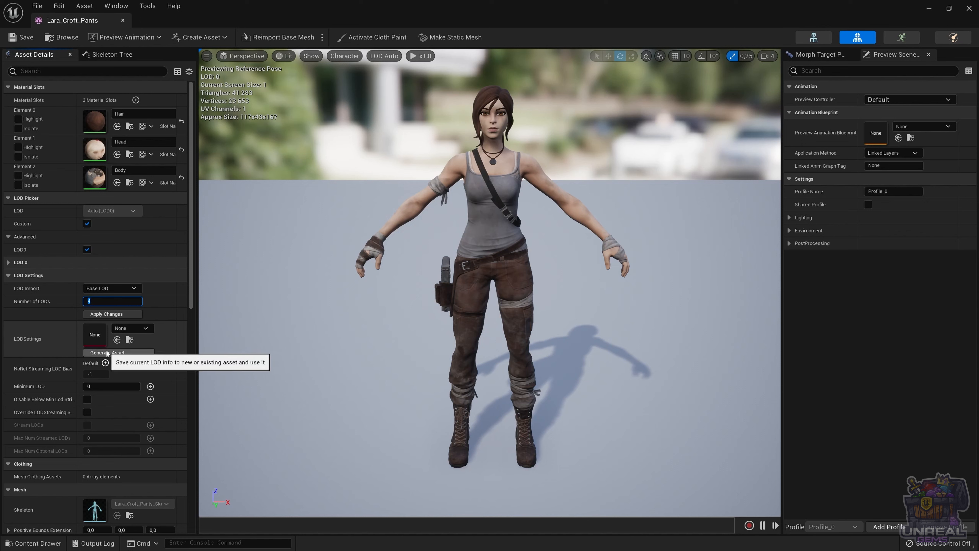
{"action": "scroll", "coordinate": [58, 349], "scroll_direction": "down", "scroll_amount": 3}
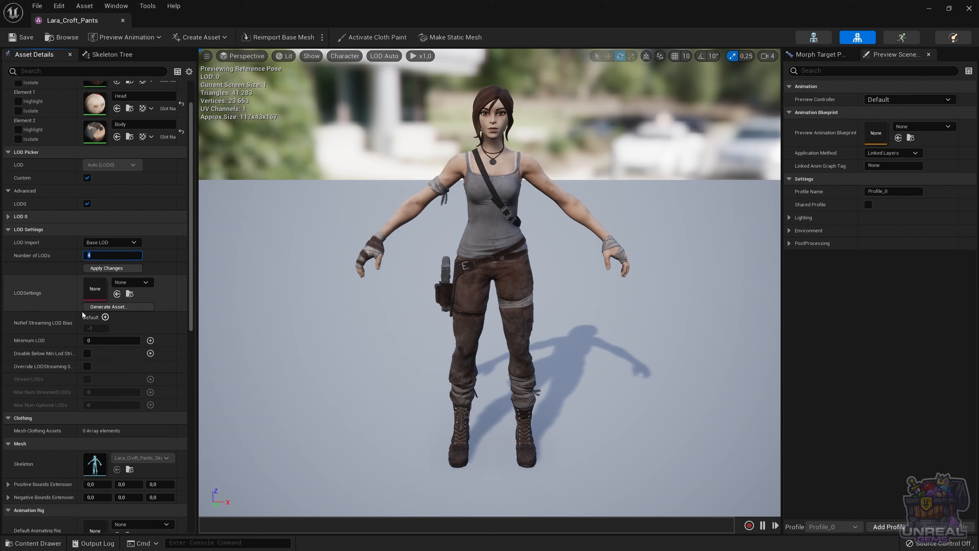
{"action": "left_click", "coordinate": [101, 307]}
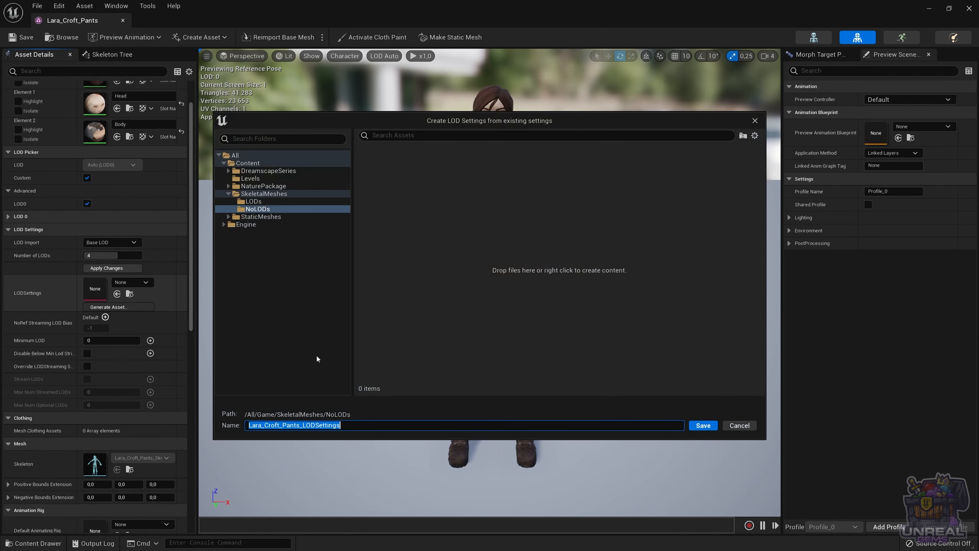
{"action": "left_click", "coordinate": [739, 425]}
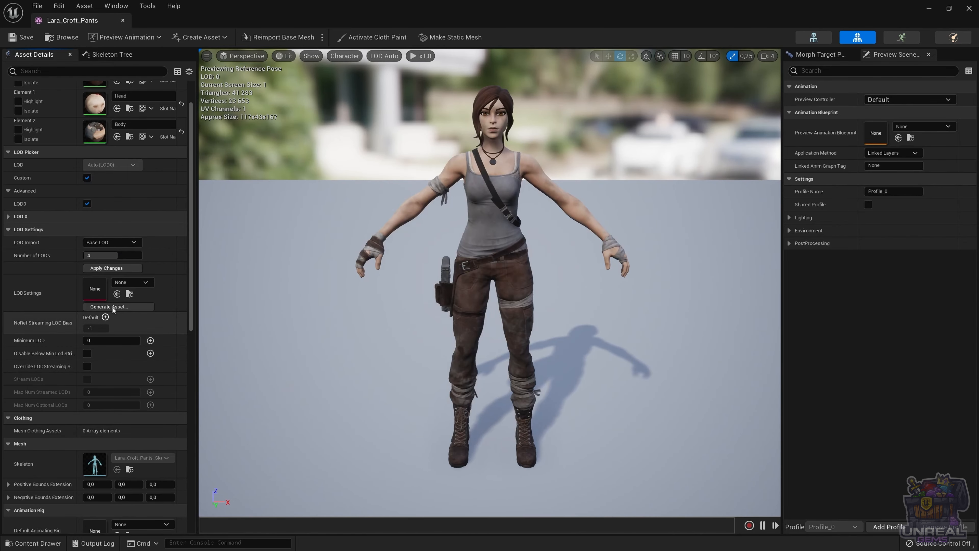
{"action": "left_click", "coordinate": [123, 283]}
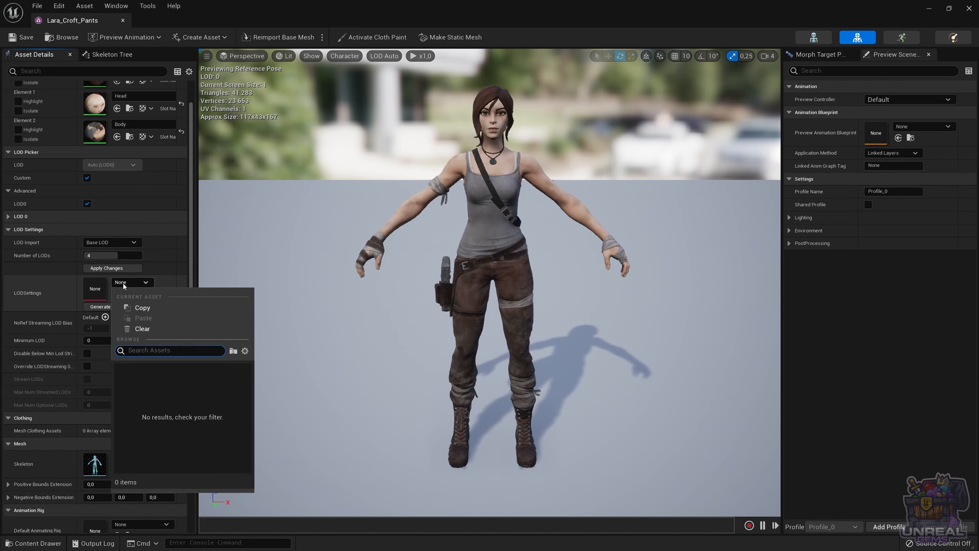
{"action": "left_click", "coordinate": [123, 283]}
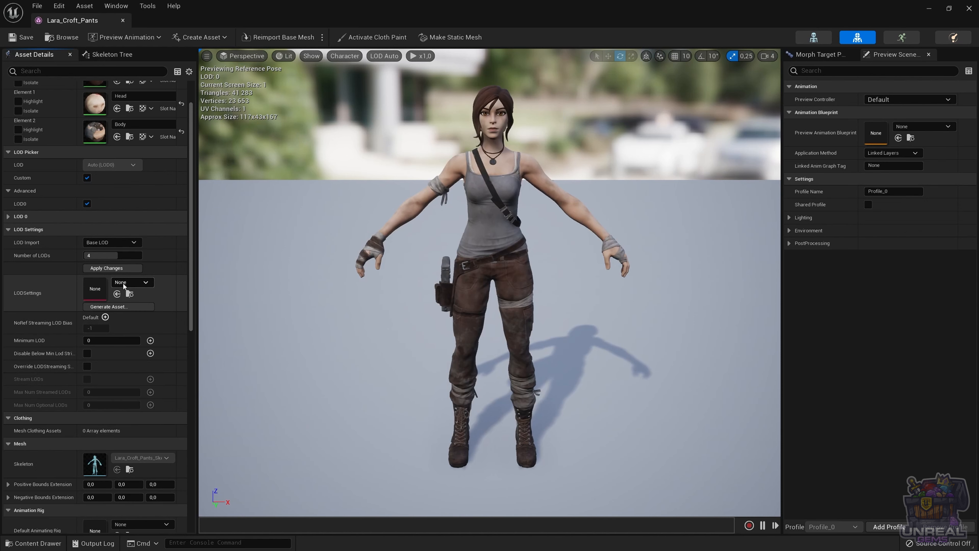
- Apply the LOD changes to generate the new levels and collapse the LOD 1, LOD 2 and LOD 3 sections
{"action": "left_click", "coordinate": [100, 269]}
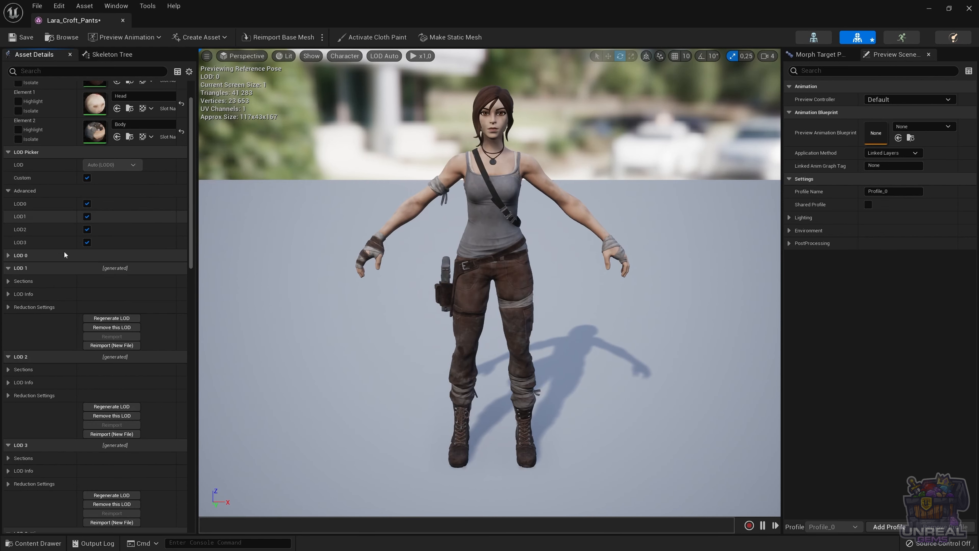
{"action": "left_click", "coordinate": [9, 268]}
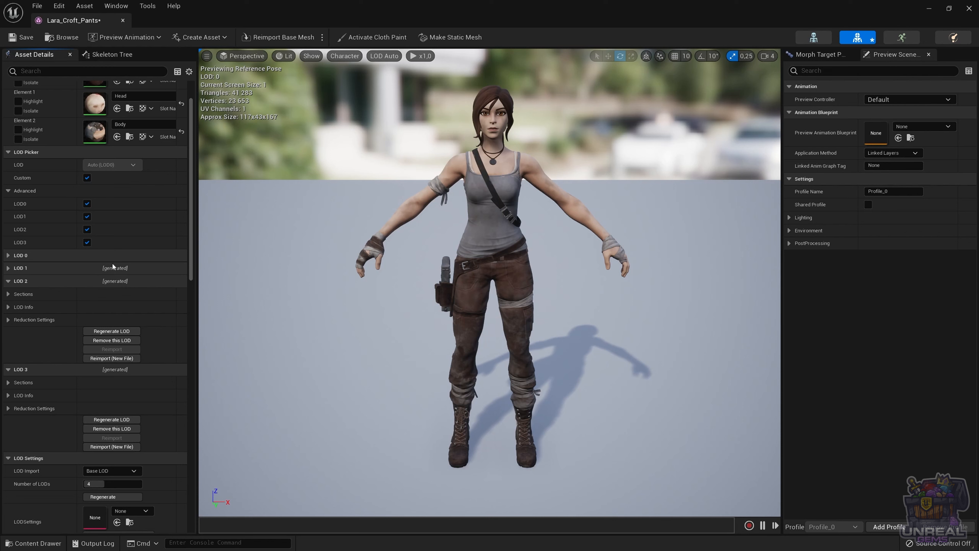
{"action": "left_click", "coordinate": [9, 281]}
{"action": "left_click", "coordinate": [10, 295]}
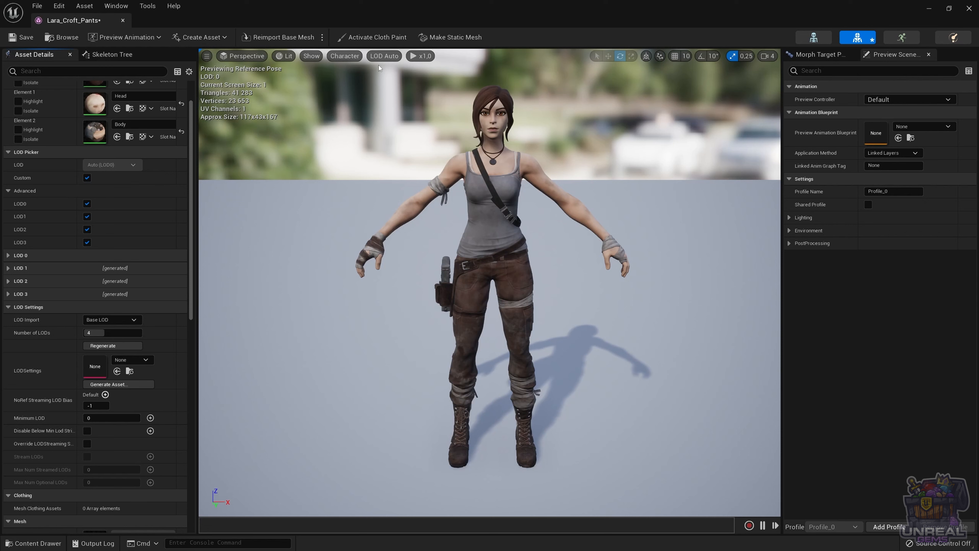
- Examine LOD 1's material sections and its LOD Info settings, such as screen size and hysteresis
{"action": "left_click", "coordinate": [9, 268]}
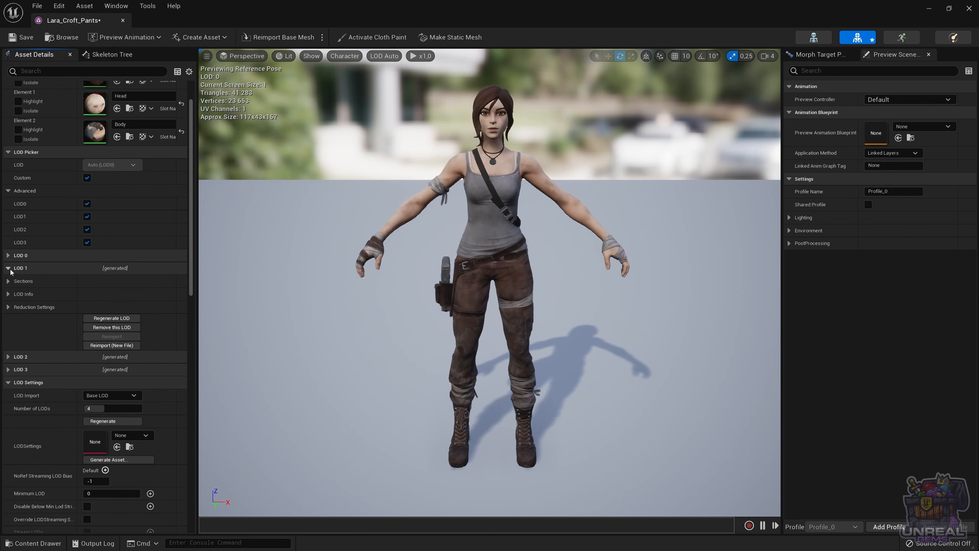
{"action": "left_click", "coordinate": [9, 281]}
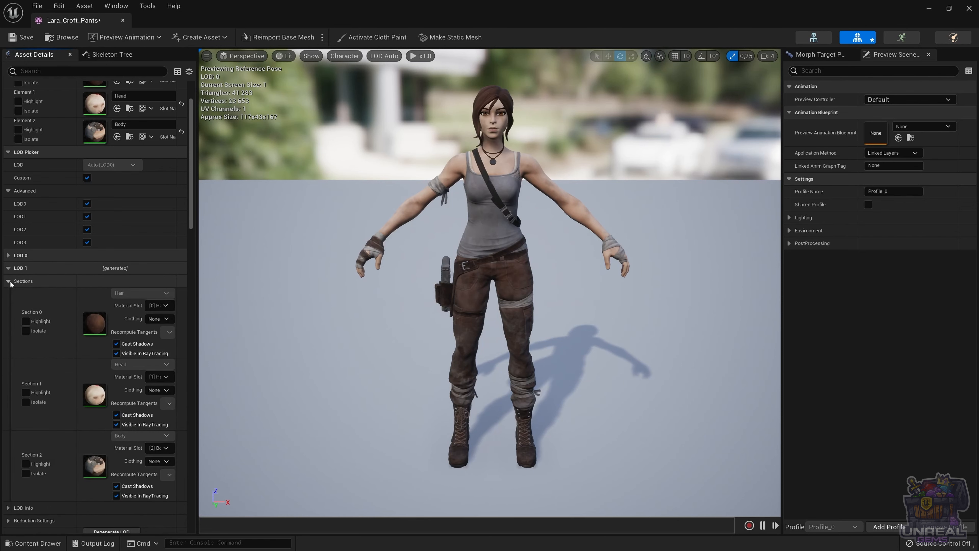
{"action": "left_click", "coordinate": [8, 281]}
{"action": "left_click", "coordinate": [8, 294]}
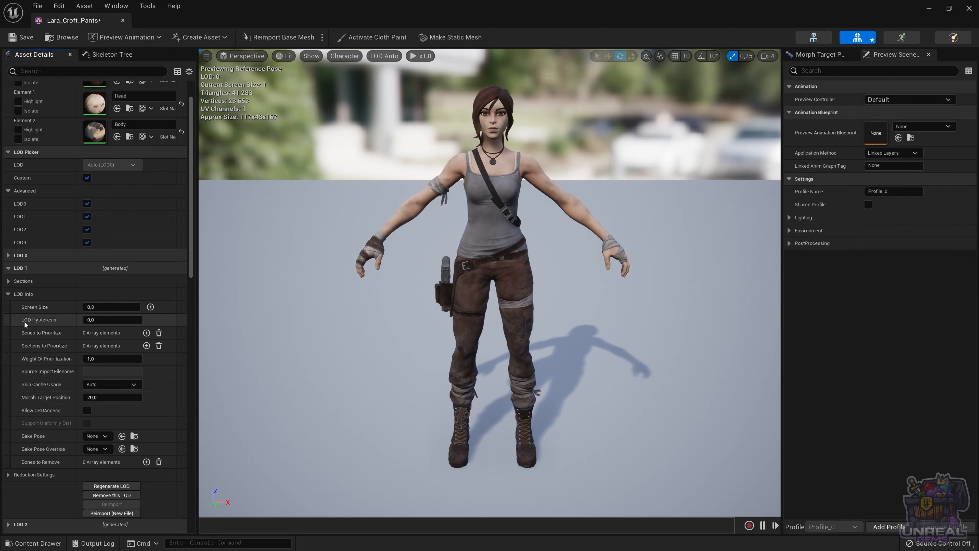
{"action": "left_click", "coordinate": [10, 294]}
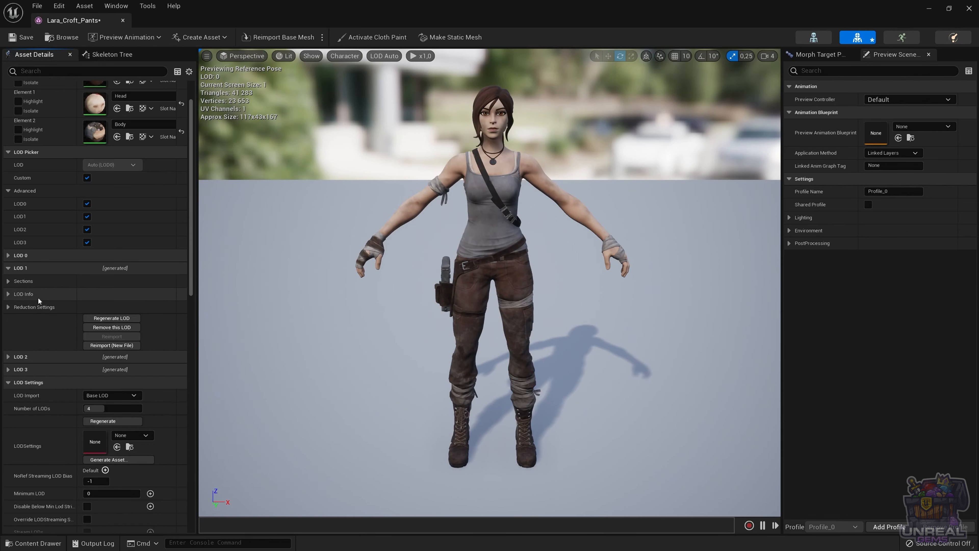
{"action": "left_click", "coordinate": [8, 294]}
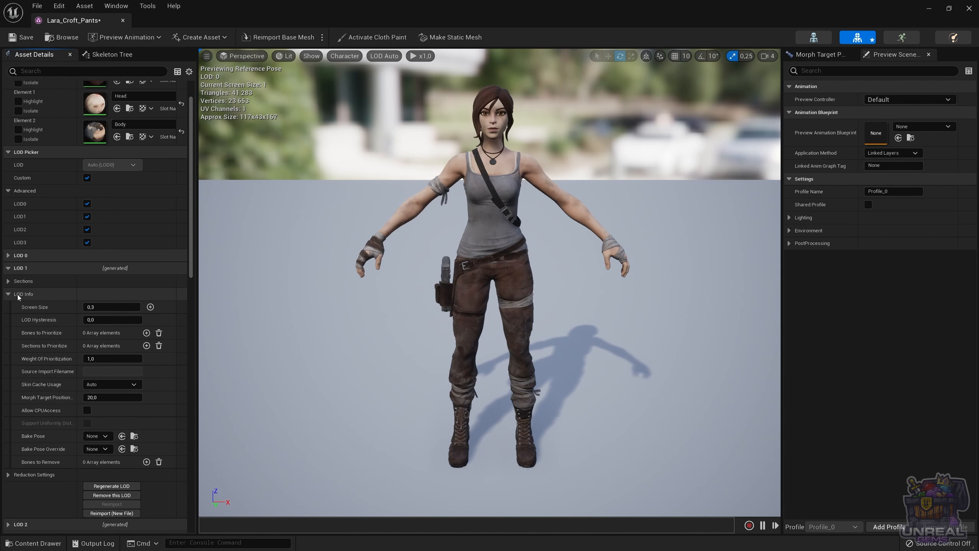
- Collapse LOD 1's LOD Info and preview LOD 0, LOD 1, LOD 2 and LOD 3 in turn on the character
{"action": "left_click", "coordinate": [10, 295]}
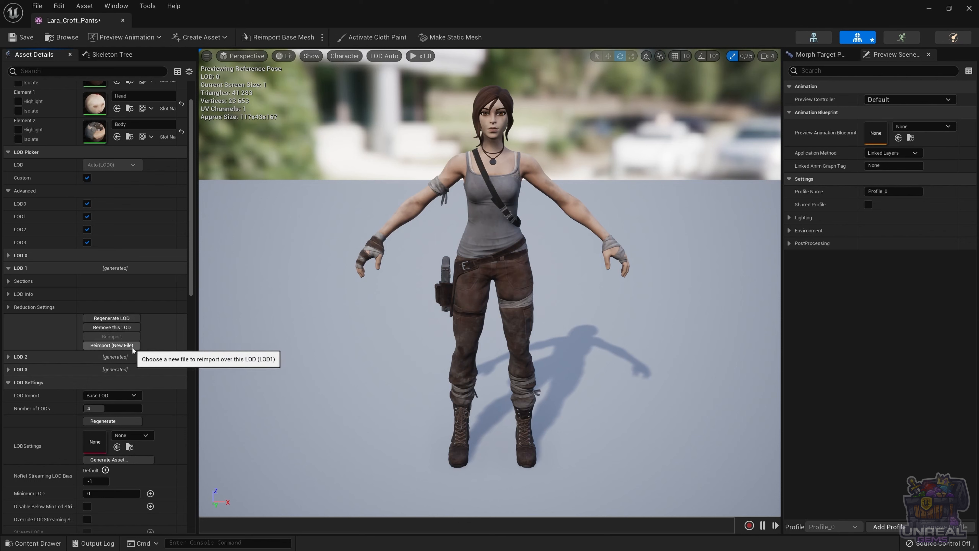
{"action": "left_click", "coordinate": [381, 57]}
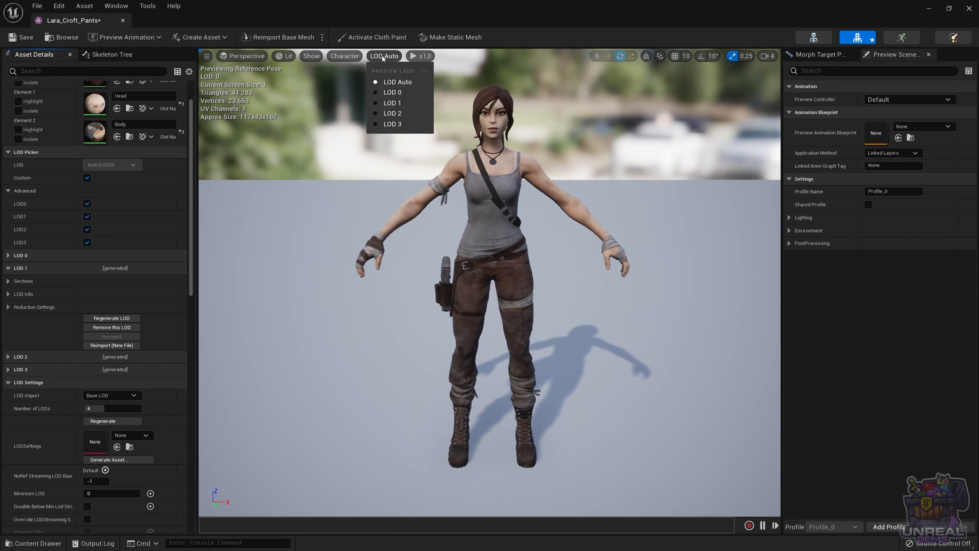
{"action": "left_click", "coordinate": [400, 96]}
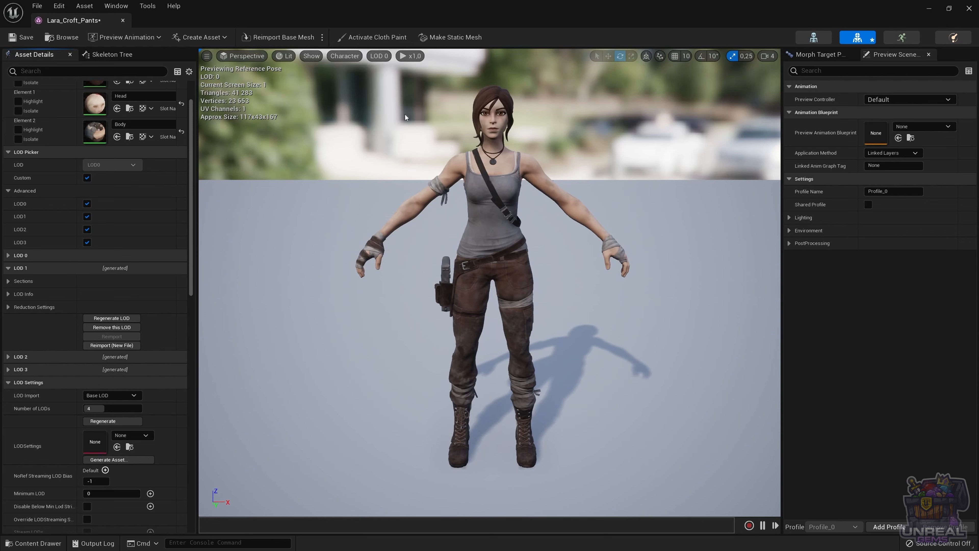
{"action": "left_click", "coordinate": [382, 58]}
{"action": "left_click", "coordinate": [394, 104]}
{"action": "left_click", "coordinate": [379, 55]}
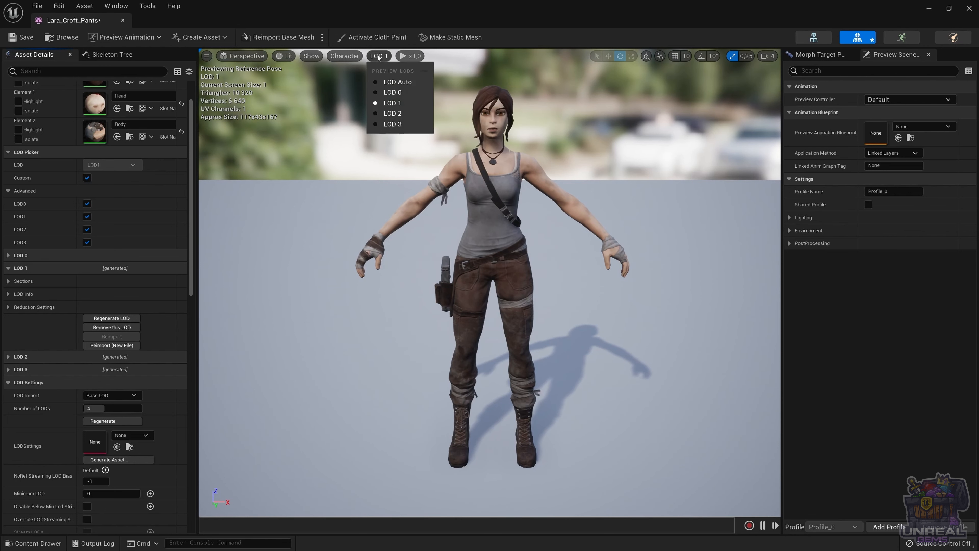
{"action": "left_click", "coordinate": [392, 114]}
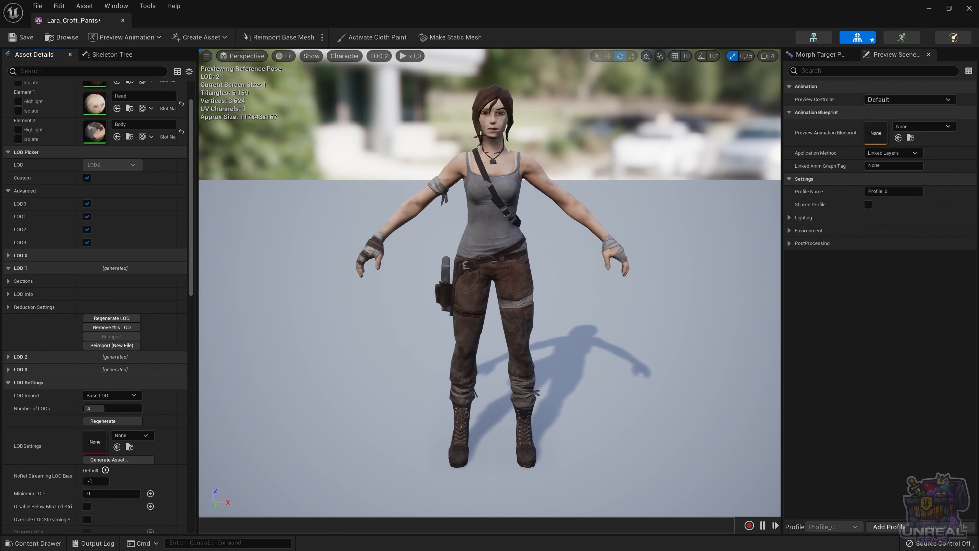
{"action": "left_click", "coordinate": [385, 57]}
{"action": "left_click", "coordinate": [397, 122]}
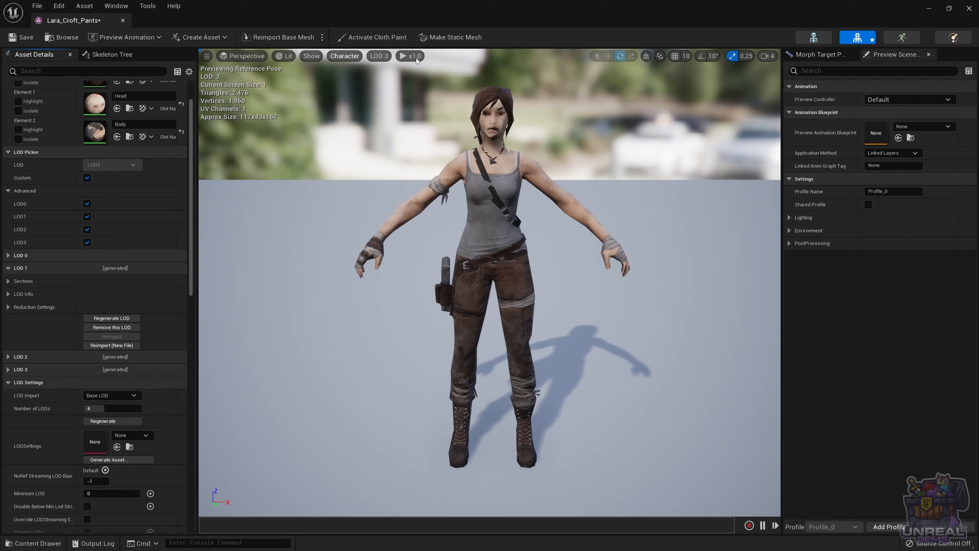
- Show the character in Mesh LOD Coloration and step the preview from LOD 3 back through LOD 2 and LOD 1 to LOD 0
{"action": "left_click", "coordinate": [286, 56]}
{"action": "mouse_move", "coordinate": [339, 170]}
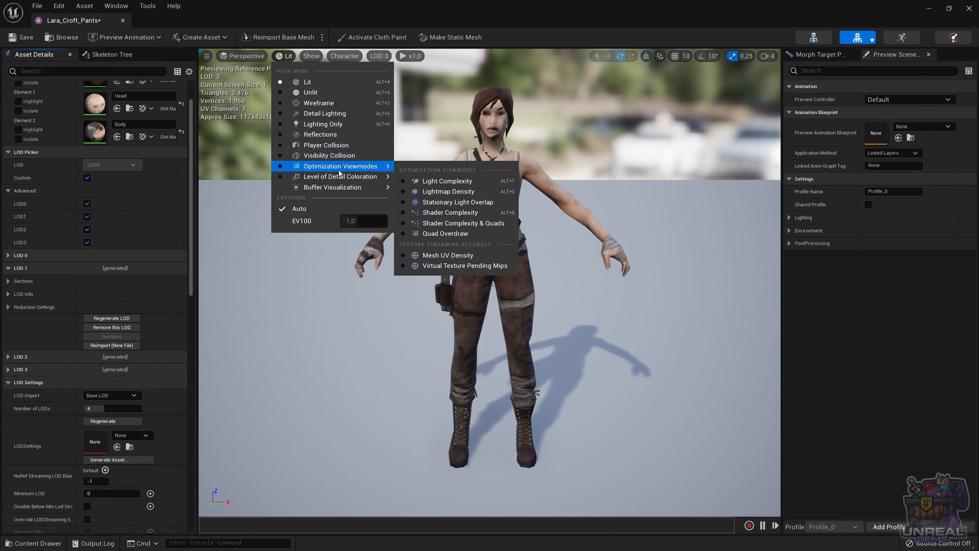
{"action": "left_click", "coordinate": [424, 188]}
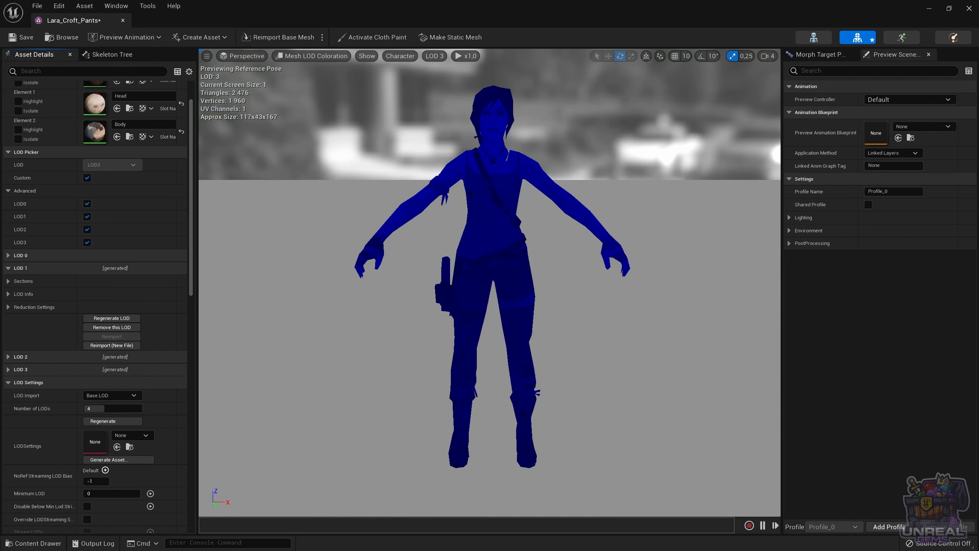
{"action": "left_click", "coordinate": [433, 56]}
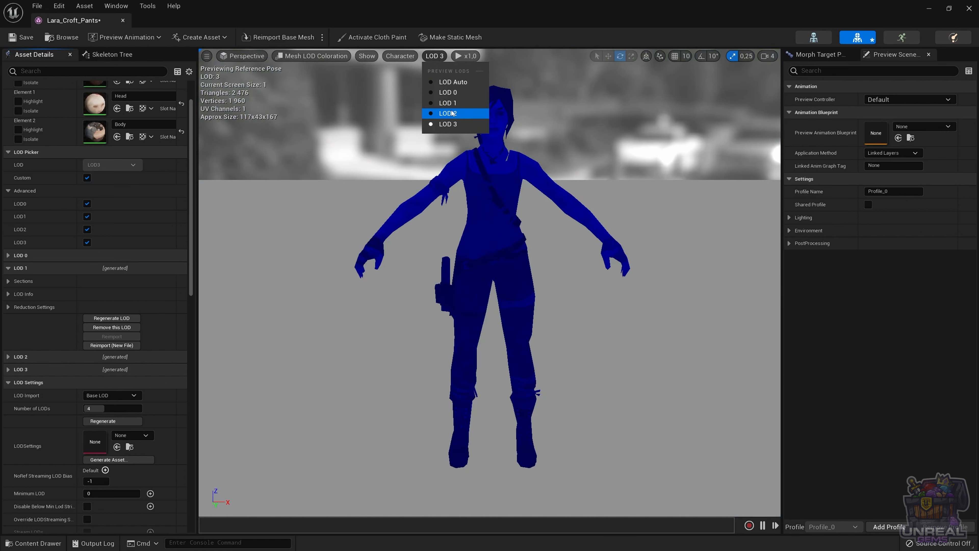
{"action": "left_click", "coordinate": [453, 115]}
{"action": "left_click", "coordinate": [436, 56]}
{"action": "left_click", "coordinate": [450, 105]}
{"action": "left_click", "coordinate": [439, 60]}
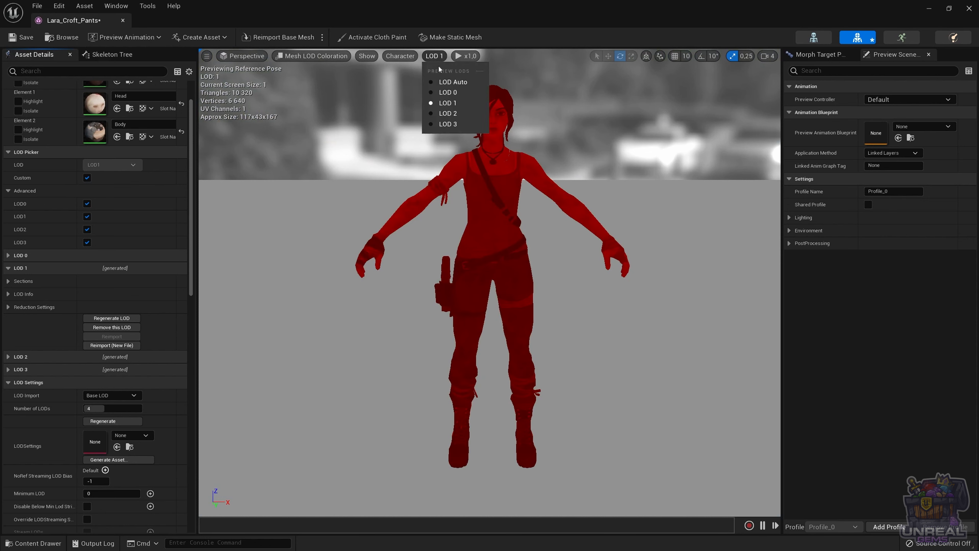
{"action": "left_click", "coordinate": [444, 96]}
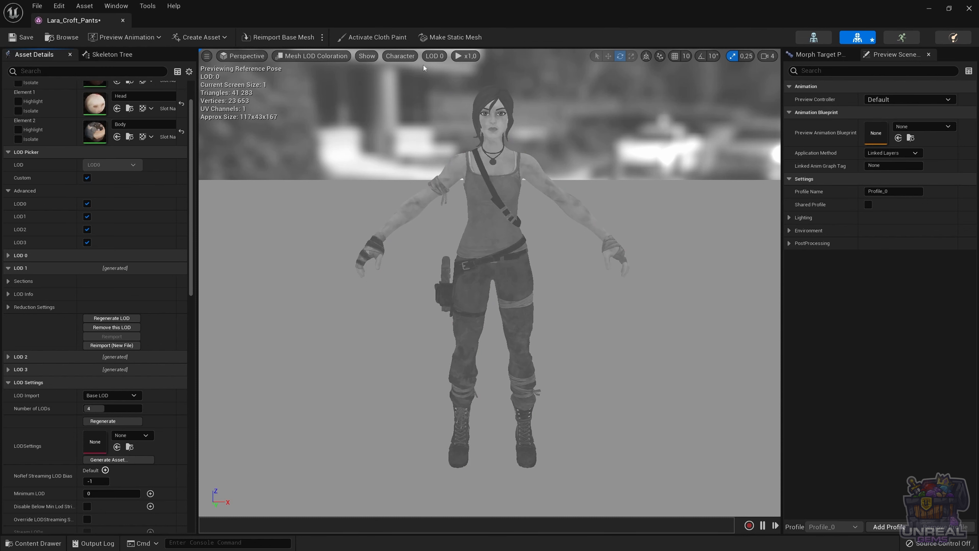
- Return the viewport to Lit shading and preview LOD 3
{"action": "left_click", "coordinate": [333, 56]}
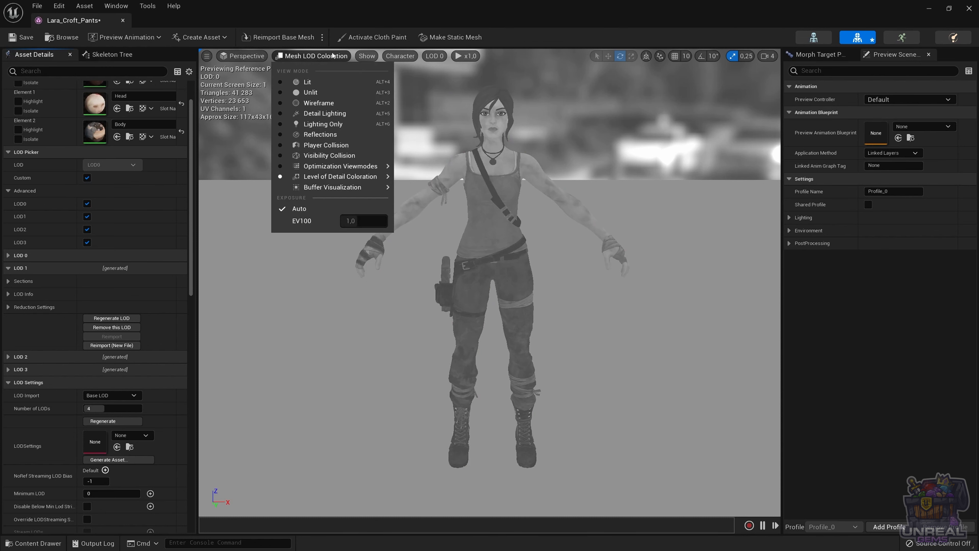
{"action": "left_click", "coordinate": [324, 79]}
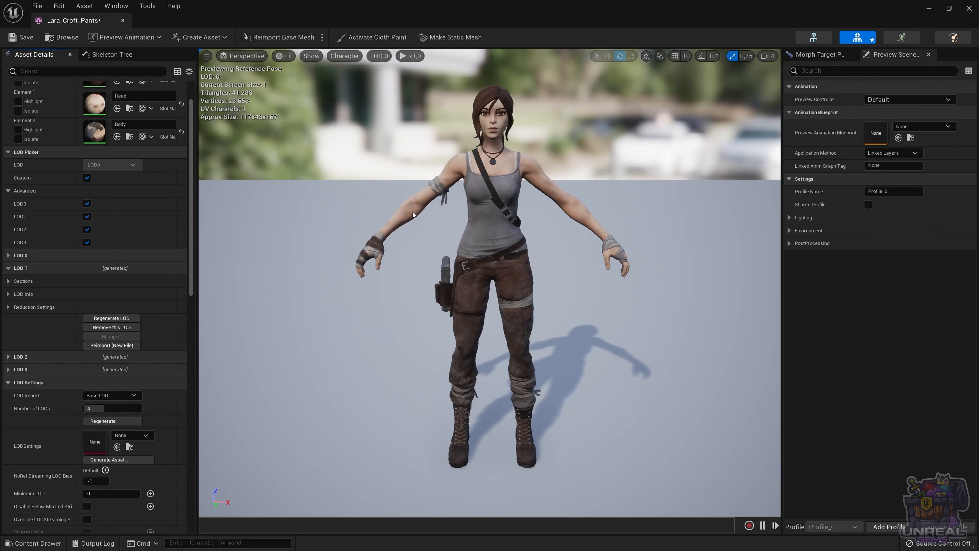
{"action": "left_click", "coordinate": [378, 56]}
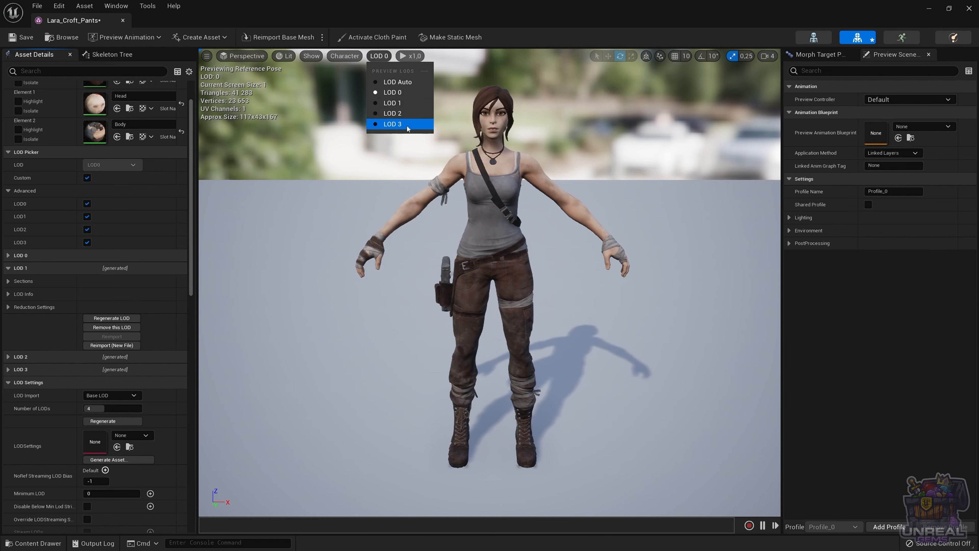
{"action": "left_click", "coordinate": [397, 124]}
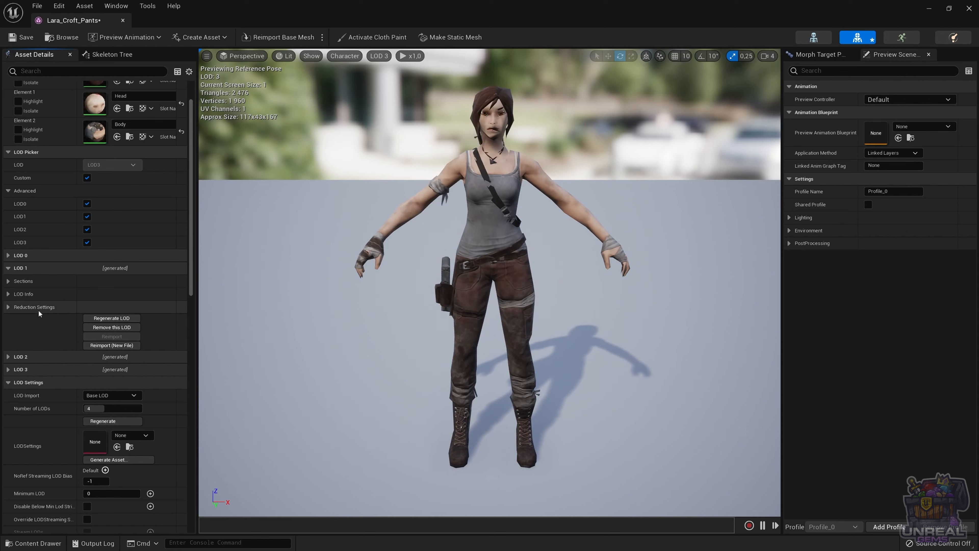
- Enable Lock Mesh Edges in LOD 3's reduction settings and regenerate LOD 3
{"action": "left_click", "coordinate": [34, 297]}
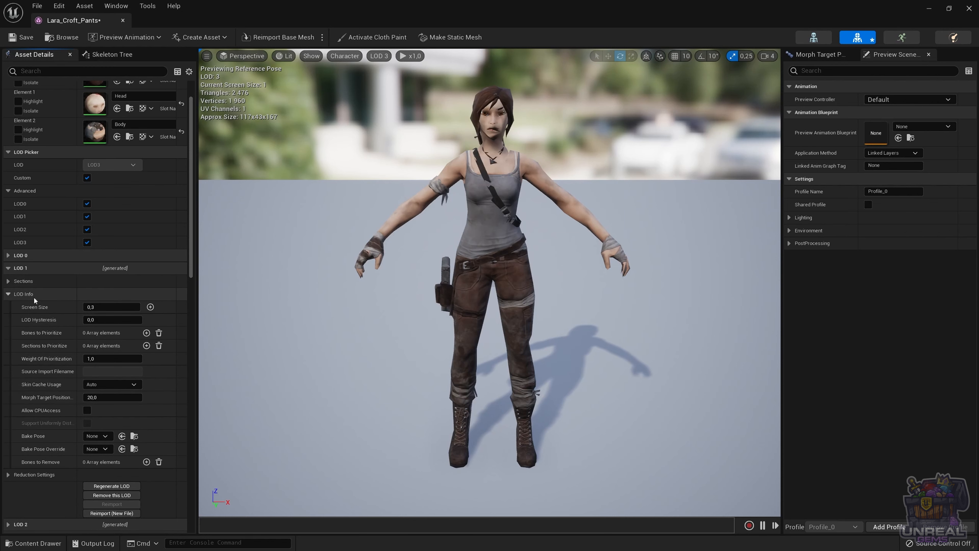
{"action": "left_click", "coordinate": [33, 297]}
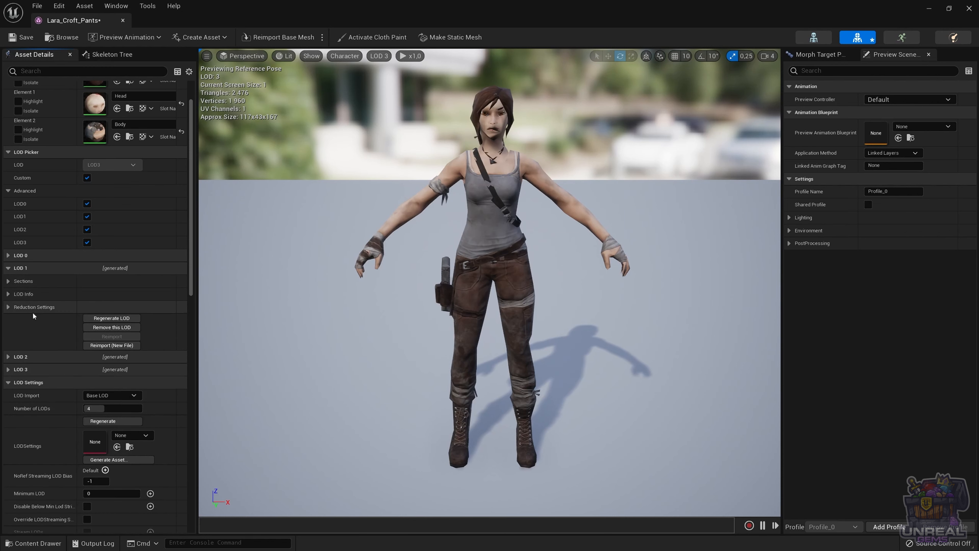
{"action": "scroll", "coordinate": [38, 299], "scroll_direction": "down", "scroll_amount": 5}
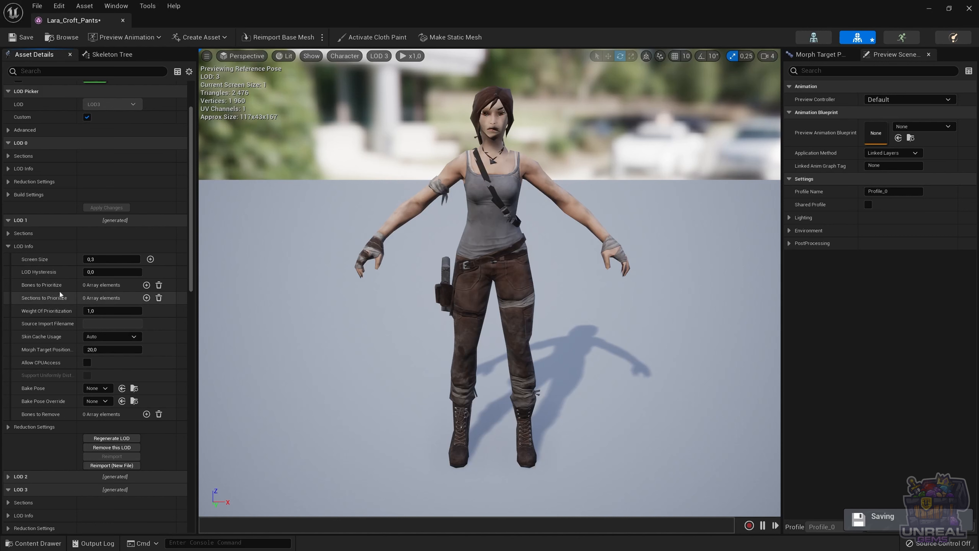
{"action": "scroll", "coordinate": [60, 295], "scroll_direction": "down", "scroll_amount": 3}
{"action": "scroll", "coordinate": [59, 294], "scroll_direction": "down", "scroll_amount": 6}
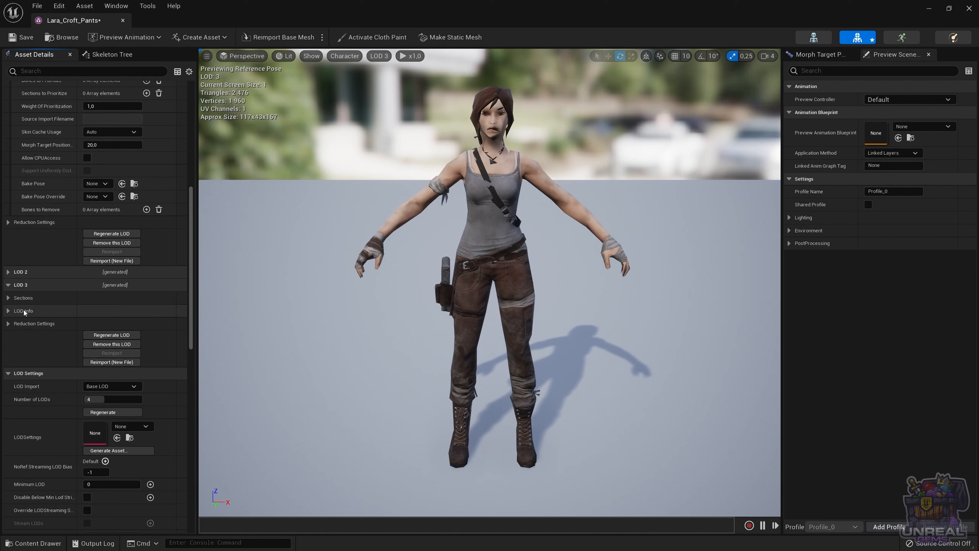
{"action": "left_click", "coordinate": [15, 323]}
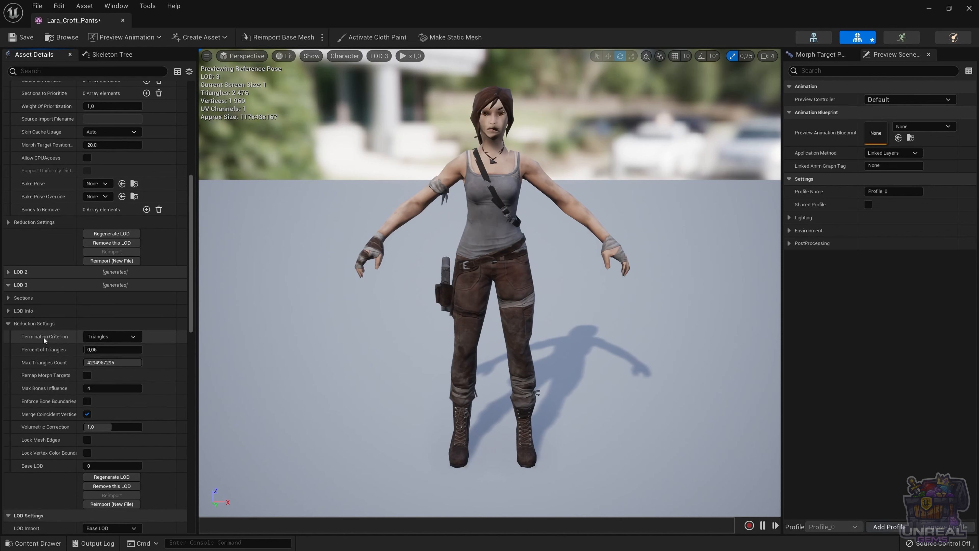
{"action": "scroll", "coordinate": [43, 337], "scroll_direction": "down", "scroll_amount": 2}
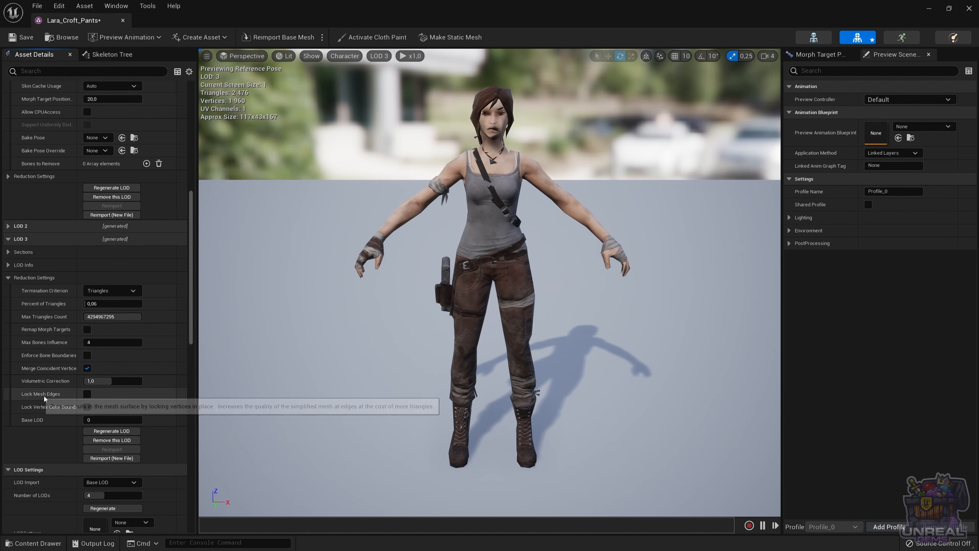
{"action": "left_click", "coordinate": [88, 397]}
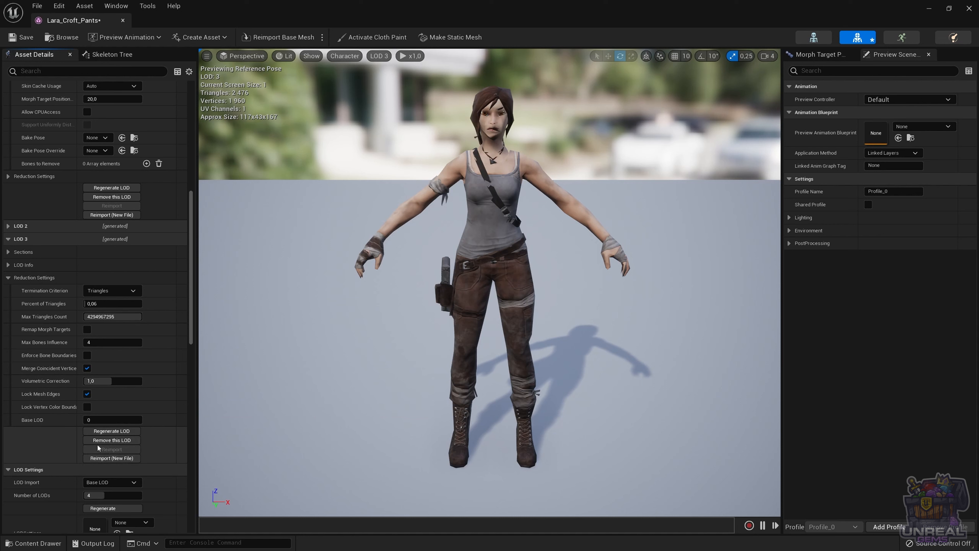
{"action": "left_click", "coordinate": [116, 431]}
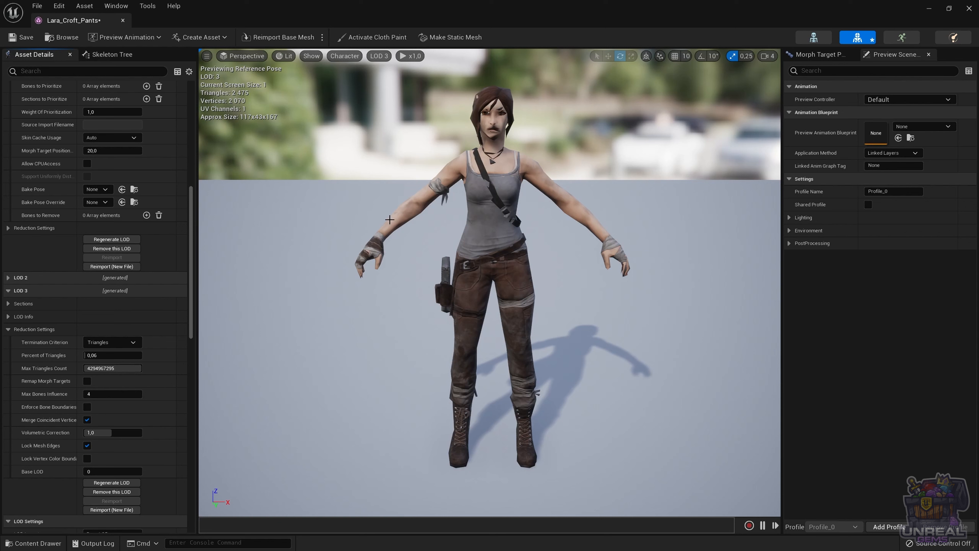
- Preview LOD 2, enable Lock Mesh Edges in its reduction settings and regenerate that LOD
{"action": "left_click", "coordinate": [382, 58]}
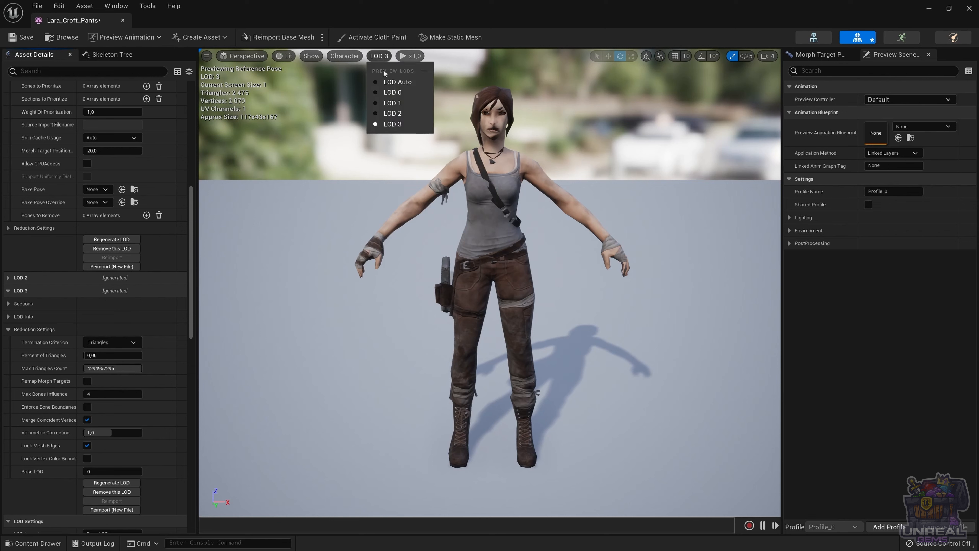
{"action": "left_click", "coordinate": [390, 113]}
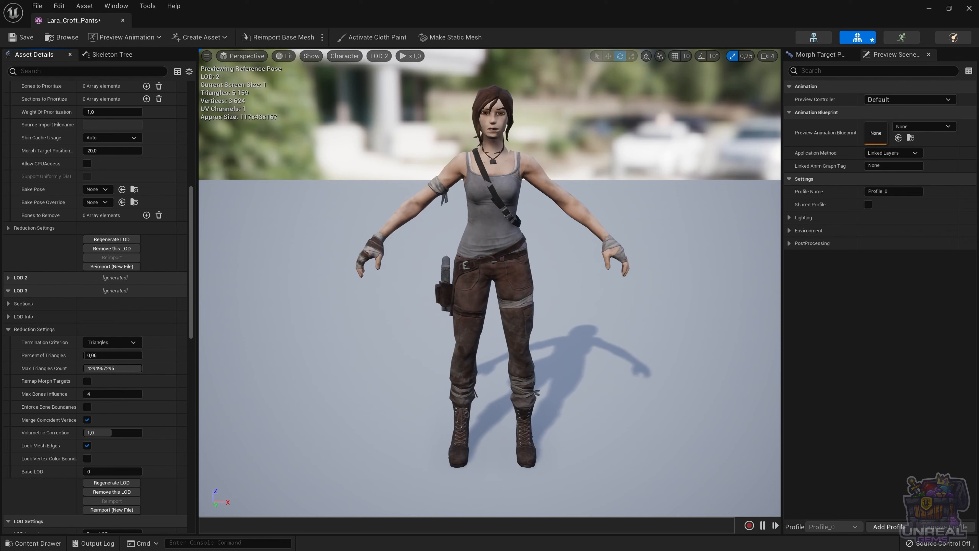
{"action": "left_click", "coordinate": [8, 279]}
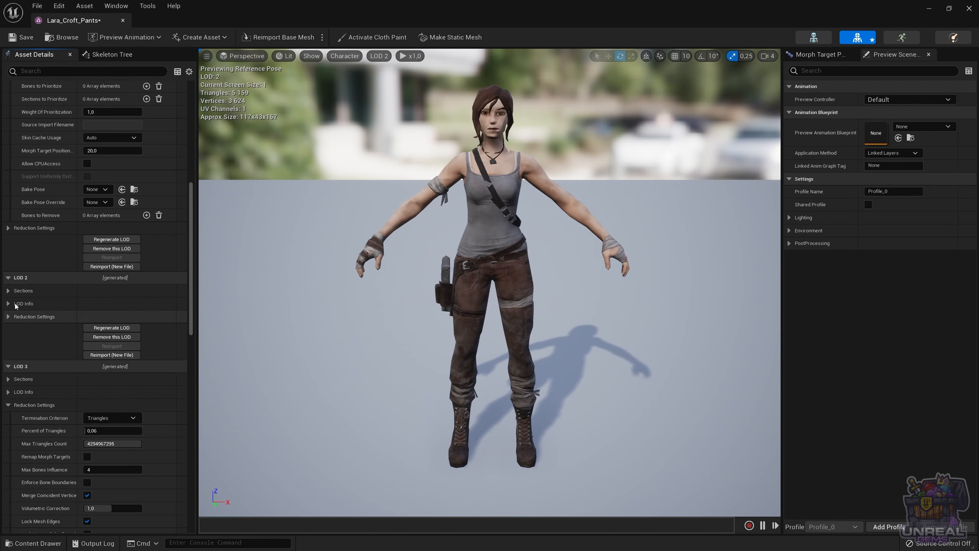
{"action": "left_click", "coordinate": [8, 316]}
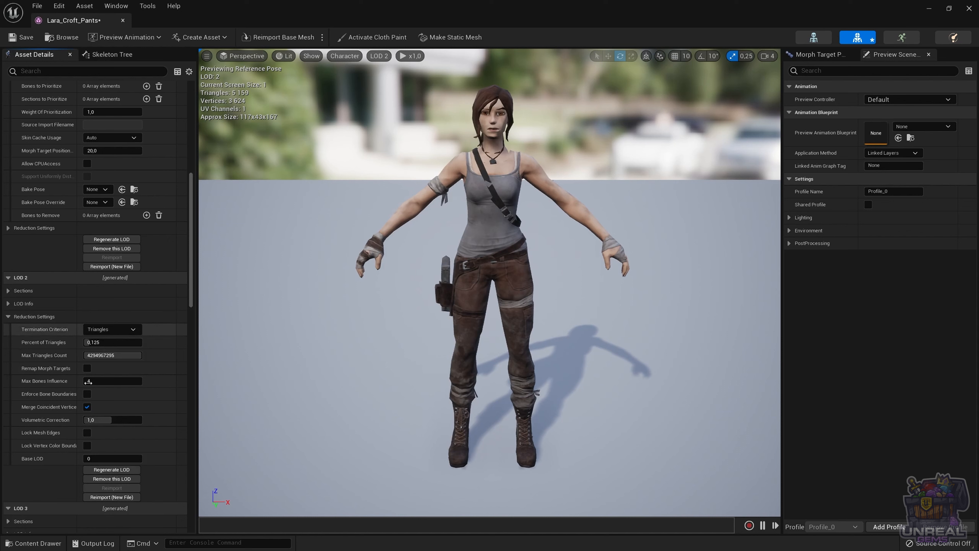
{"action": "left_click", "coordinate": [87, 432]}
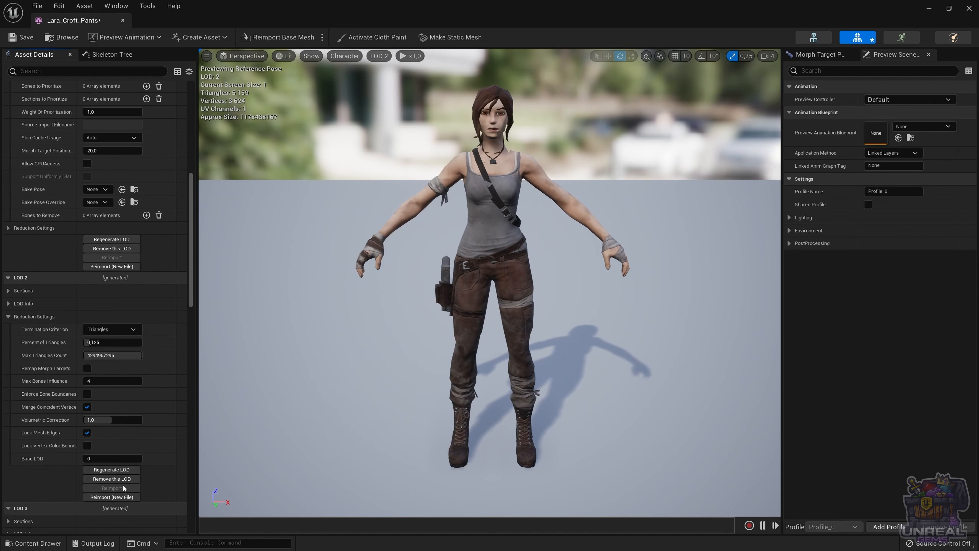
{"action": "left_click", "coordinate": [115, 469]}
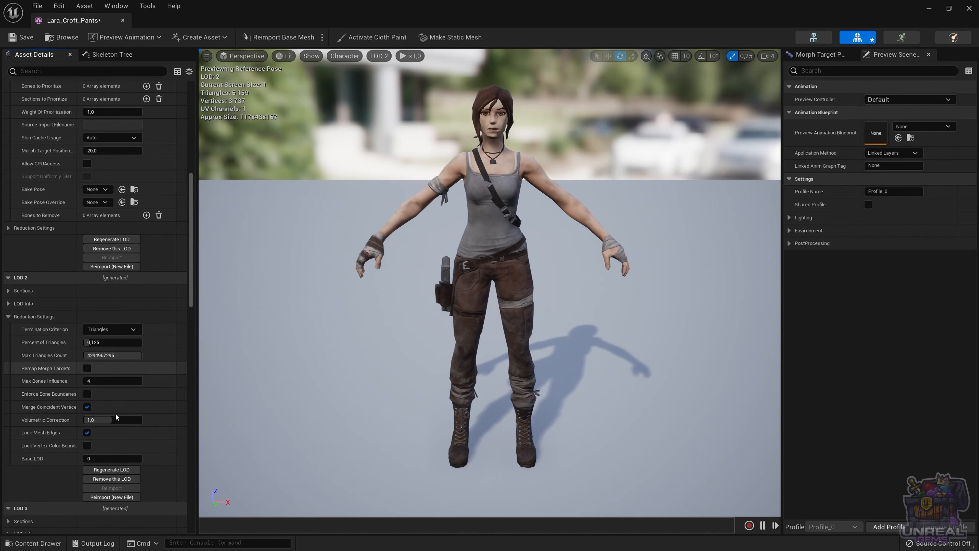
- Disable Lock Mesh Edges for LOD 3, preview LOD 3 and regenerate it
{"action": "scroll", "coordinate": [49, 415], "scroll_direction": "down", "scroll_amount": 5}
{"action": "scroll", "coordinate": [50, 413], "scroll_direction": "down", "scroll_amount": 4}
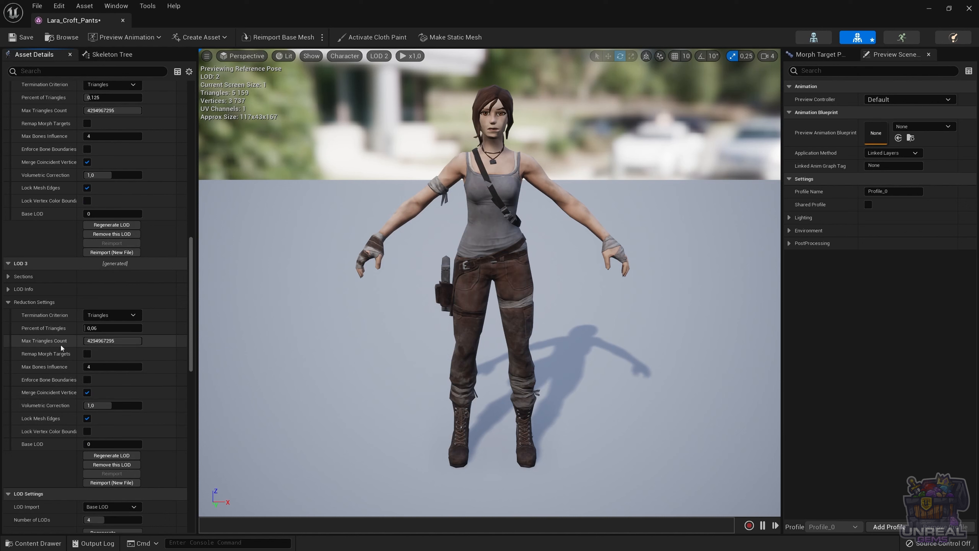
{"action": "left_click", "coordinate": [85, 419]}
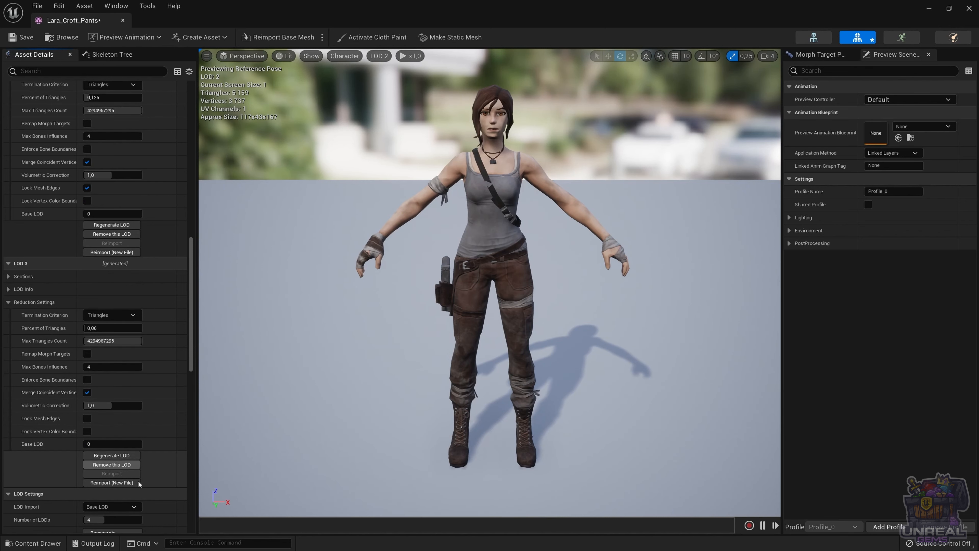
{"action": "left_click", "coordinate": [379, 56]}
{"action": "left_click", "coordinate": [390, 123]}
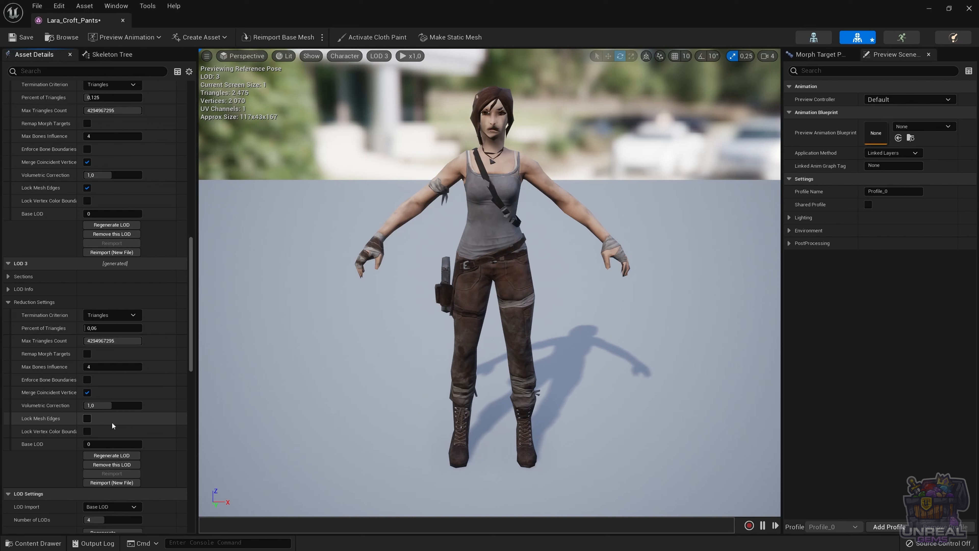
{"action": "left_click", "coordinate": [113, 456]}
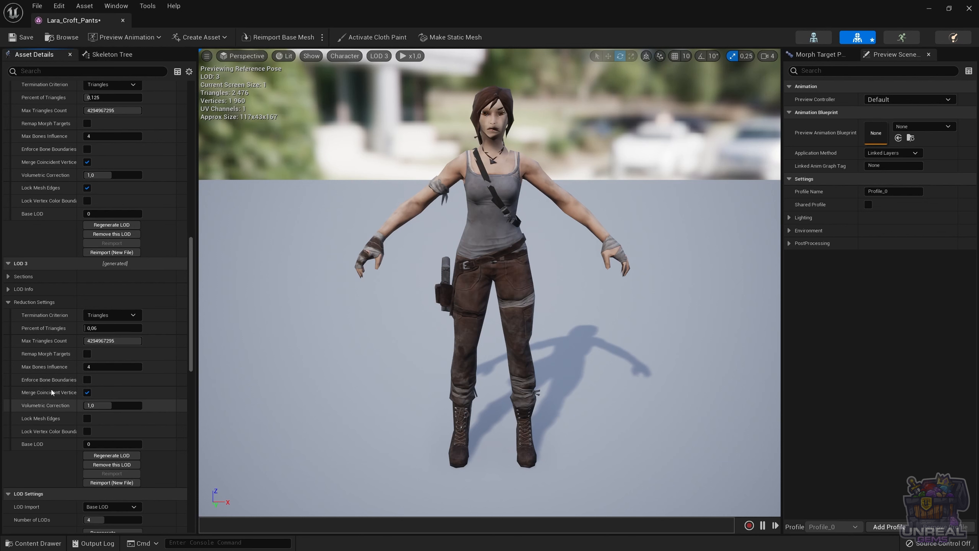
- Add the head bone to the Bones to Prioritize array in LOD 3's LOD Info
{"action": "left_click", "coordinate": [9, 289]}
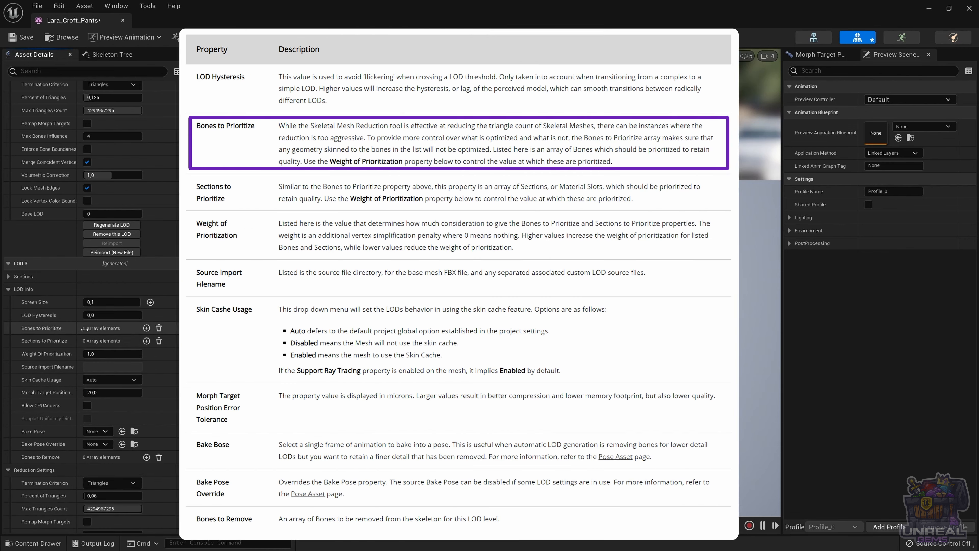
{"action": "left_click", "coordinate": [147, 328]}
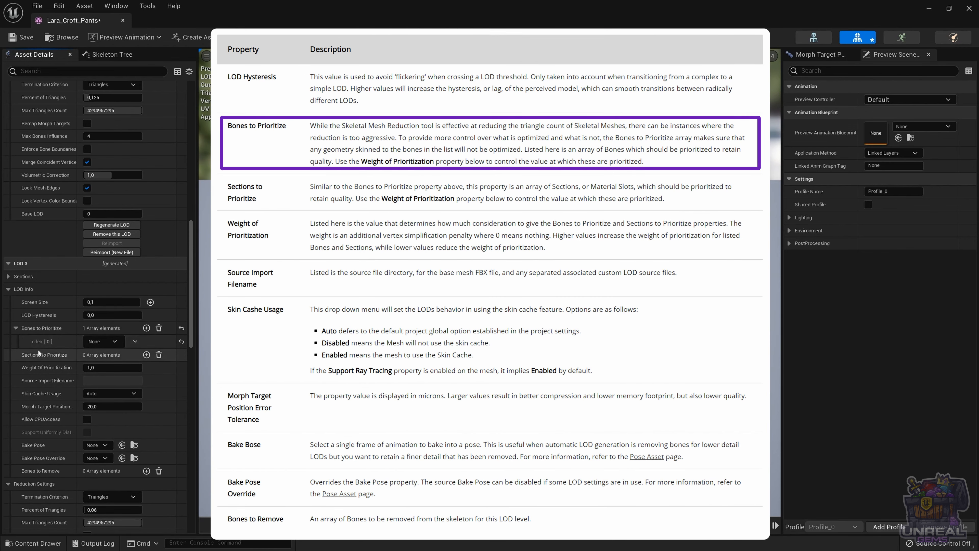
{"action": "left_click", "coordinate": [107, 342]}
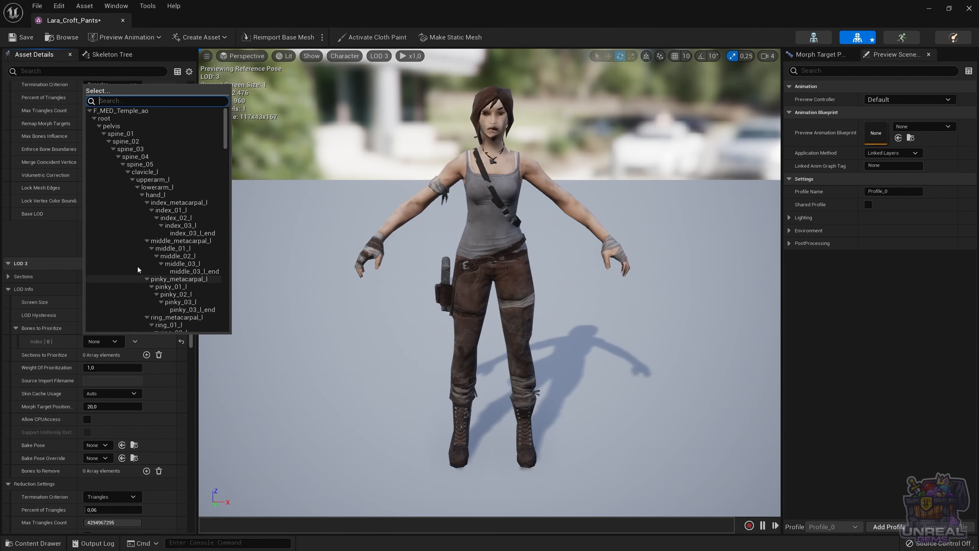
{"action": "scroll", "coordinate": [166, 162], "scroll_direction": "down", "scroll_amount": 10}
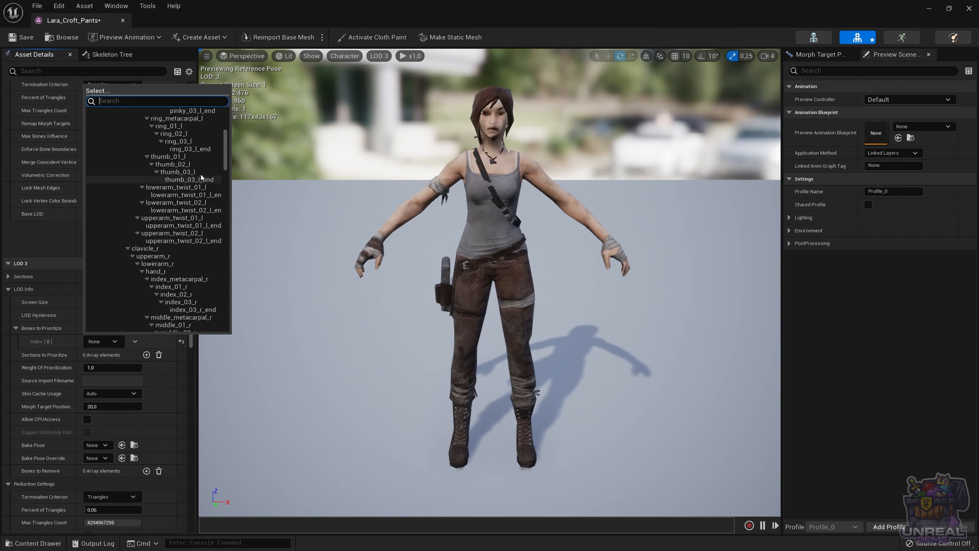
{"action": "scroll", "coordinate": [156, 150], "scroll_direction": "down", "scroll_amount": 10}
{"action": "scroll", "coordinate": [165, 179], "scroll_direction": "down", "scroll_amount": 10}
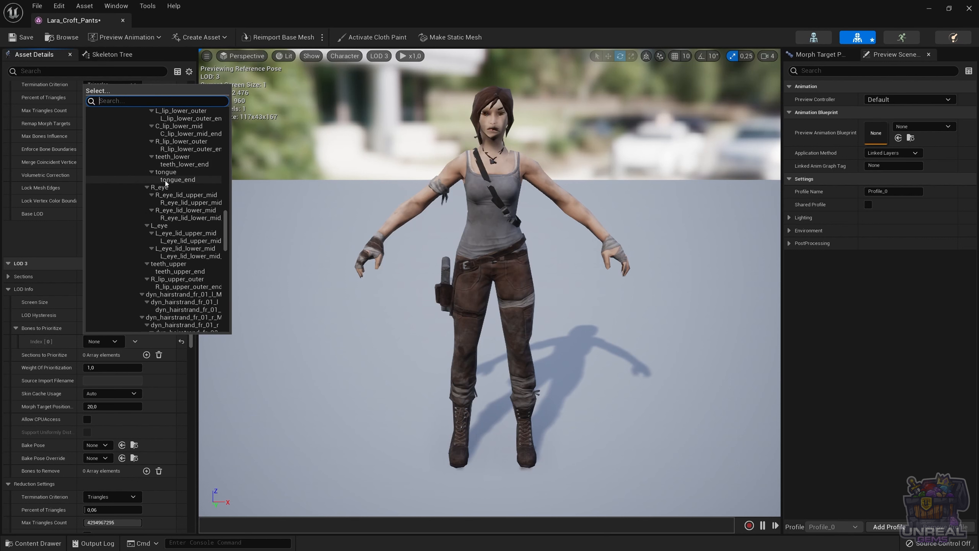
{"action": "scroll", "coordinate": [165, 179], "scroll_direction": "down", "scroll_amount": 6}
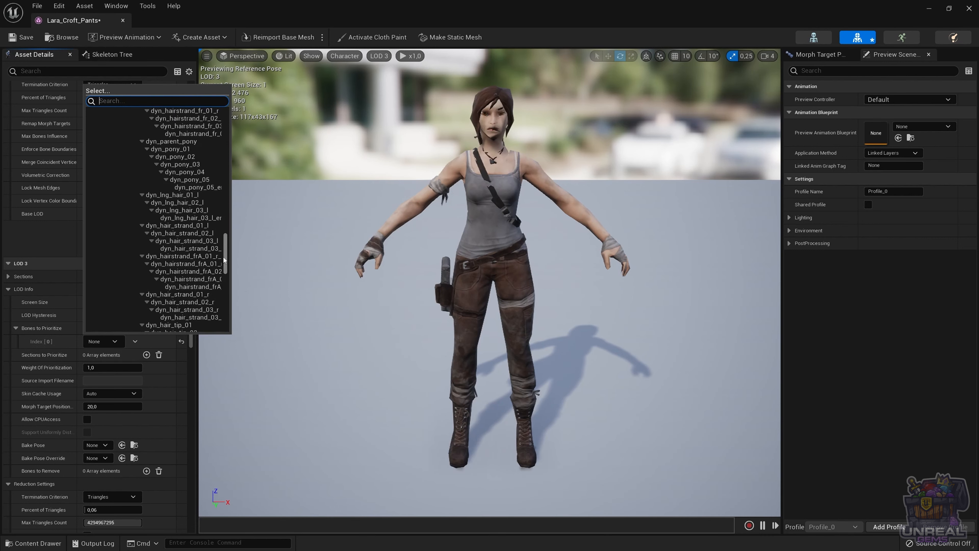
{"action": "type", "text": "head"}
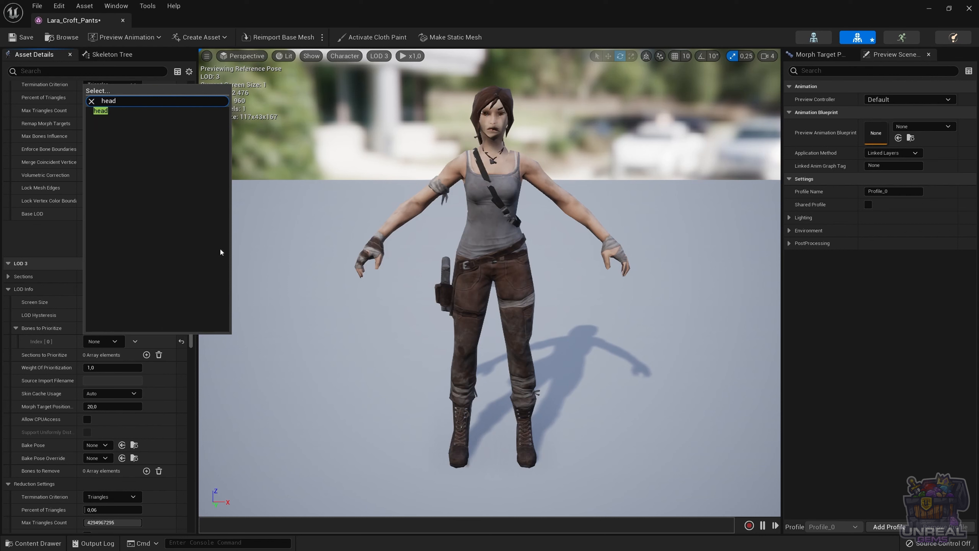
{"action": "left_click", "coordinate": [122, 113]}
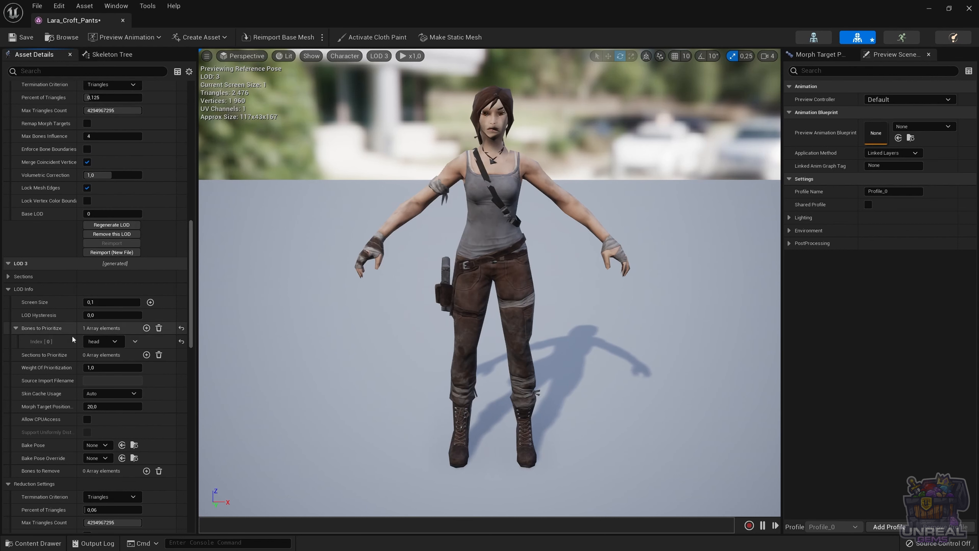
- Add a second entry to LOD 3's Bones to Prioritize and assign the neck_01 bone to it
{"action": "left_click", "coordinate": [146, 328]}
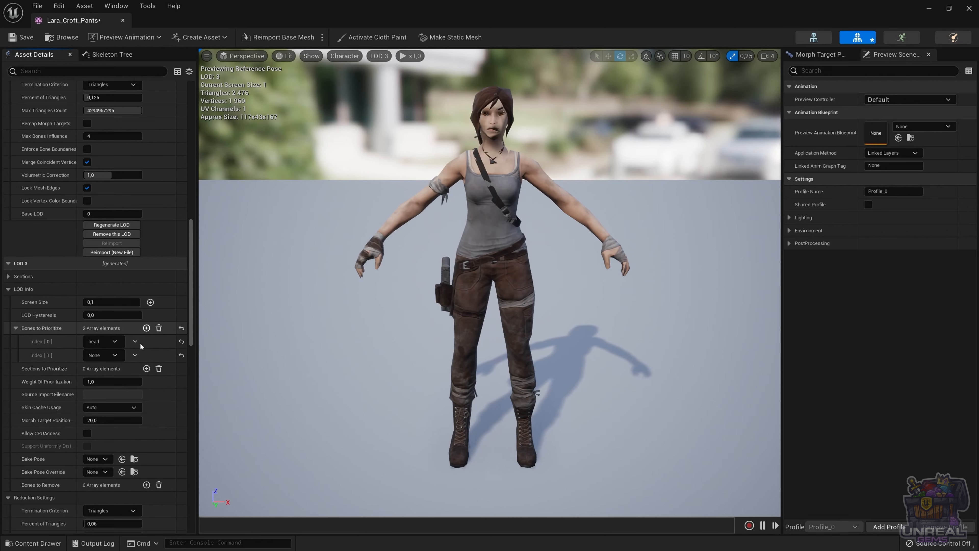
{"action": "left_click", "coordinate": [117, 355]}
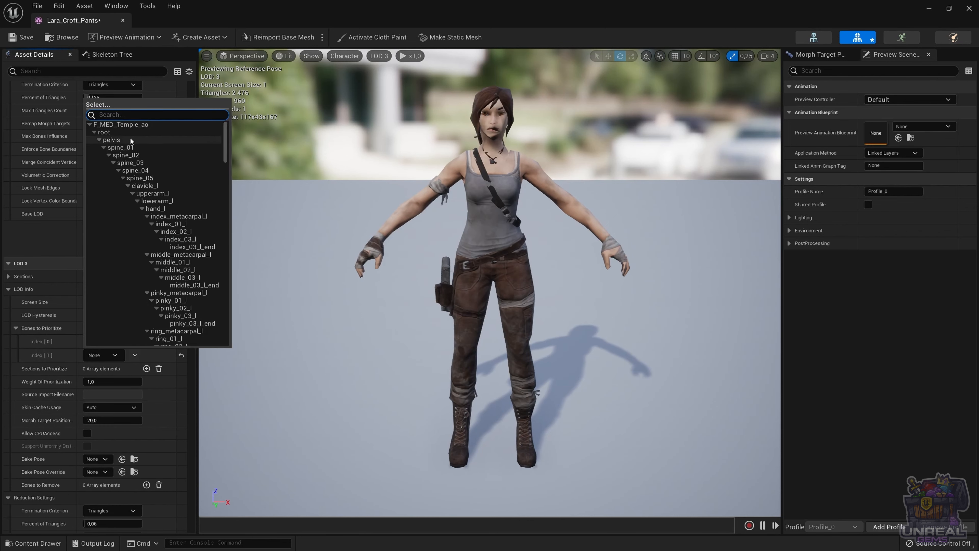
{"action": "scroll", "coordinate": [163, 193], "scroll_direction": "down", "scroll_amount": 1}
{"action": "scroll", "coordinate": [171, 174], "scroll_direction": "up", "scroll_amount": 2}
{"action": "left_click_drag", "start_coordinate": [223, 149], "coordinate": [237, 218]}
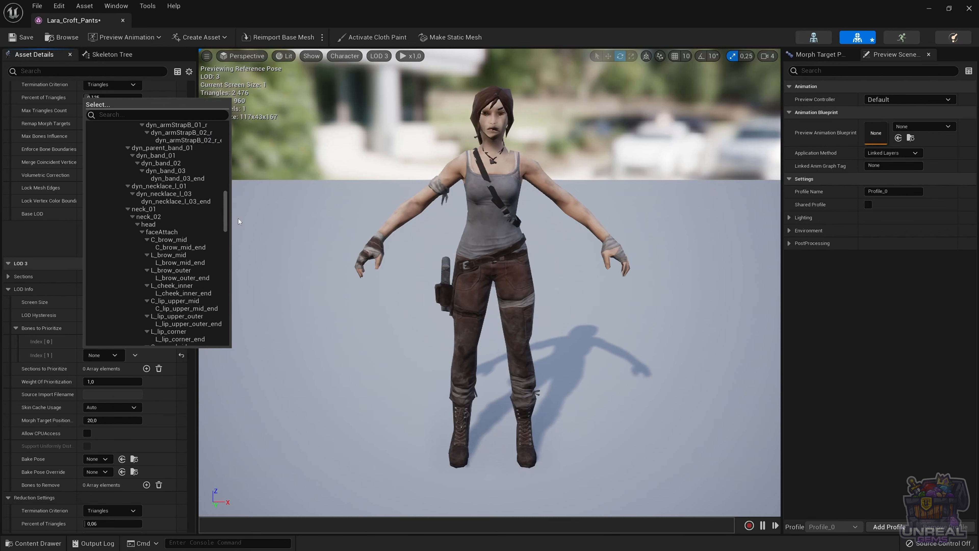
{"action": "left_click", "coordinate": [163, 208]}
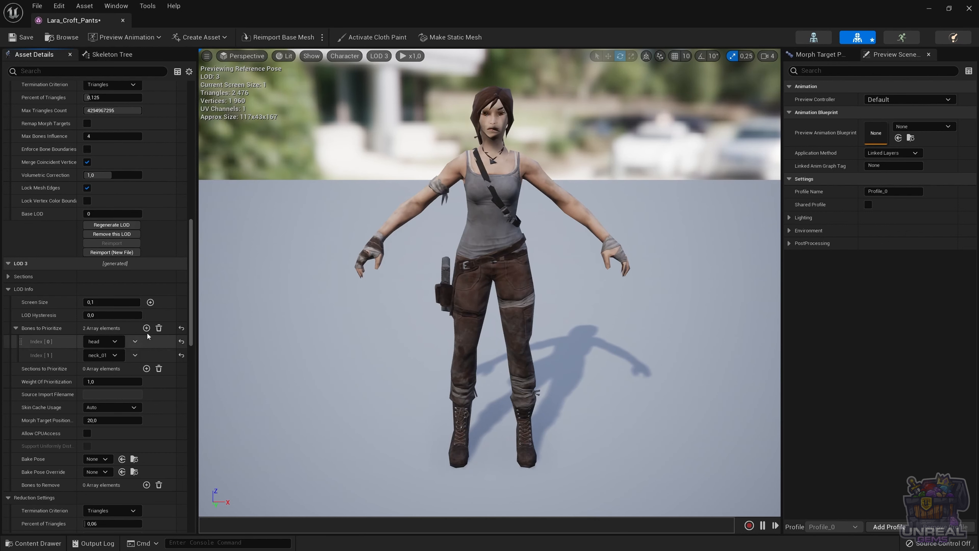
- Add neck_02 as the third prioritized bone of LOD 3 and regenerate that LOD
{"action": "left_click", "coordinate": [146, 328]}
{"action": "left_click", "coordinate": [111, 368]}
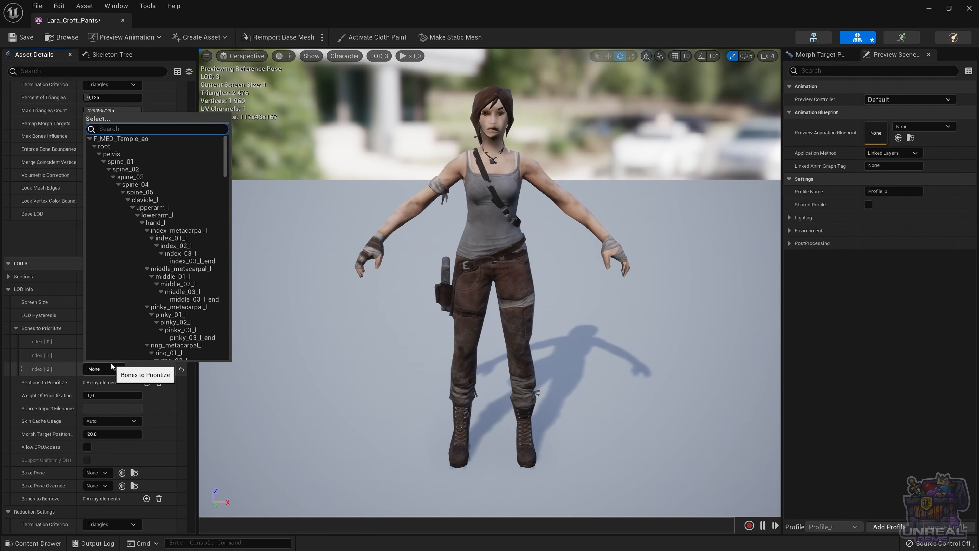
{"action": "type", "text": "ne"}
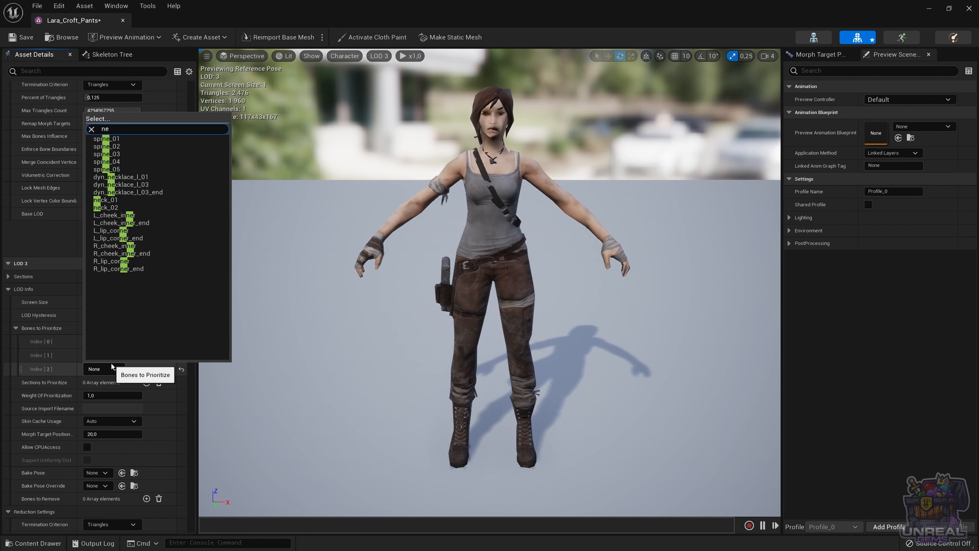
{"action": "left_click", "coordinate": [117, 210]}
{"action": "scroll", "coordinate": [106, 427], "scroll_direction": "down", "scroll_amount": 4}
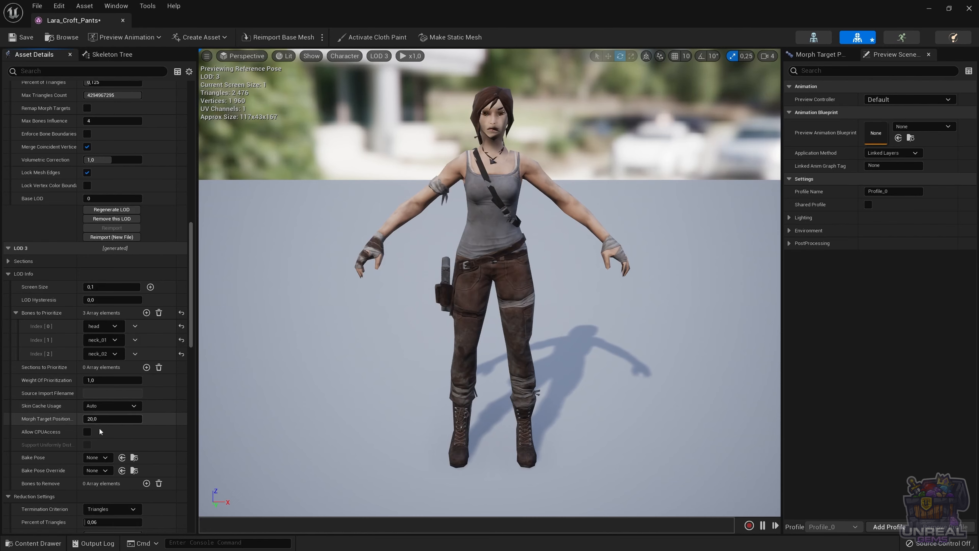
{"action": "scroll", "coordinate": [106, 426], "scroll_direction": "down", "scroll_amount": 8}
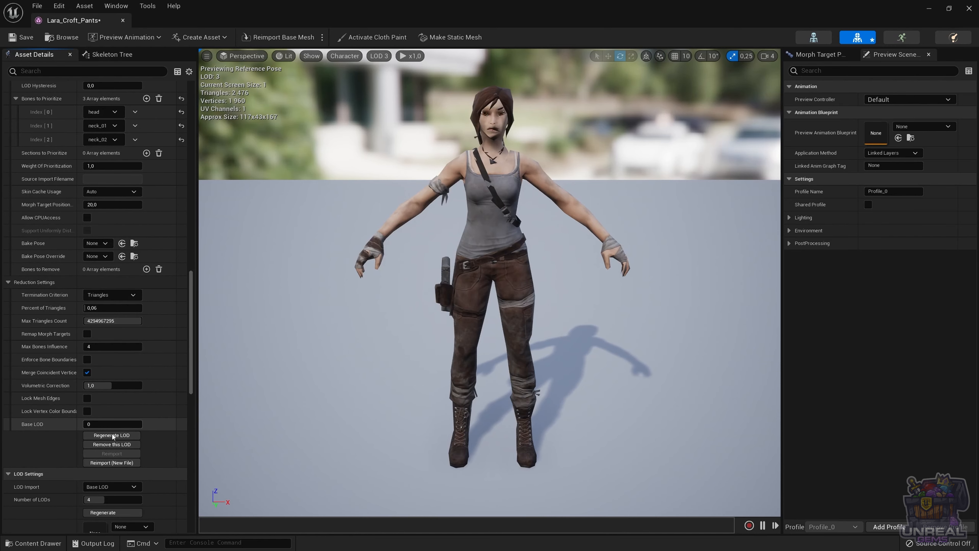
{"action": "left_click", "coordinate": [112, 434]}
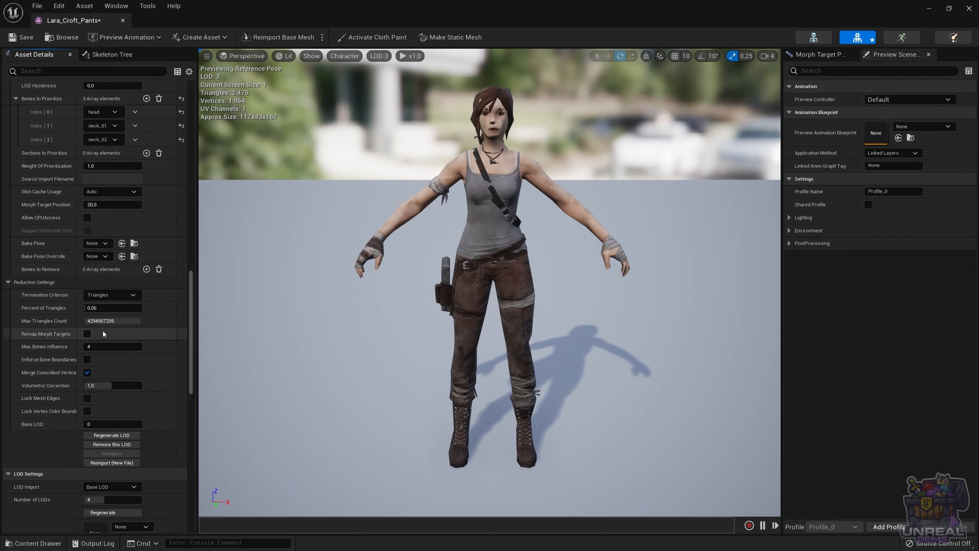
- Enable Lock Mesh Edges in LOD 3's reduction settings again and regenerate the LOD
{"action": "left_click", "coordinate": [87, 399]}
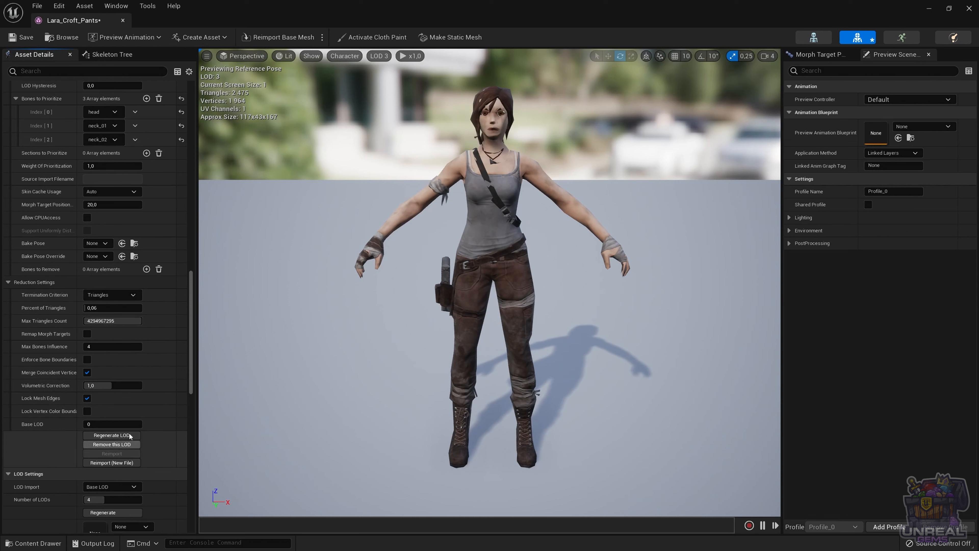
{"action": "left_click", "coordinate": [114, 437]}
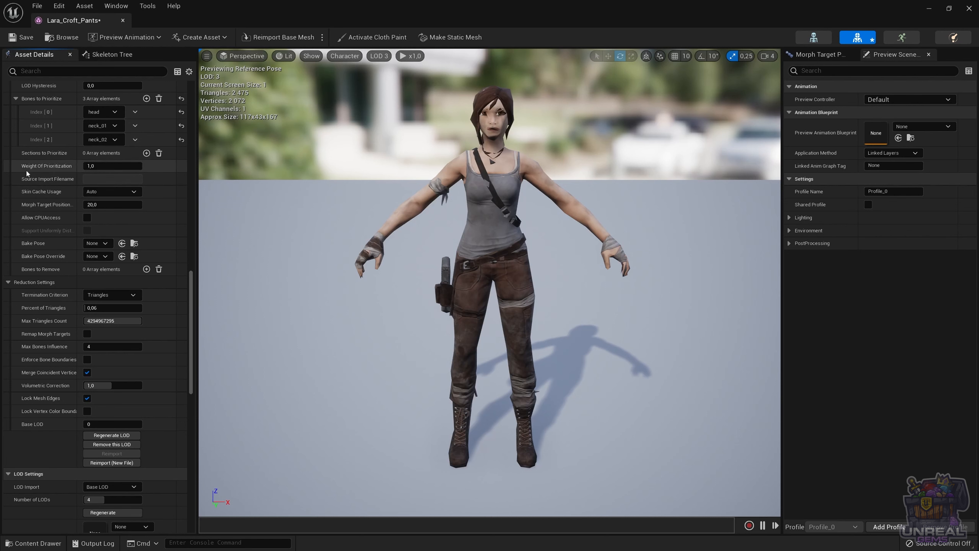
{"action": "mouse_move", "coordinate": [55, 165]}
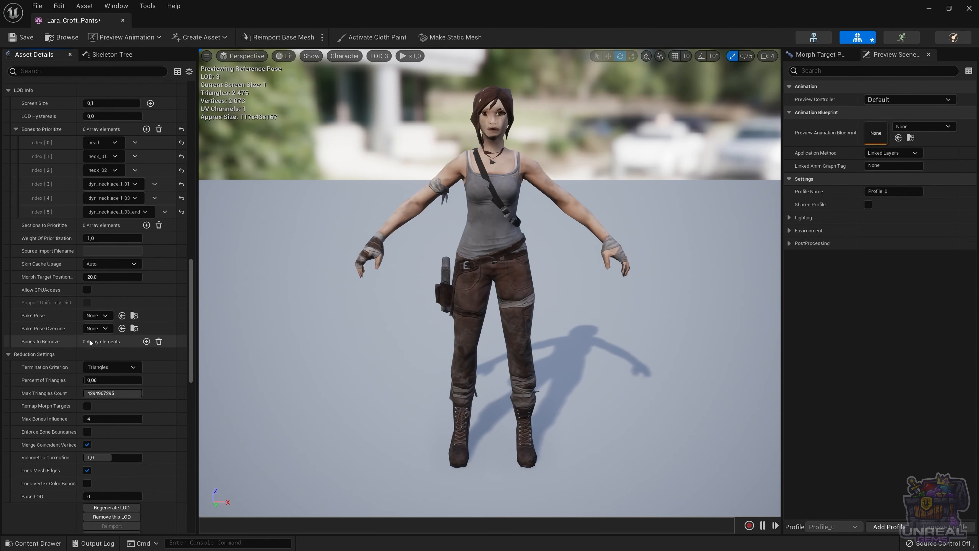
- Inspect the character's right hand up close and add the hand_l bone to LOD 3's Bones to Prioritize
{"action": "left_click_drag", "start_coordinate": [359, 257], "coordinate": [431, 270]}
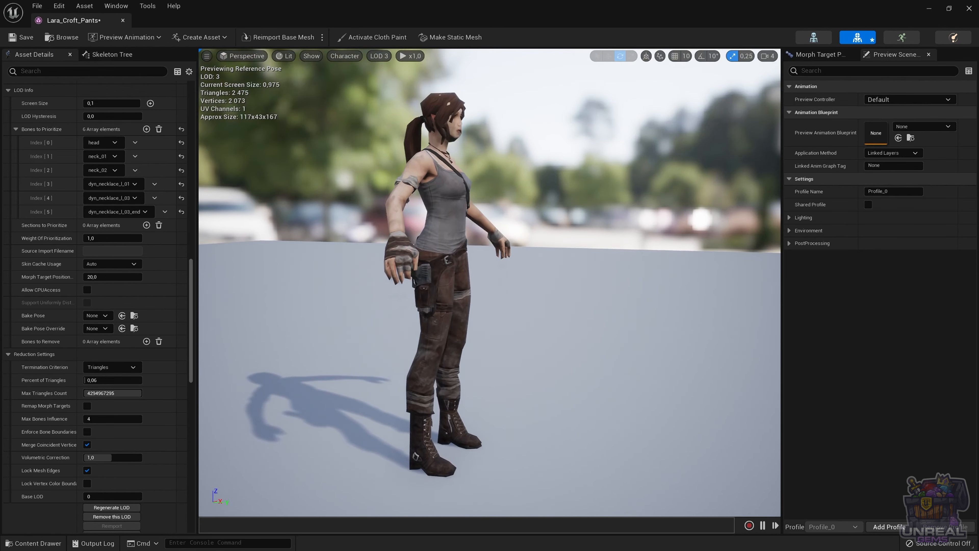
{"action": "scroll", "coordinate": [292, 317], "scroll_direction": "up", "scroll_amount": 4}
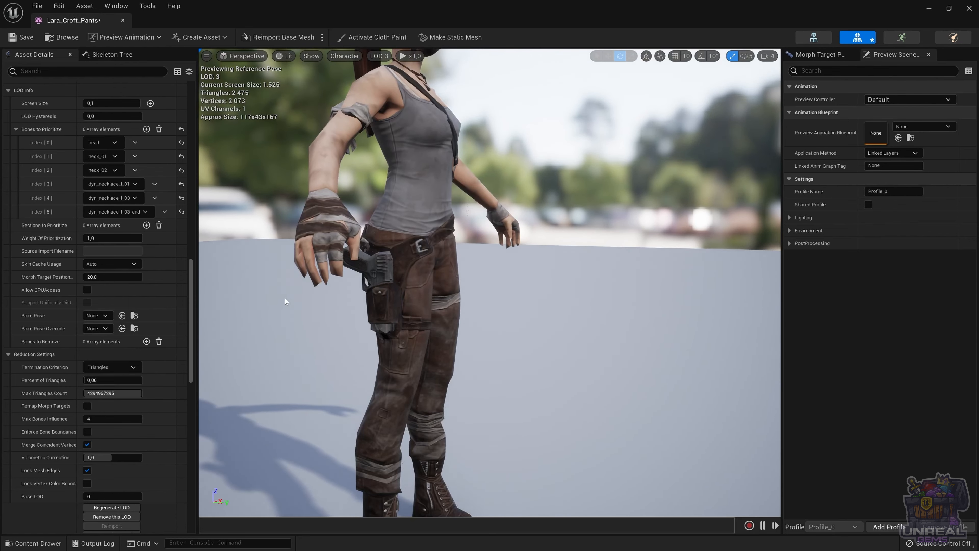
{"action": "left_click_drag", "start_coordinate": [432, 270], "coordinate": [448, 271]}
{"action": "left_click_drag", "start_coordinate": [489, 281], "coordinate": [429, 277]}
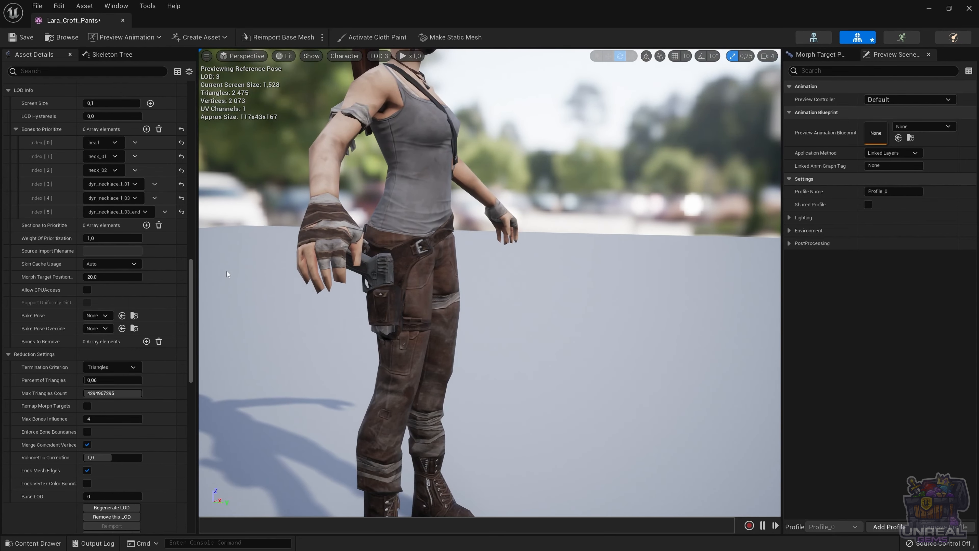
{"action": "left_click", "coordinate": [147, 129]}
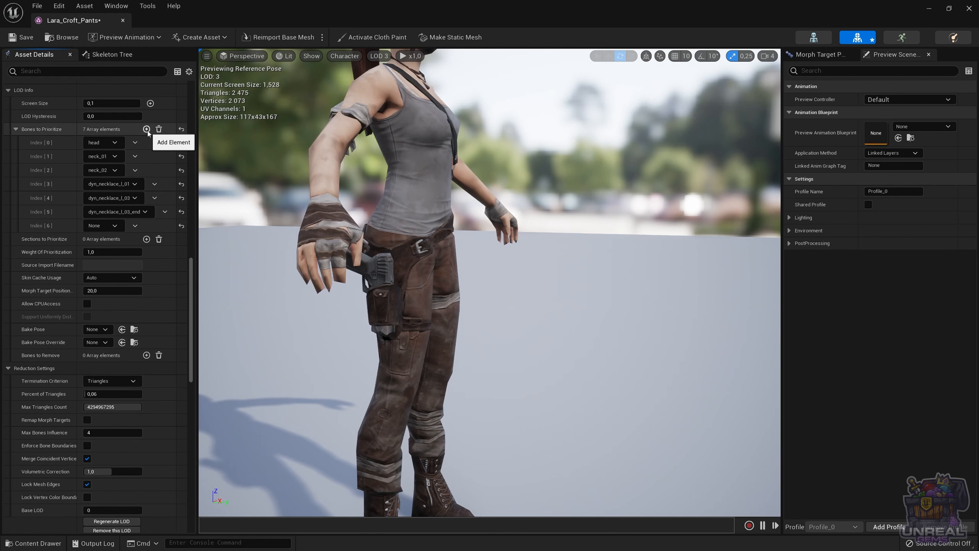
{"action": "left_click", "coordinate": [100, 230]}
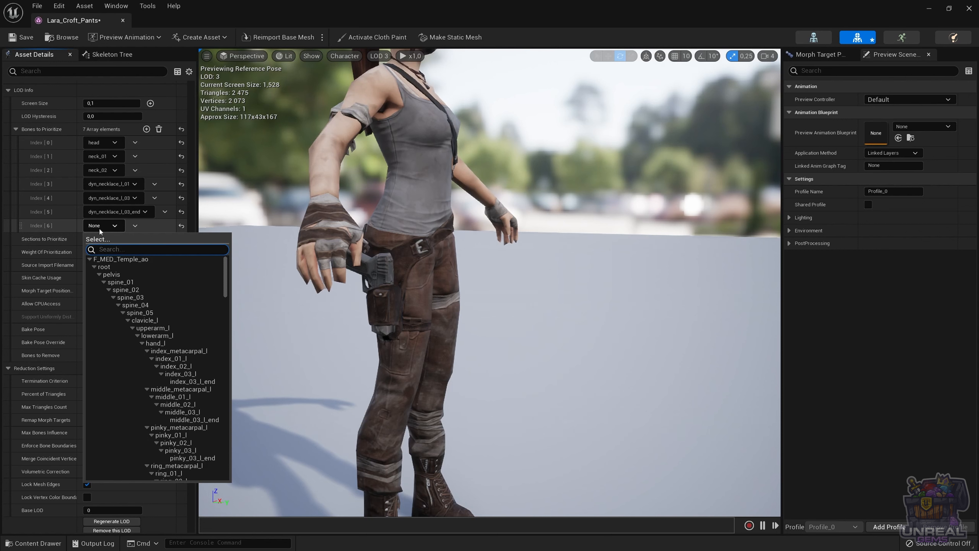
{"action": "type", "text": "hand"}
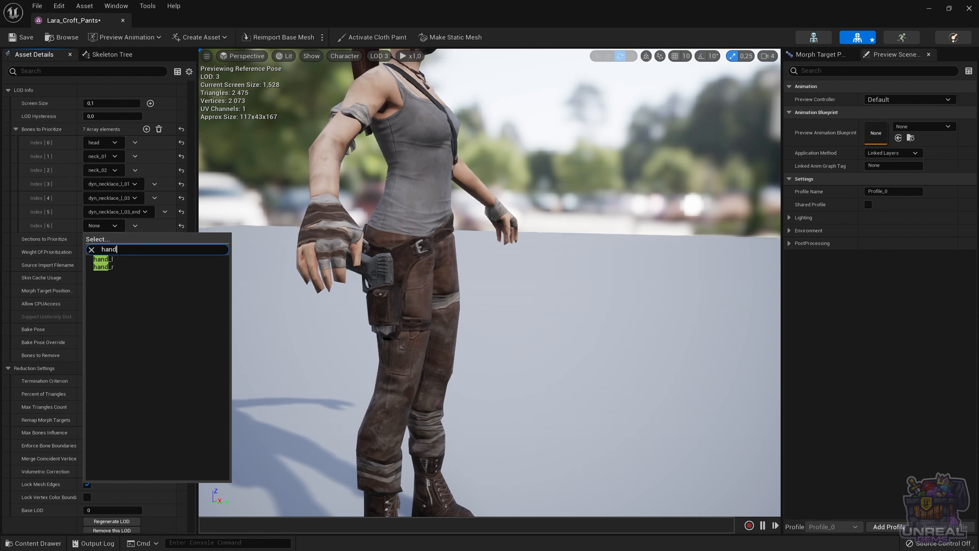
{"action": "left_click", "coordinate": [124, 258]}
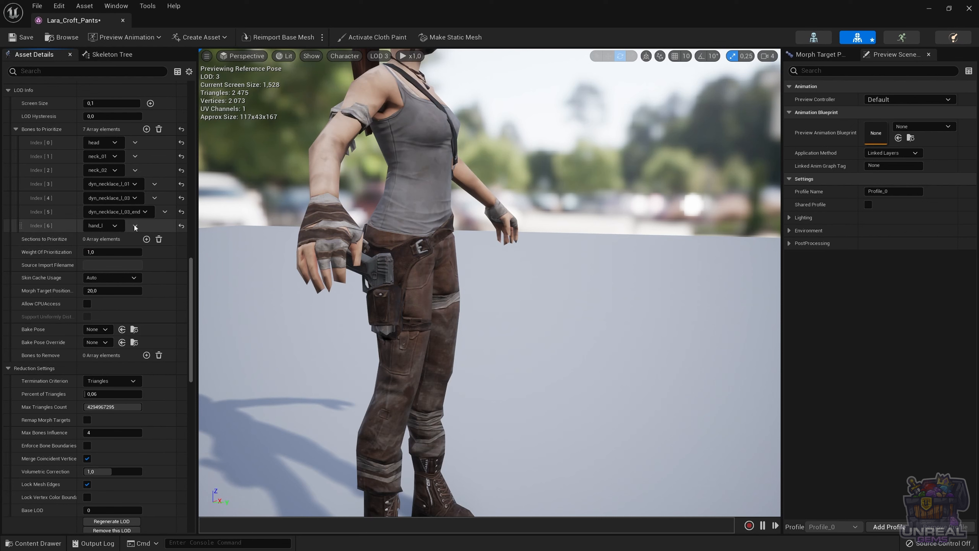
- Change the hand_l entry in LOD 3's Bones to Prioritize to hand_r
{"action": "left_click", "coordinate": [109, 226]}
{"action": "type", "text": "han"}
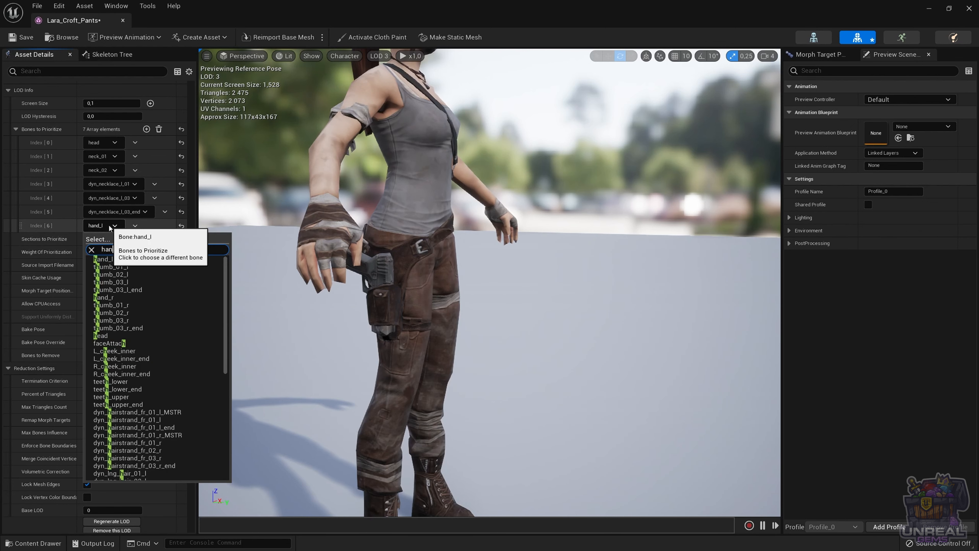
{"action": "type", "text": "d"}
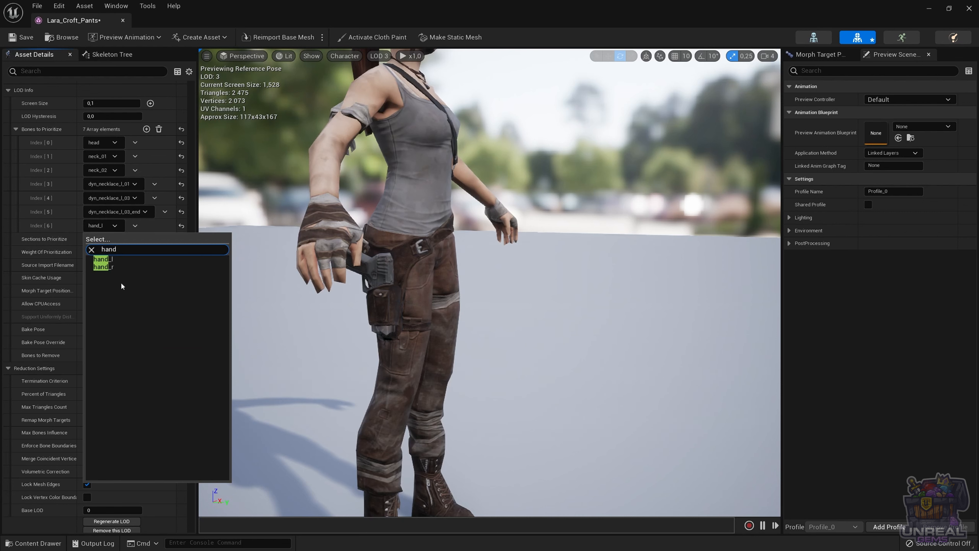
{"action": "left_click", "coordinate": [118, 267]}
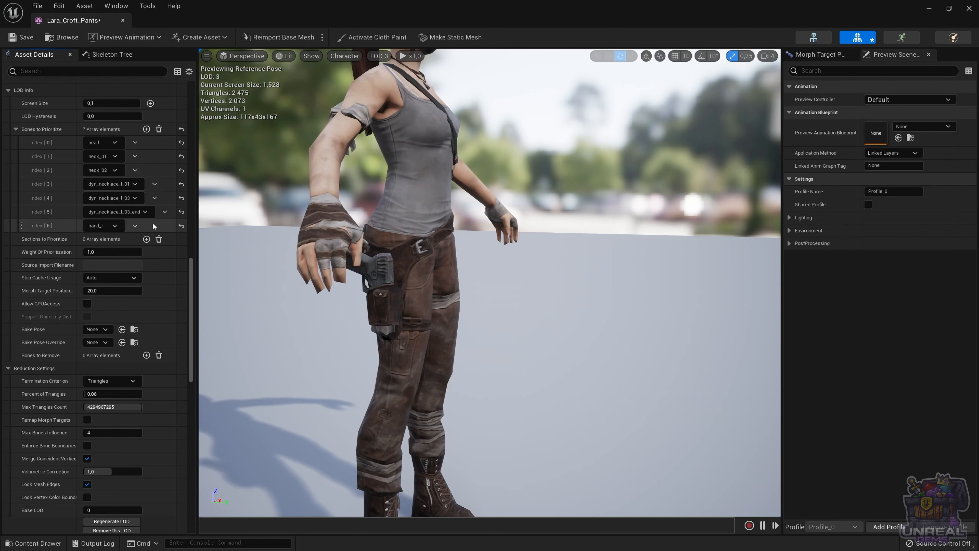
- Add the right middle finger's middle_metacarpal_r bone to LOD 3's Bones to Prioritize
{"action": "left_click", "coordinate": [147, 129]}
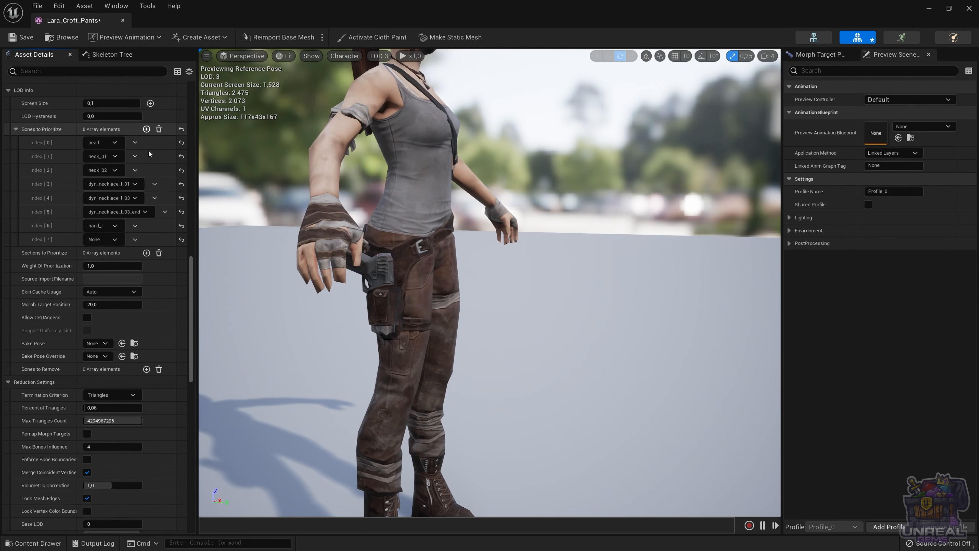
{"action": "left_click", "coordinate": [109, 242]}
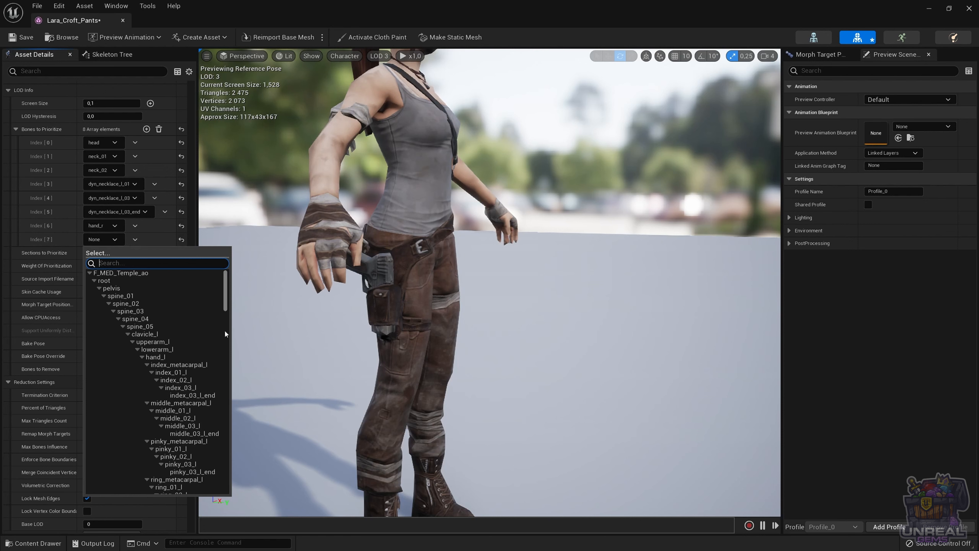
{"action": "mouse_move", "coordinate": [228, 303]}
{"action": "left_mouse_down"}
{"action": "mouse_move", "coordinate": [218, 364]}
{"action": "mouse_move", "coordinate": [212, 299]}
{"action": "mouse_move", "coordinate": [220, 370]}
{"action": "mouse_move", "coordinate": [204, 489]}
{"action": "mouse_move", "coordinate": [220, 297]}
{"action": "mouse_move", "coordinate": [222, 322]}
{"action": "left_mouse_up"}
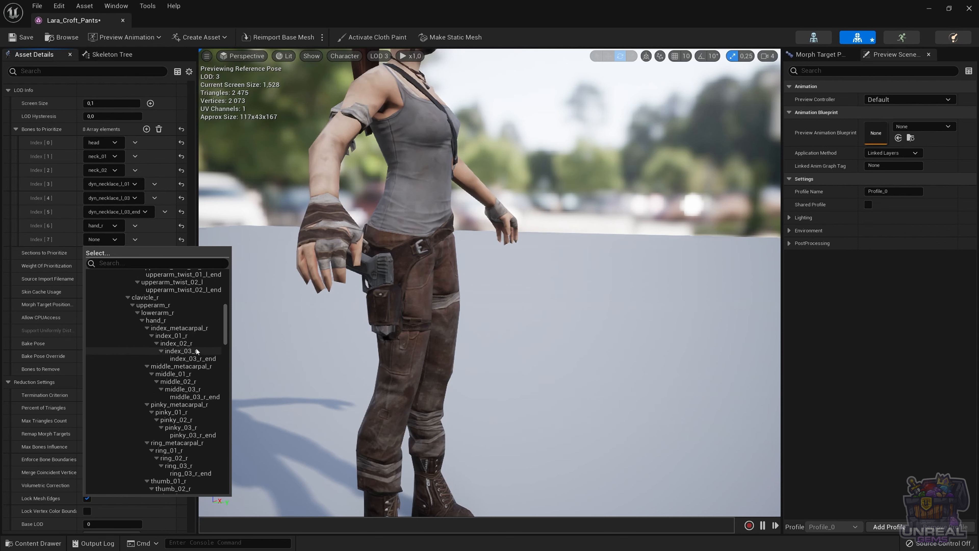
{"action": "left_click", "coordinate": [182, 366]}
- Add the middle_01_r and middle_02_r finger bones as two further entries in LOD 3's Bones to Prioritize
{"action": "left_click", "coordinate": [146, 129]}
{"action": "left_click", "coordinate": [114, 253]}
{"action": "type", "text": "middle"}
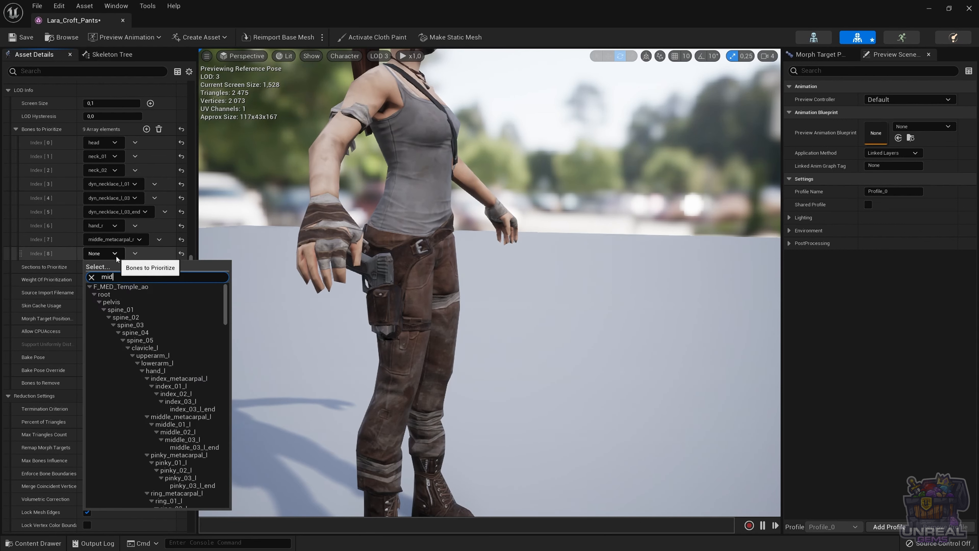
{"action": "left_click", "coordinate": [137, 333]}
{"action": "left_click", "coordinate": [146, 129]}
{"action": "left_click", "coordinate": [110, 268]}
{"action": "type", "text": "middle"}
{"action": "left_click", "coordinate": [116, 356]}
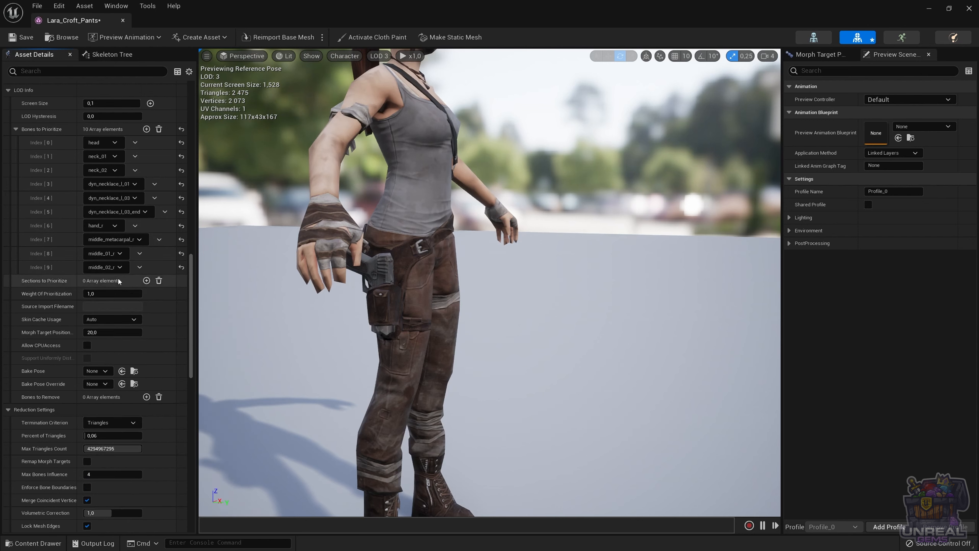
- Add the middle_03_r and middle_03_r_end finger bones as two further entries in LOD 3's Bones to Prioritize
{"action": "left_click", "coordinate": [146, 129]}
{"action": "left_click", "coordinate": [113, 280]}
{"action": "type", "text": "middle"}
{"action": "left_click", "coordinate": [115, 378]}
{"action": "left_click", "coordinate": [96, 295]}
{"action": "type", "text": "_end"}
{"action": "left_click", "coordinate": [133, 136]}
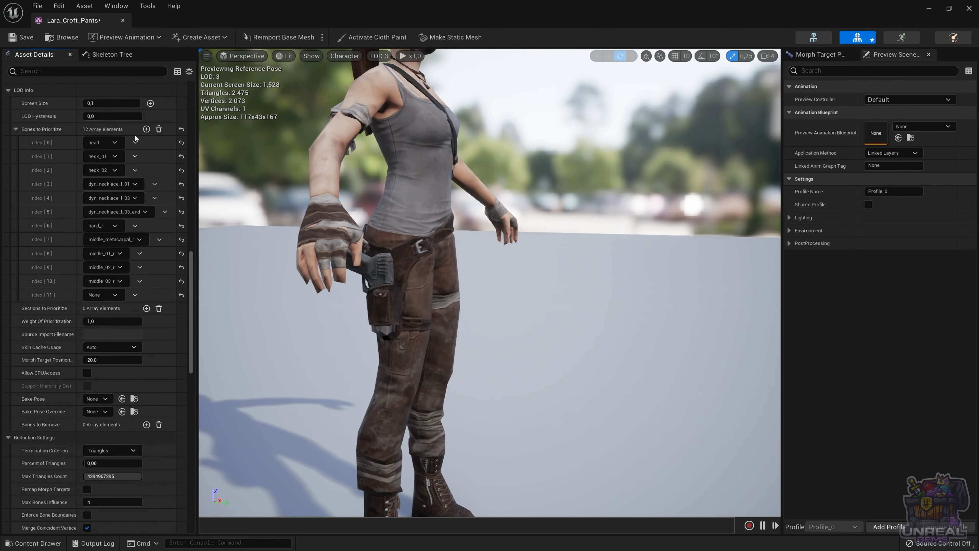
- Regenerate LOD 3 with the extended bone list and compare the character's hand up close and from farther away
{"action": "scroll", "coordinate": [132, 438], "scroll_direction": "down", "scroll_amount": 3}
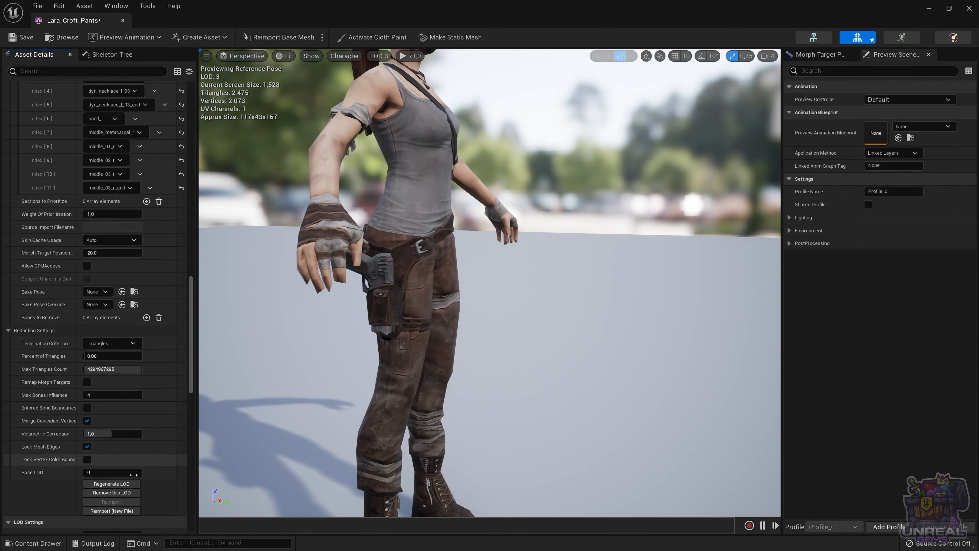
{"action": "left_click", "coordinate": [124, 485]}
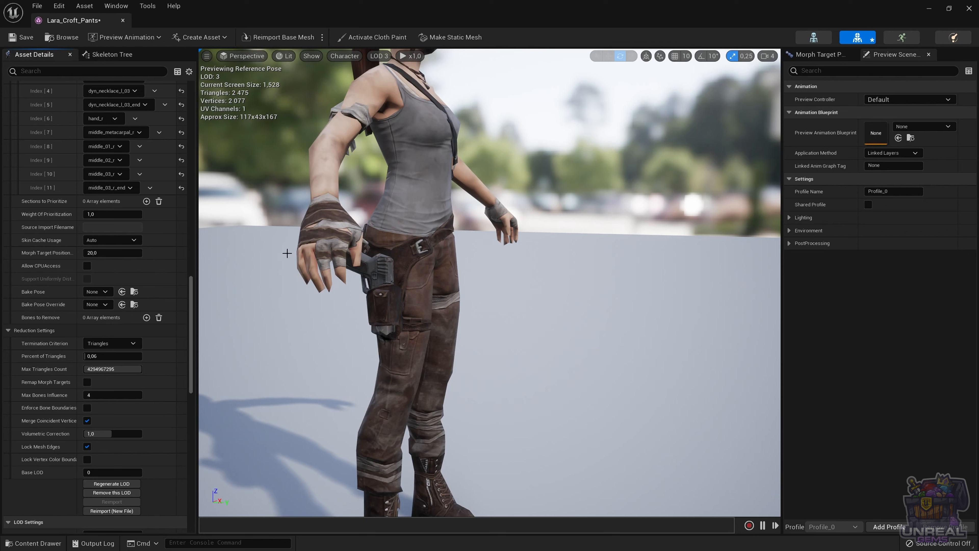
{"action": "scroll", "coordinate": [62, 200], "scroll_direction": "up", "scroll_amount": 1}
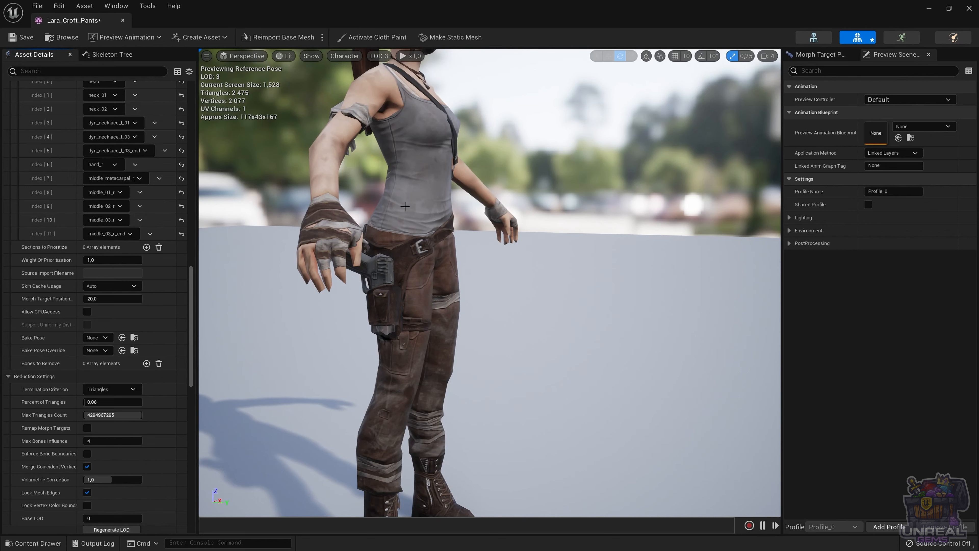
{"action": "scroll", "coordinate": [405, 206], "scroll_direction": "down", "scroll_amount": 5}
{"action": "scroll", "coordinate": [405, 207], "scroll_direction": "up", "scroll_amount": 4}
{"action": "scroll", "coordinate": [424, 147], "scroll_direction": "down", "scroll_amount": 3}
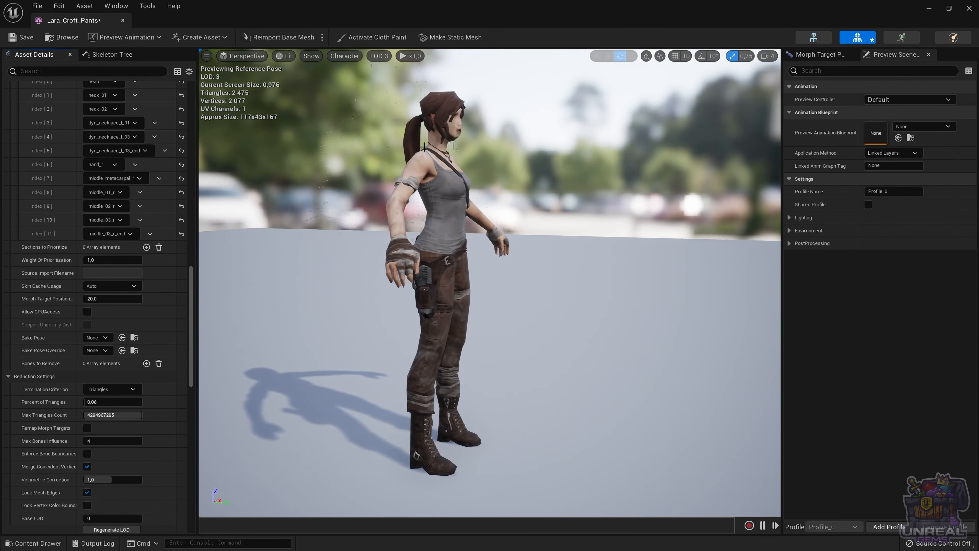
{"action": "scroll", "coordinate": [446, 134], "scroll_direction": "up", "scroll_amount": 3}
{"action": "scroll", "coordinate": [452, 137], "scroll_direction": "down", "scroll_amount": 3}
{"action": "scroll", "coordinate": [451, 131], "scroll_direction": "up", "scroll_amount": 3}
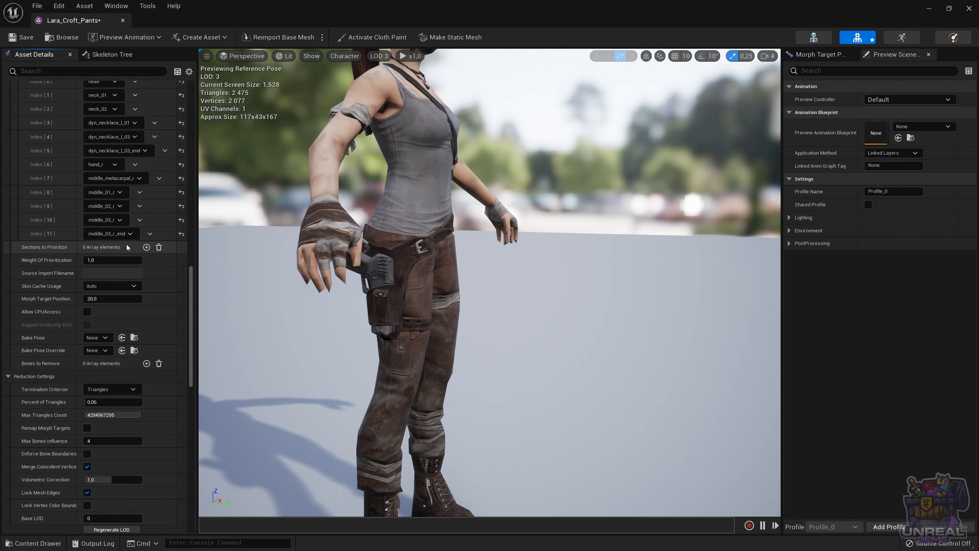
- Add an entry to LOD 3's Sections to Prioritize and set it to Section 0
{"action": "left_click", "coordinate": [146, 247]}
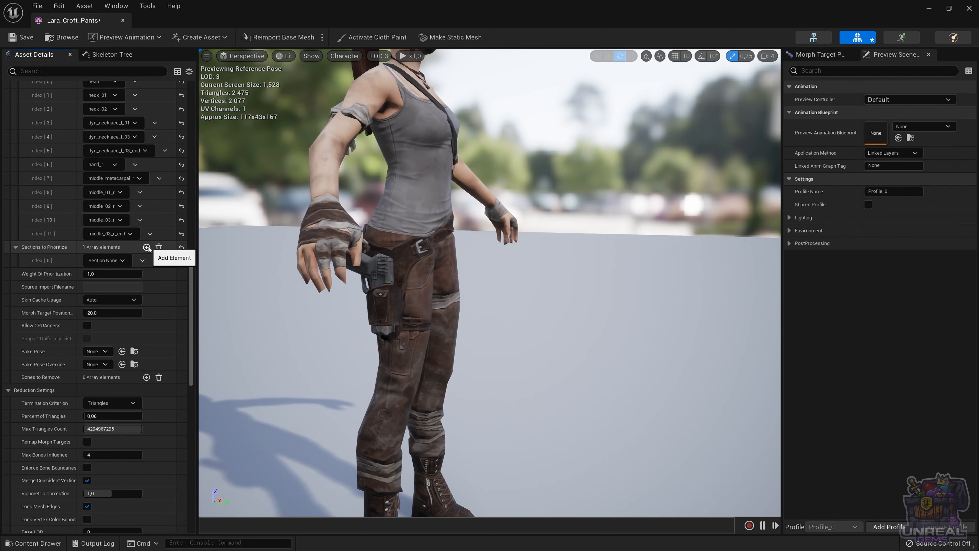
{"action": "left_click", "coordinate": [117, 264]}
{"action": "left_click", "coordinate": [109, 282]}
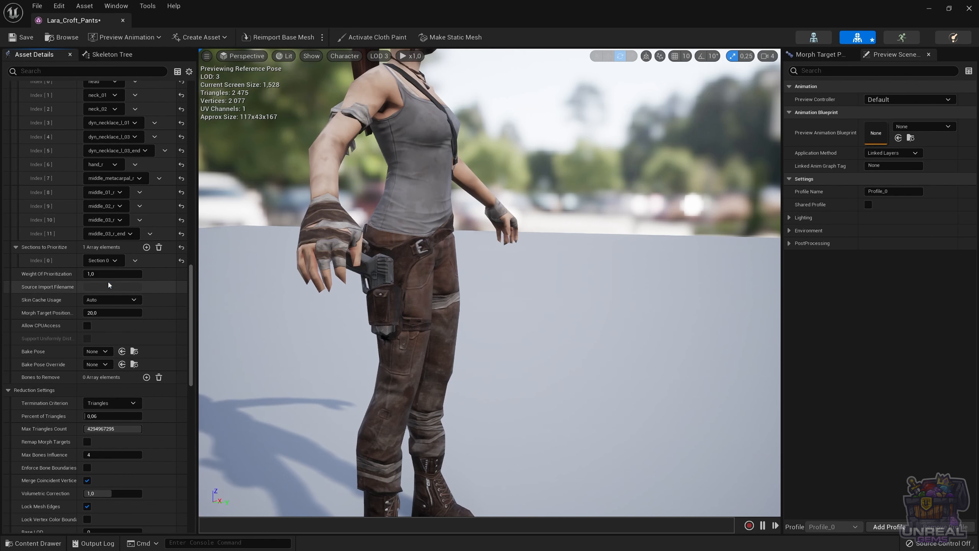
- Expand LOD 3's Sections group to check which material each section number uses
{"action": "scroll", "coordinate": [53, 254], "scroll_direction": "up", "scroll_amount": 3}
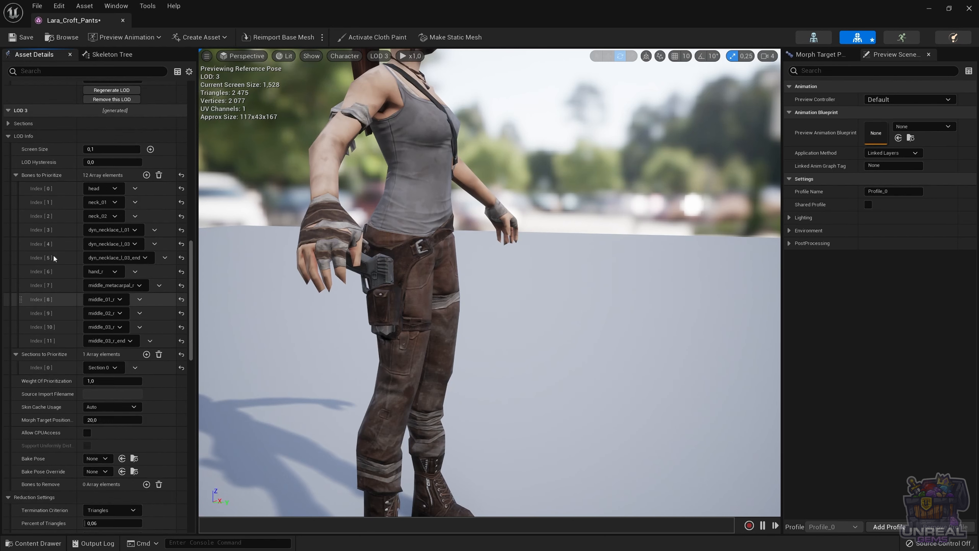
{"action": "scroll", "coordinate": [53, 224], "scroll_direction": "up", "scroll_amount": 5}
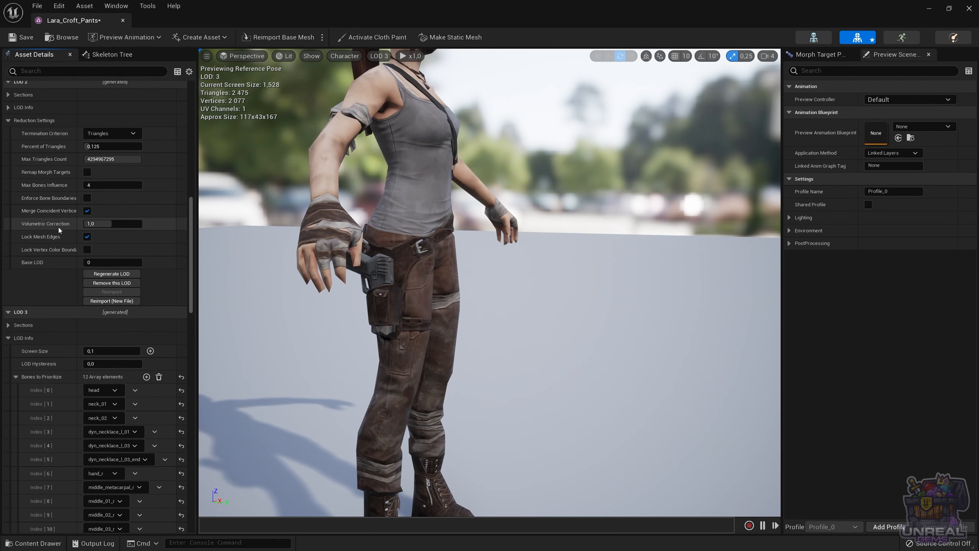
{"action": "scroll", "coordinate": [60, 227], "scroll_direction": "up", "scroll_amount": 4}
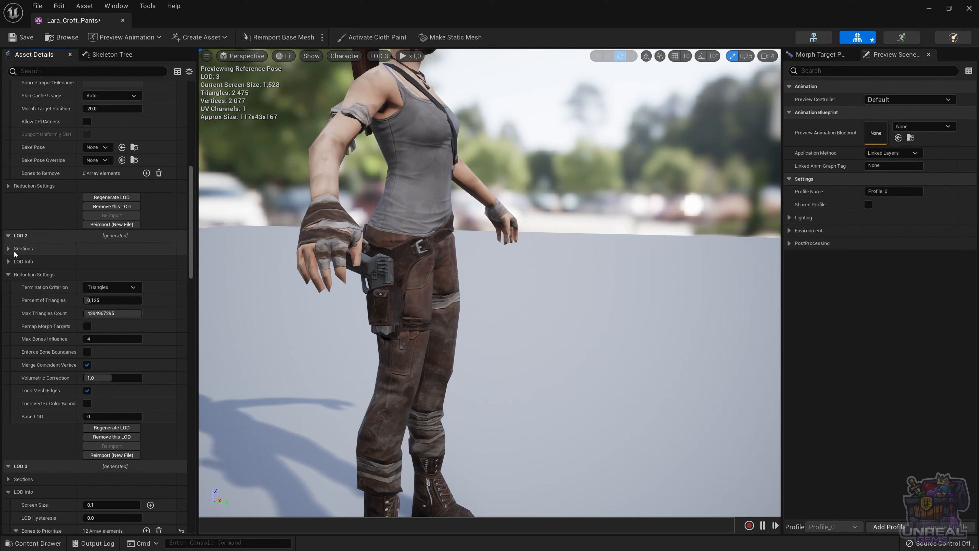
{"action": "scroll", "coordinate": [13, 266], "scroll_direction": "down", "scroll_amount": 6}
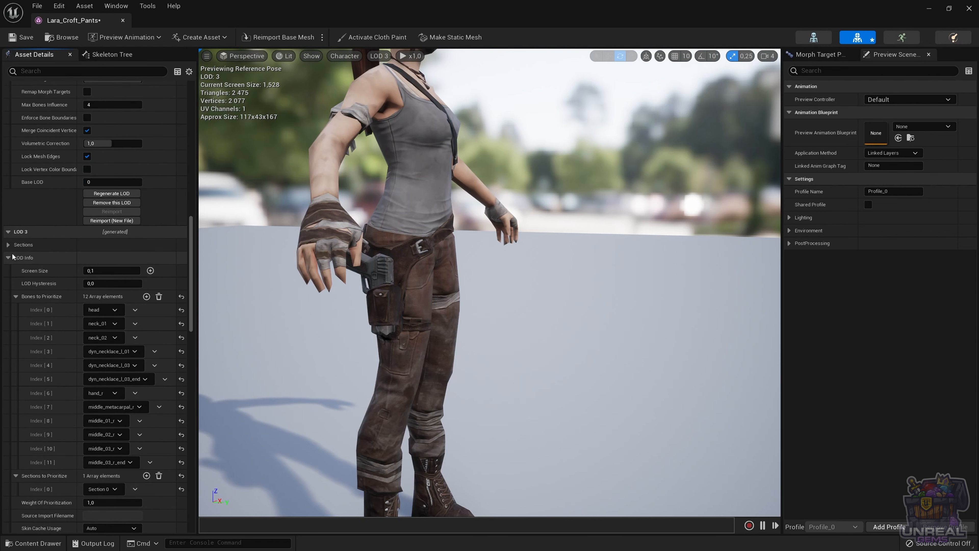
{"action": "left_click", "coordinate": [9, 245]}
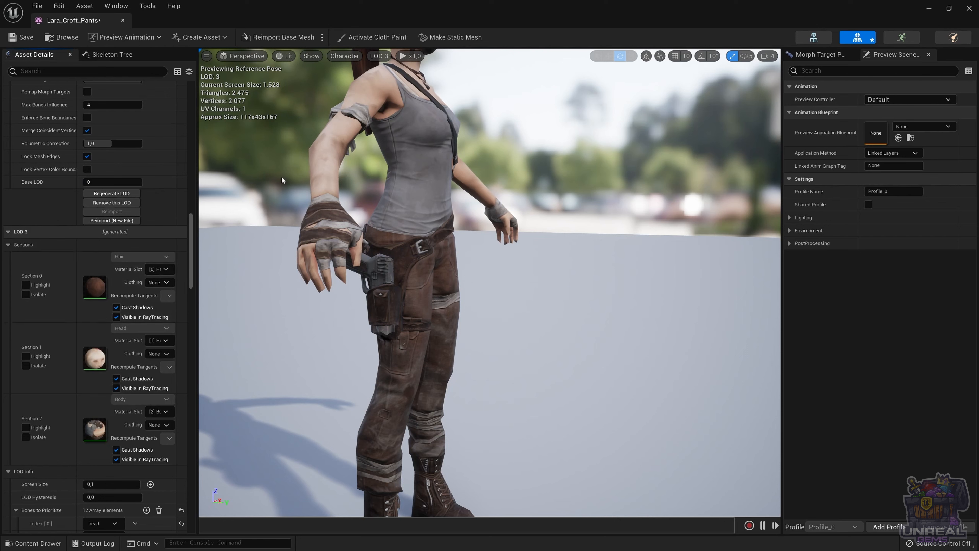
- Set LOD 3's Weight Of Prioritization to 100 and regenerate the LOD
{"action": "scroll", "coordinate": [53, 301], "scroll_direction": "down", "scroll_amount": 7}
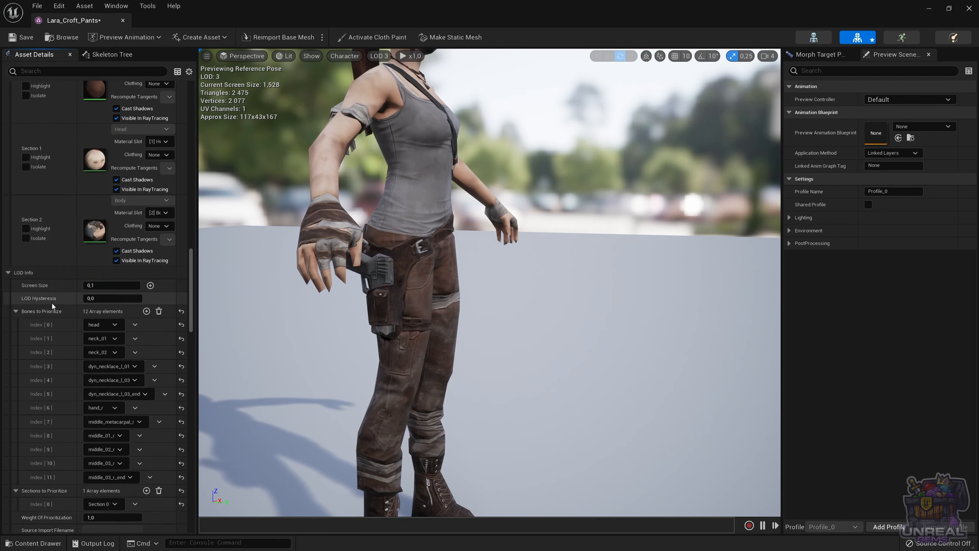
{"action": "scroll", "coordinate": [49, 306], "scroll_direction": "down", "scroll_amount": 4}
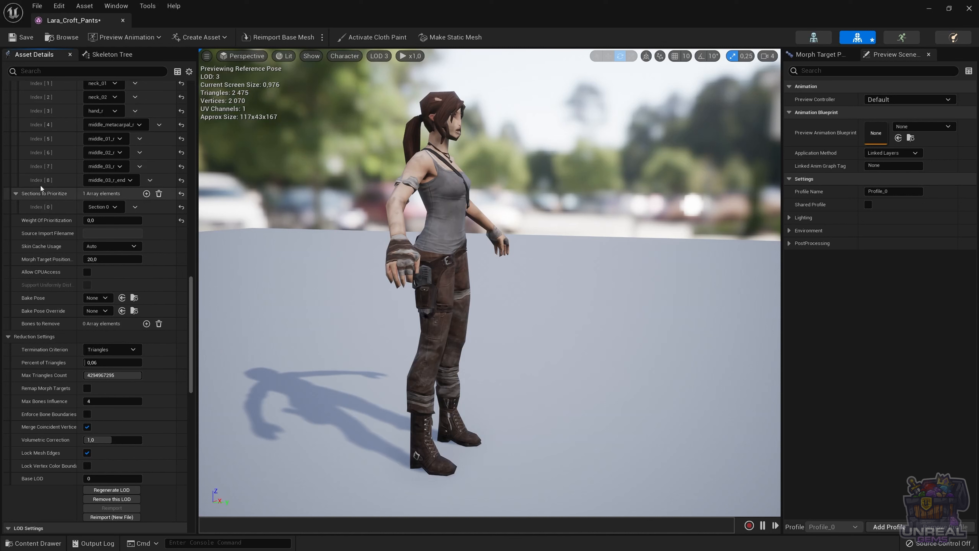
{"action": "mouse_move", "coordinate": [28, 221]}
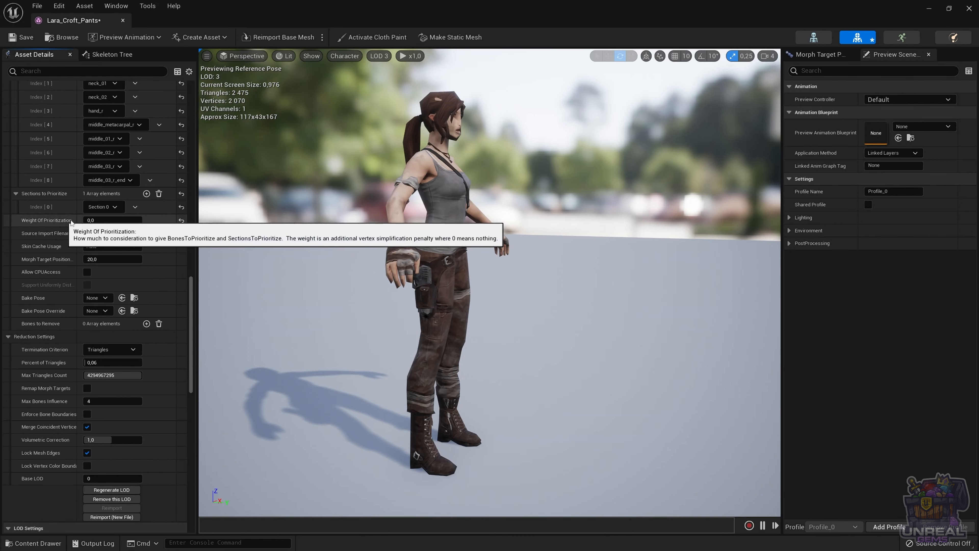
{"action": "left_click", "coordinate": [101, 220]}
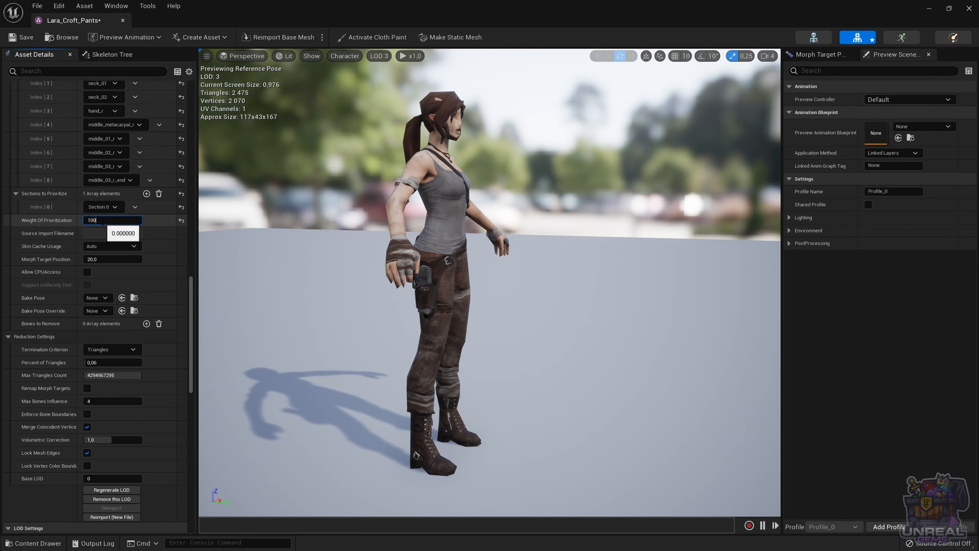
{"action": "key", "text": "Return"}
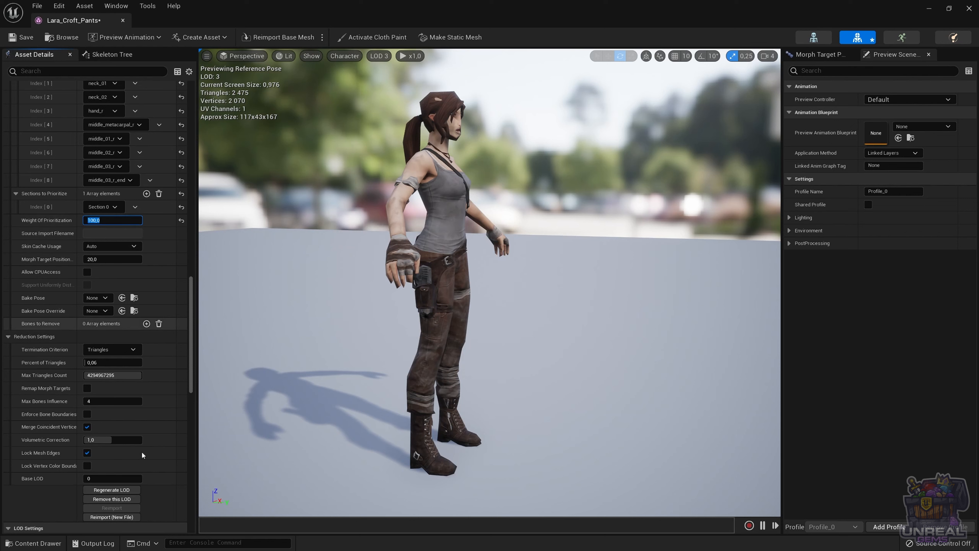
{"action": "left_click", "coordinate": [115, 491]}
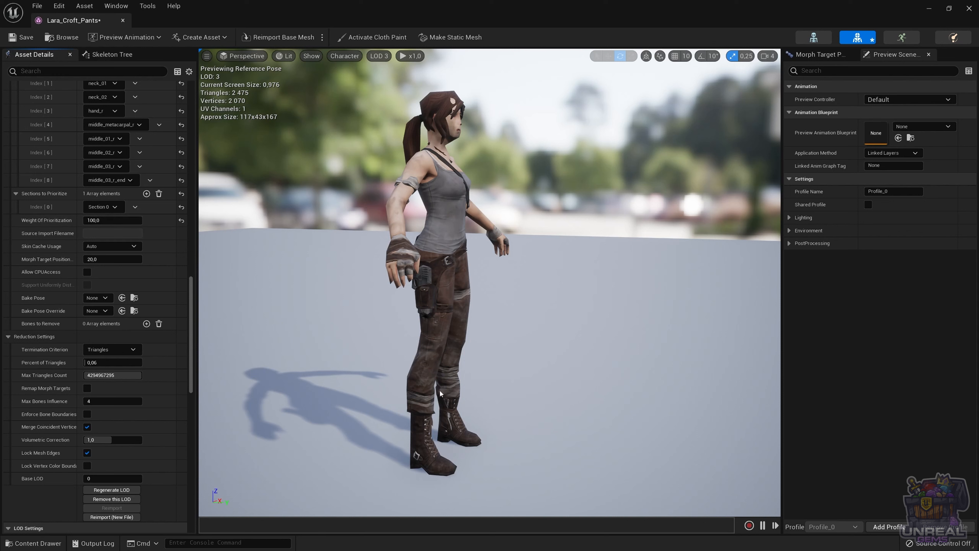
- Try a Weight Of Prioritization of 5000 for LOD 3 and regenerate the LOD
{"action": "left_click", "coordinate": [110, 220]}
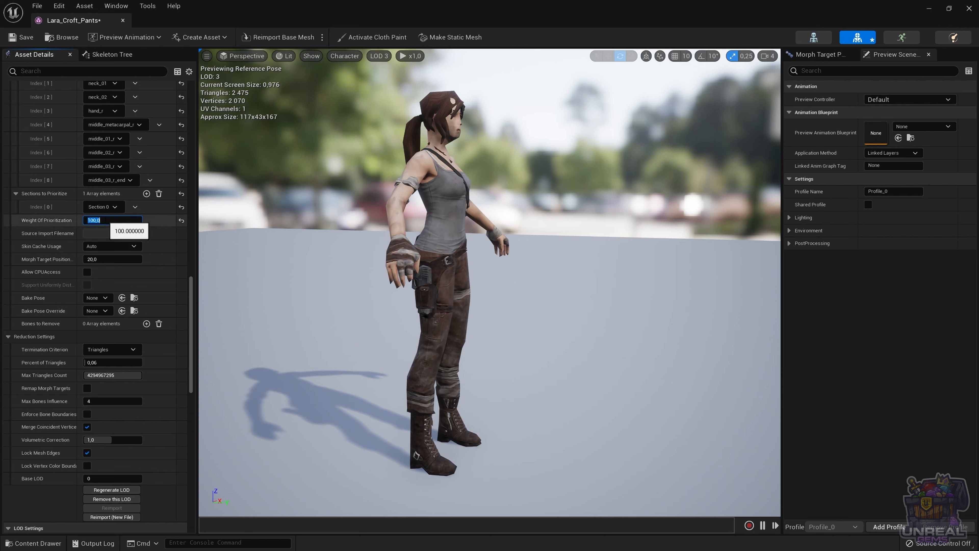
{"action": "type", "text": "5000"}
{"action": "key", "text": "Return"}
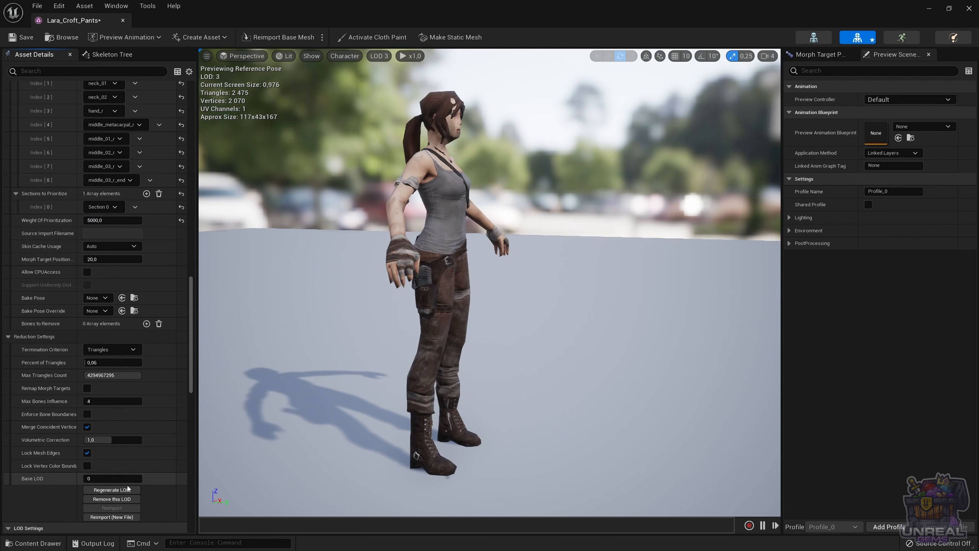
{"action": "left_click", "coordinate": [127, 487]}
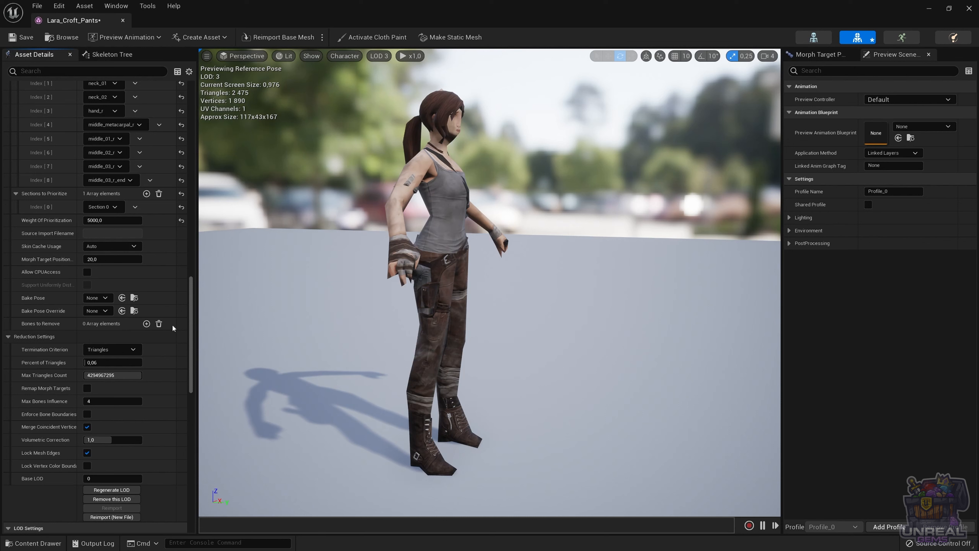
- Set LOD 3's Weight Of Prioritization back to 100 and regenerate the LOD
{"action": "left_click", "coordinate": [113, 219]}
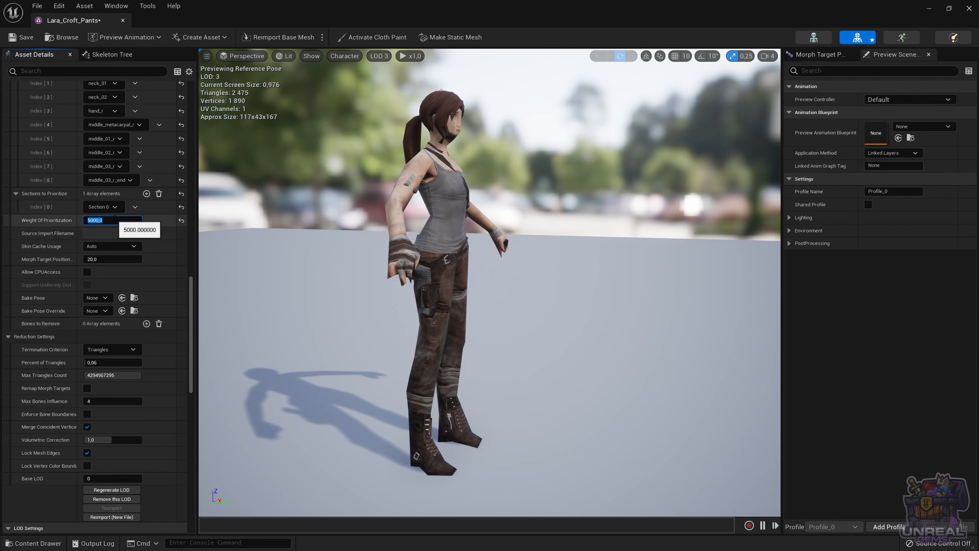
{"action": "type", "text": "100"}
{"action": "key", "text": "Return"}
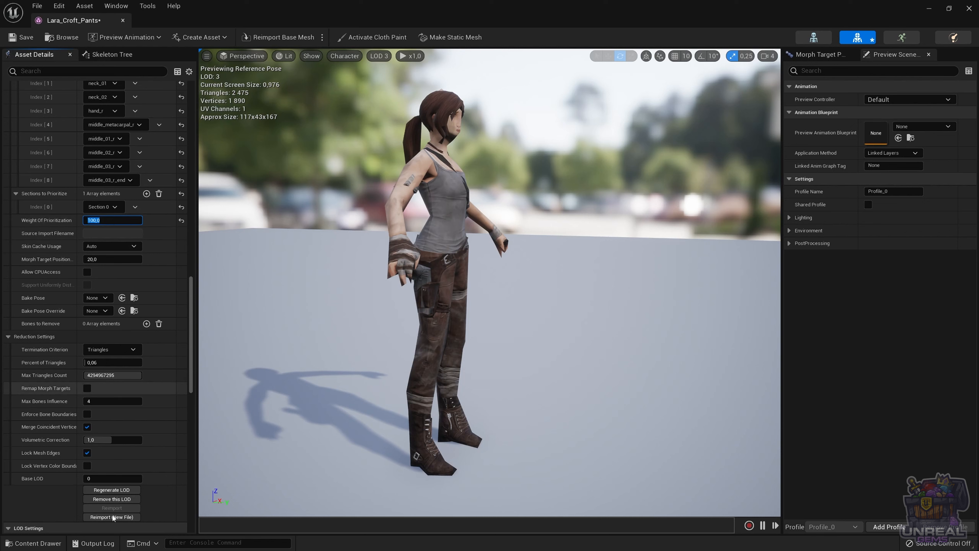
{"action": "left_click", "coordinate": [112, 493]}
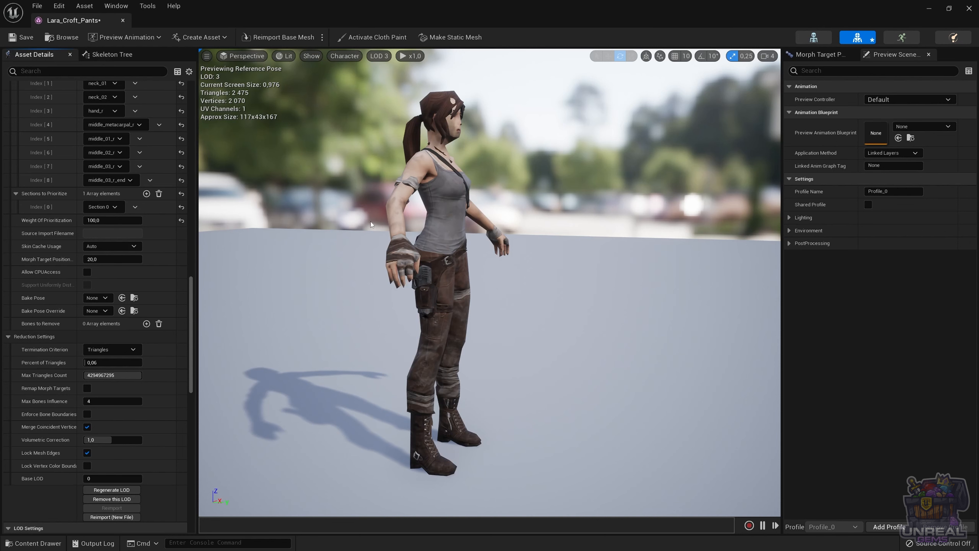
- Examine the regenerated LOD 3 from the front and review its sections, prioritization and reduction settings
{"action": "left_click_drag", "start_coordinate": [370, 222], "coordinate": [372, 243]}
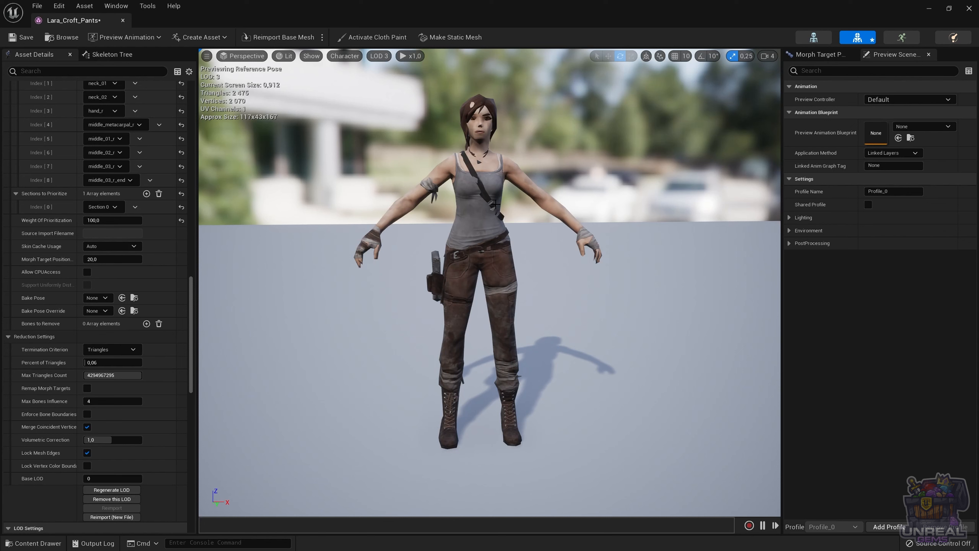
{"action": "scroll", "coordinate": [75, 421], "scroll_direction": "up", "scroll_amount": 3}
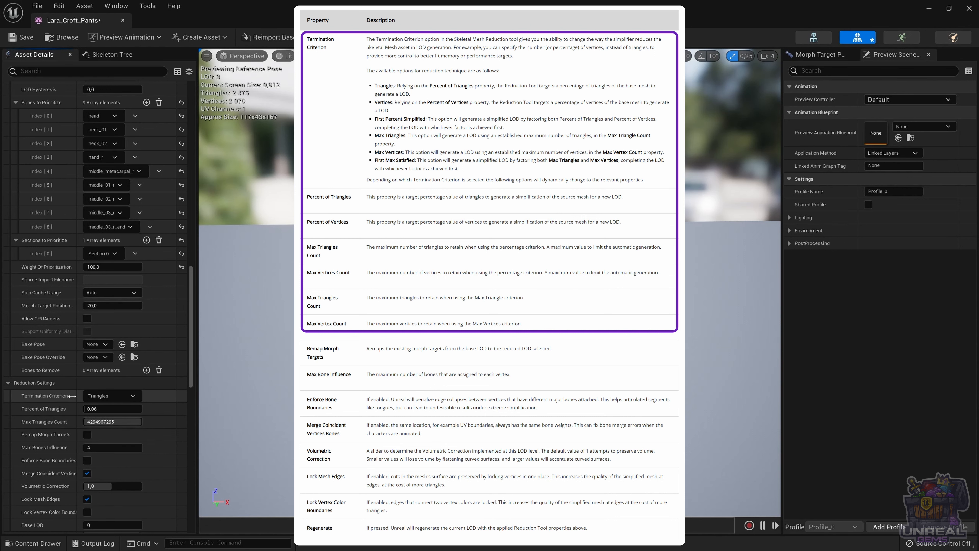
{"action": "scroll", "coordinate": [57, 362], "scroll_direction": "down", "scroll_amount": 8}
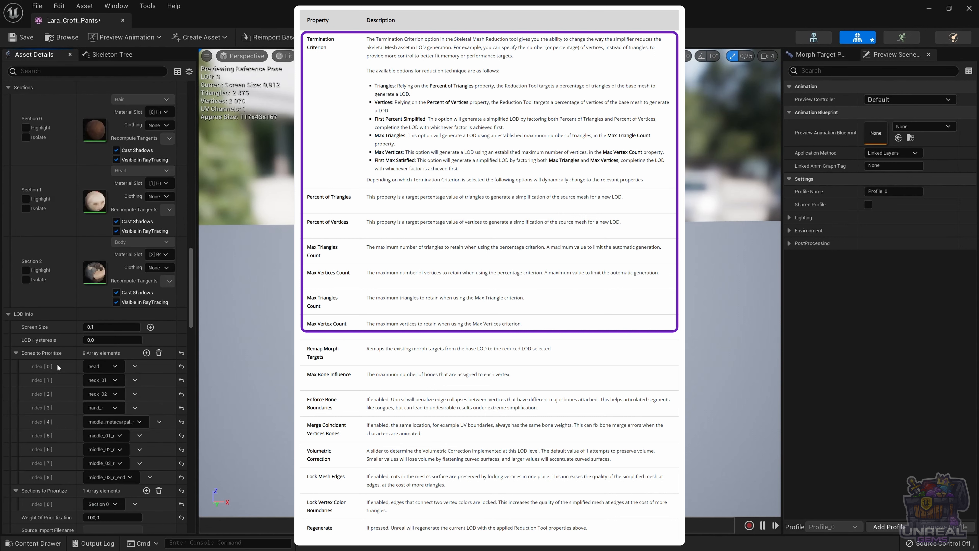
{"action": "scroll", "coordinate": [58, 365], "scroll_direction": "down", "scroll_amount": 4}
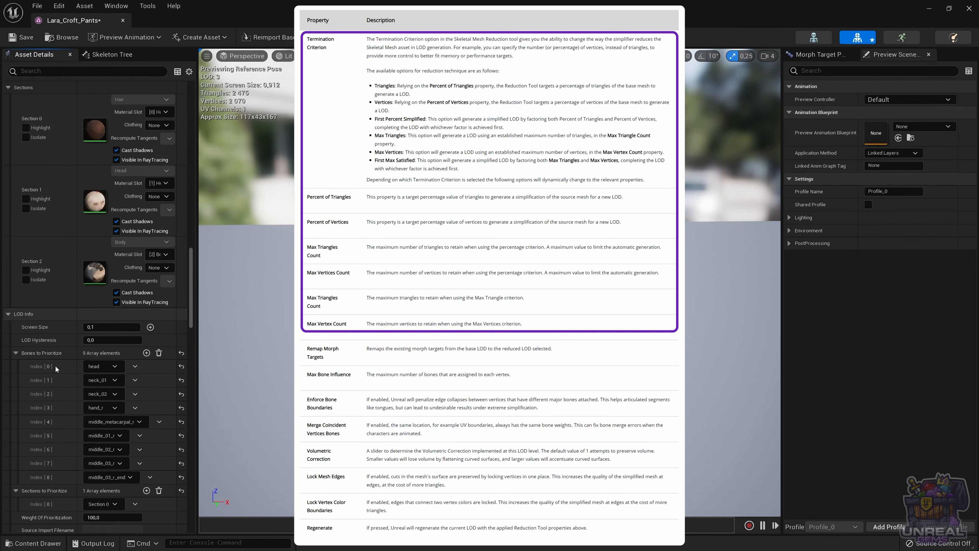
{"action": "scroll", "coordinate": [45, 367], "scroll_direction": "down", "scroll_amount": 10}
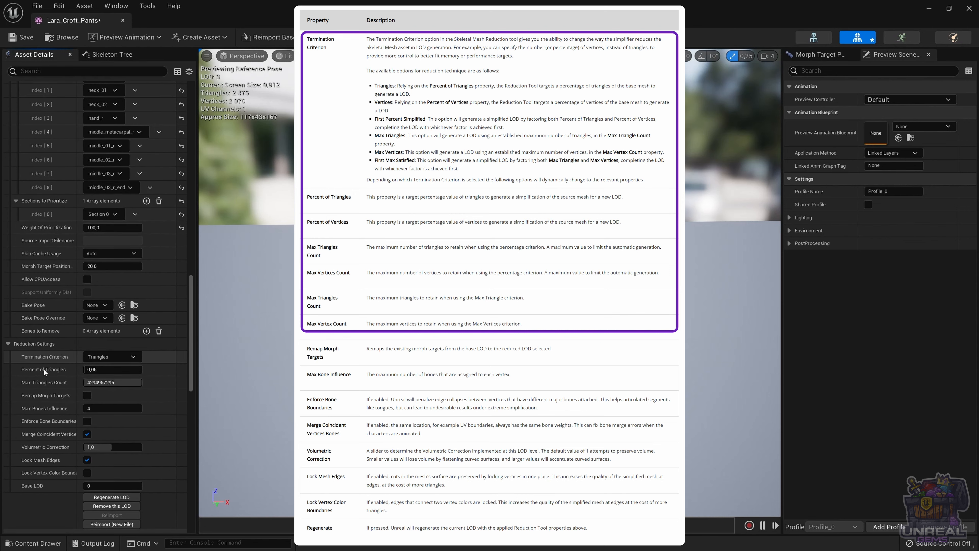
{"action": "scroll", "coordinate": [43, 372], "scroll_direction": "down", "scroll_amount": 5}
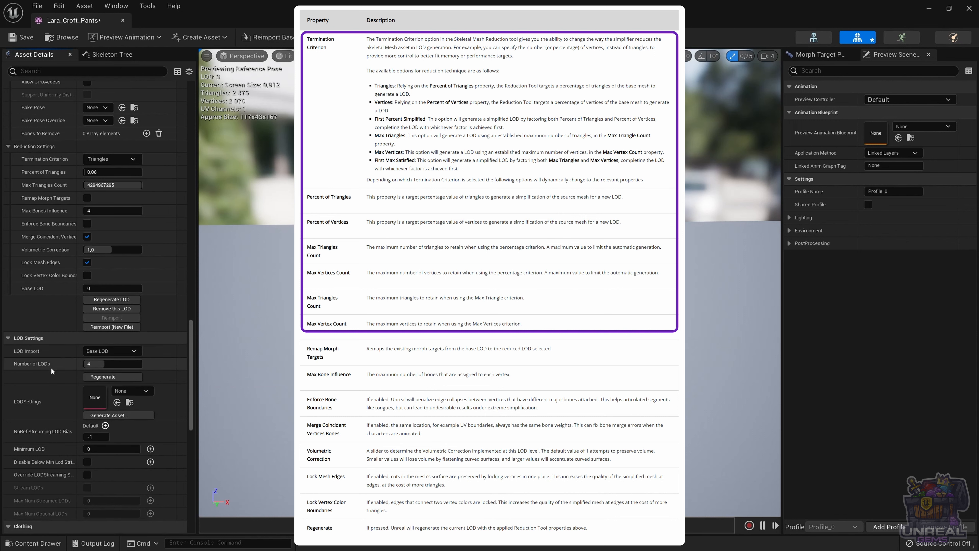
{"action": "scroll", "coordinate": [50, 367], "scroll_direction": "up", "scroll_amount": 15}
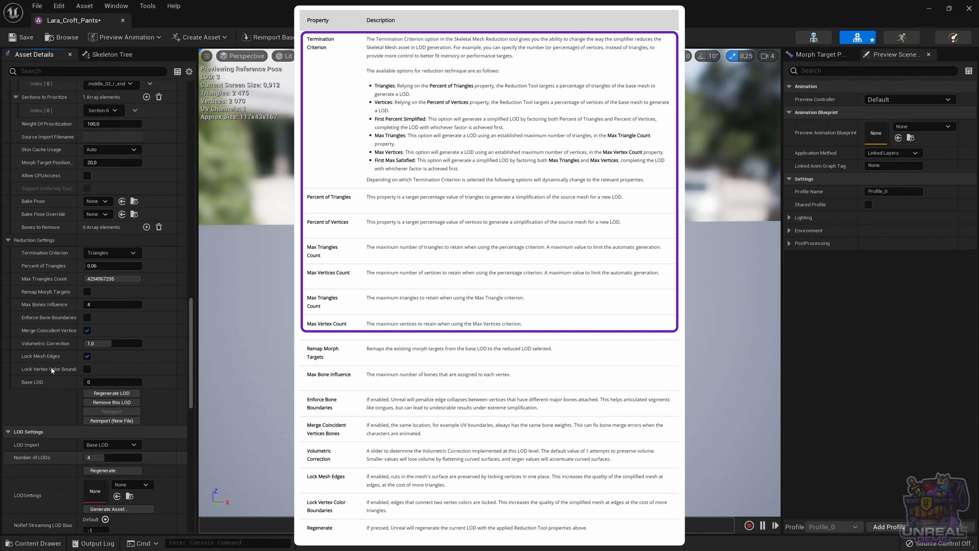
{"action": "scroll", "coordinate": [55, 371], "scroll_direction": "up", "scroll_amount": 2}
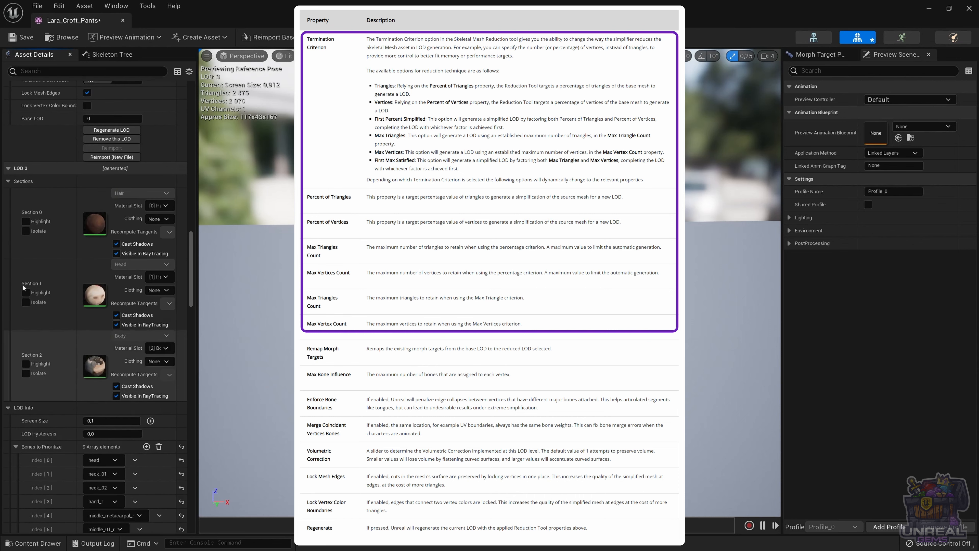
- Collapse the Sections and LOD Info groups of LOD 3, leaving its Reduction Settings expanded
{"action": "left_click", "coordinate": [8, 181]}
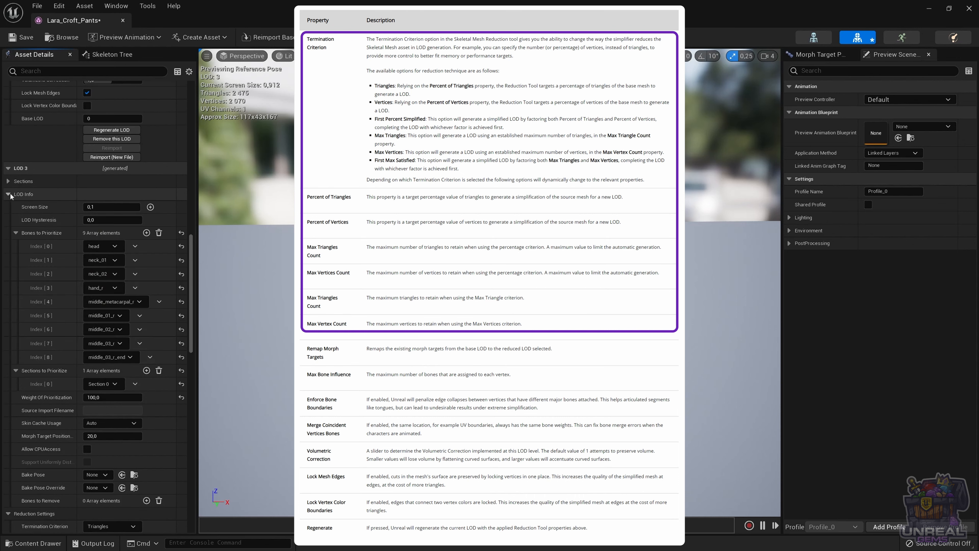
{"action": "left_click", "coordinate": [9, 194]}
{"action": "scroll", "coordinate": [62, 256], "scroll_direction": "up", "scroll_amount": 15}
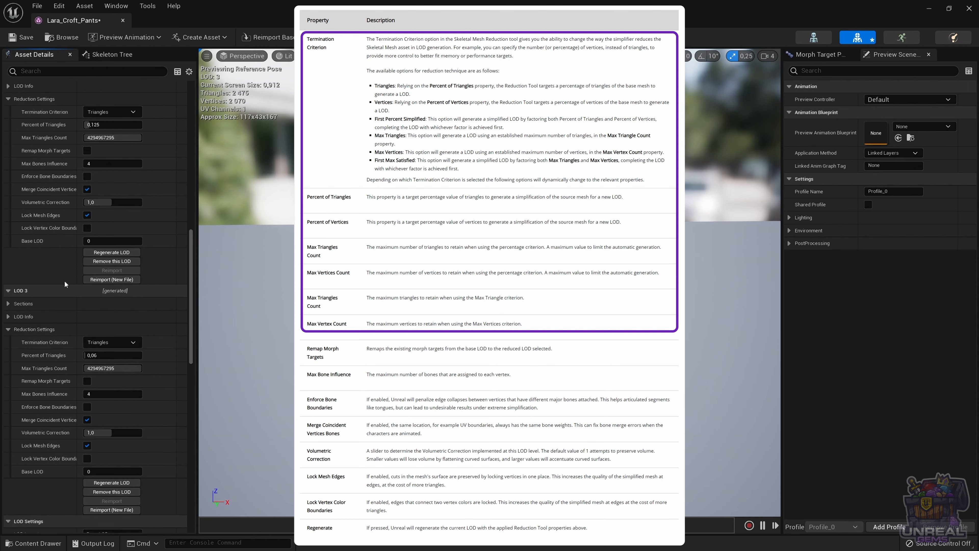
- Expand LOD 0's Reduction Settings and review the available Termination Criterion options without changing the selection
{"action": "scroll", "coordinate": [61, 252], "scroll_direction": "up", "scroll_amount": 13}
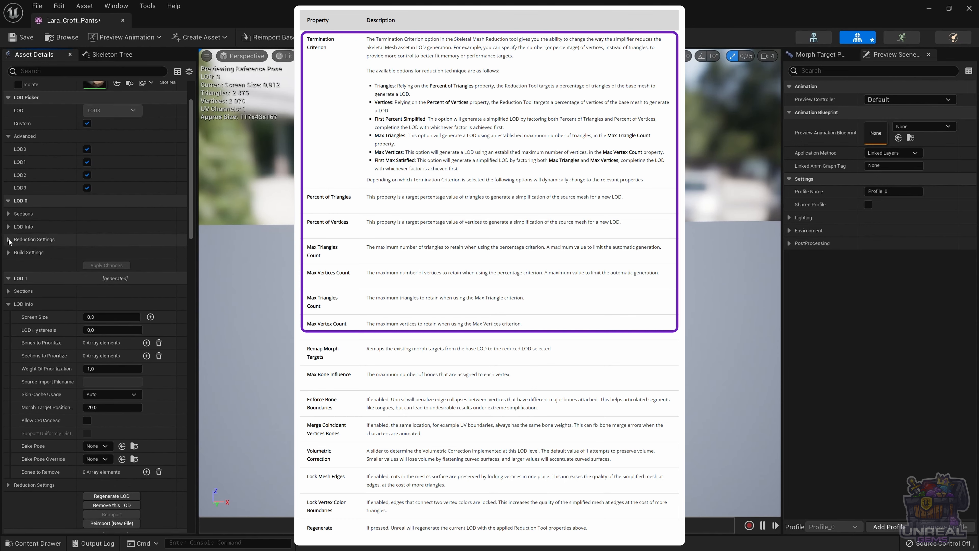
{"action": "left_click", "coordinate": [8, 240]}
{"action": "scroll", "coordinate": [42, 241], "scroll_direction": "down", "scroll_amount": 1}
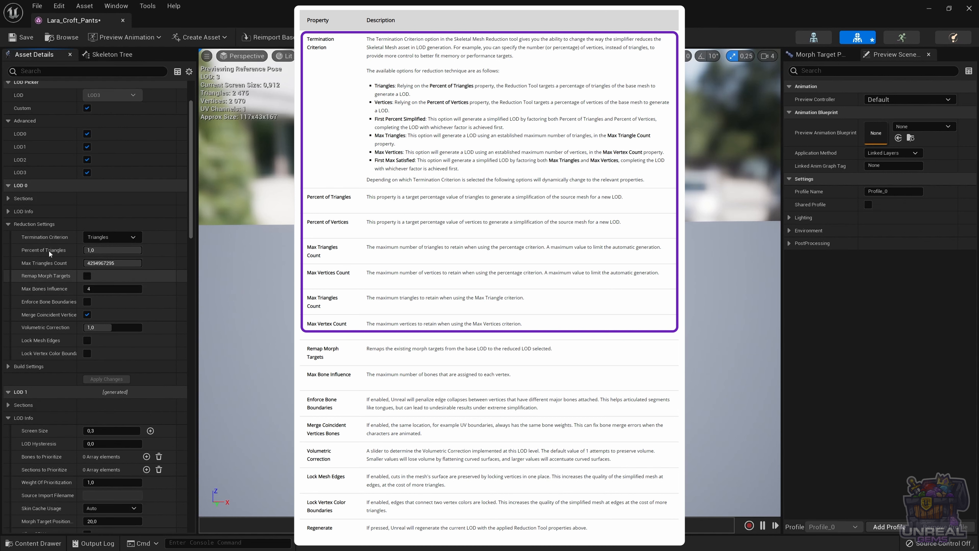
{"action": "left_click", "coordinate": [114, 238]}
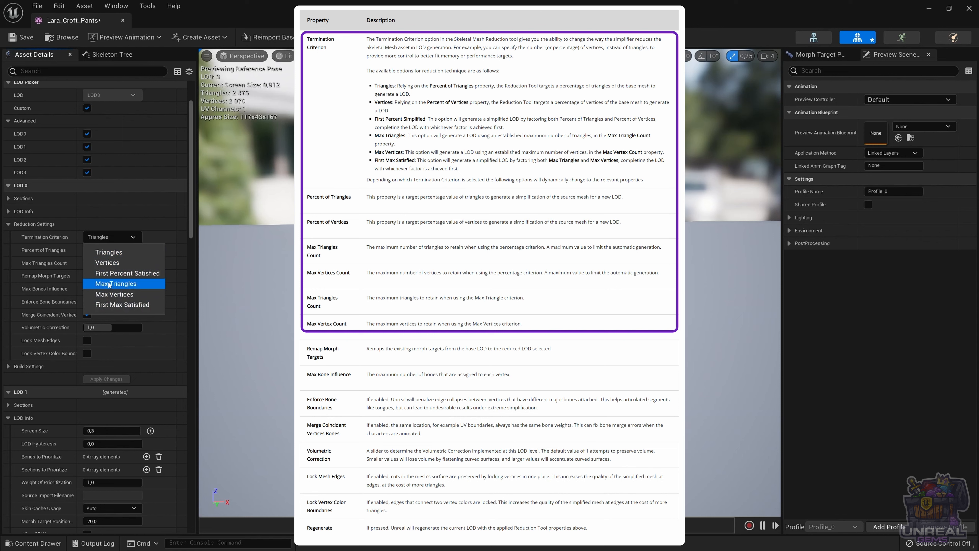
{"action": "left_click", "coordinate": [107, 235]}
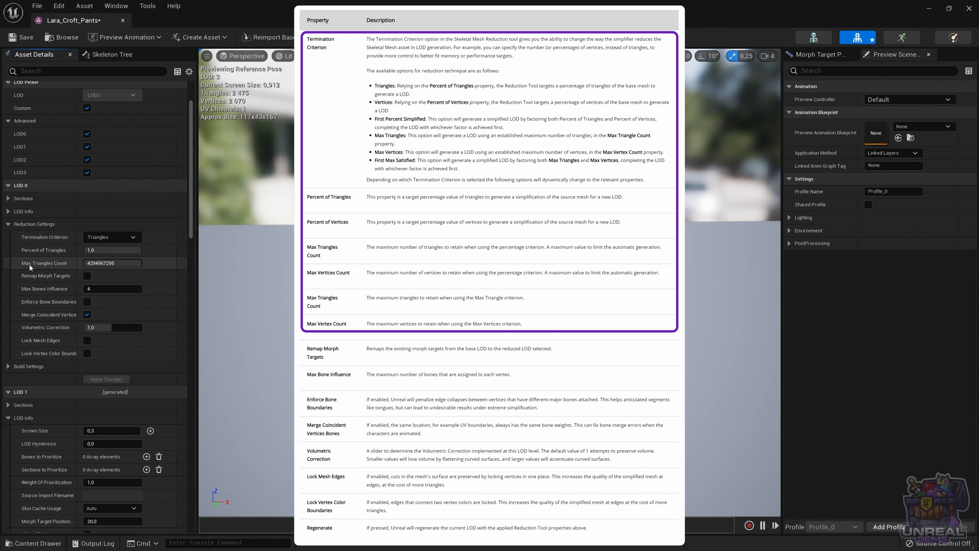
{"action": "left_click", "coordinate": [107, 237]}
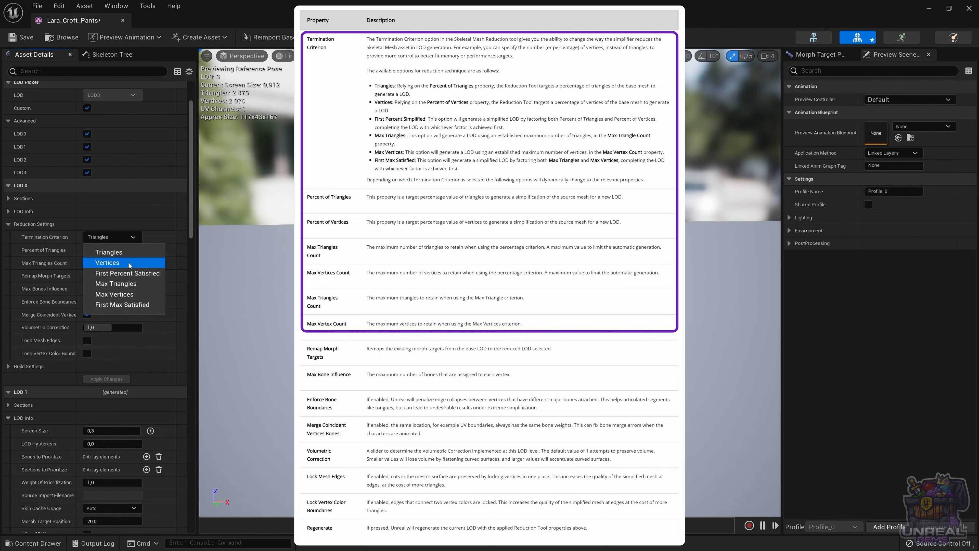
{"action": "left_click", "coordinate": [102, 239]}
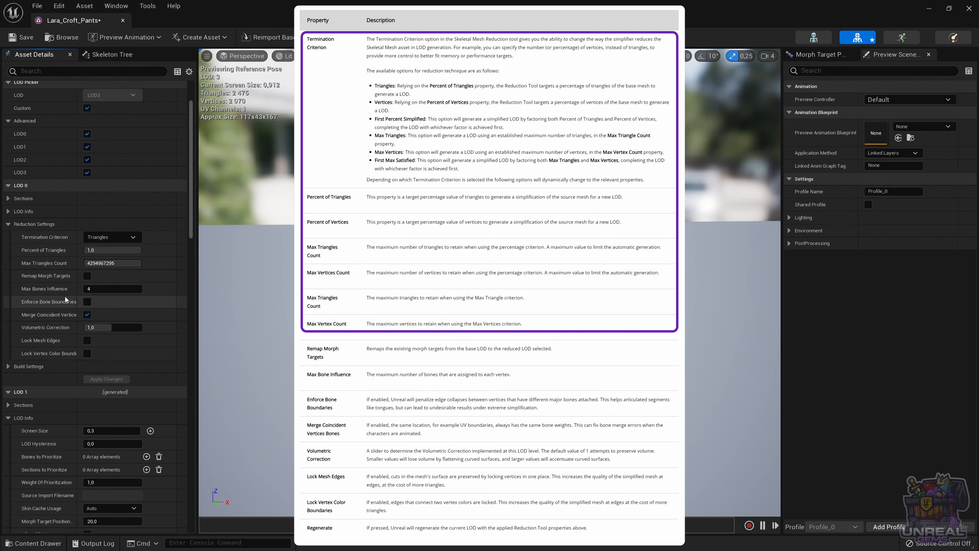
- Collapse LOD 1's LOD Info group and expand its Reduction Settings
{"action": "scroll", "coordinate": [64, 284], "scroll_direction": "down", "scroll_amount": 2}
{"action": "scroll", "coordinate": [64, 285], "scroll_direction": "down", "scroll_amount": 5}
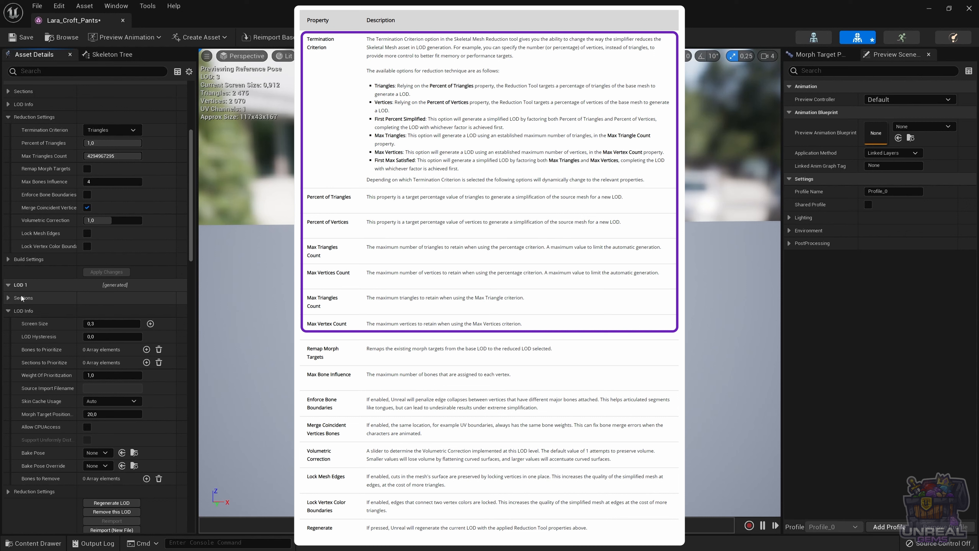
{"action": "left_click", "coordinate": [9, 311]}
{"action": "left_click", "coordinate": [15, 323]}
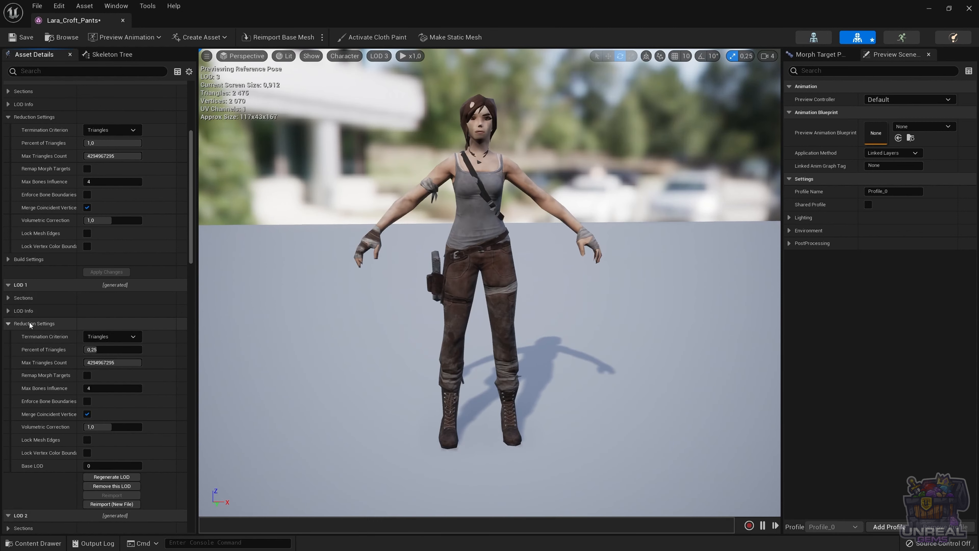
- Compare the Percent of Triangles and other reduction settings across LOD 0, LOD 1, LOD 2 and LOD 3
{"action": "scroll", "coordinate": [46, 313], "scroll_direction": "down", "scroll_amount": 6}
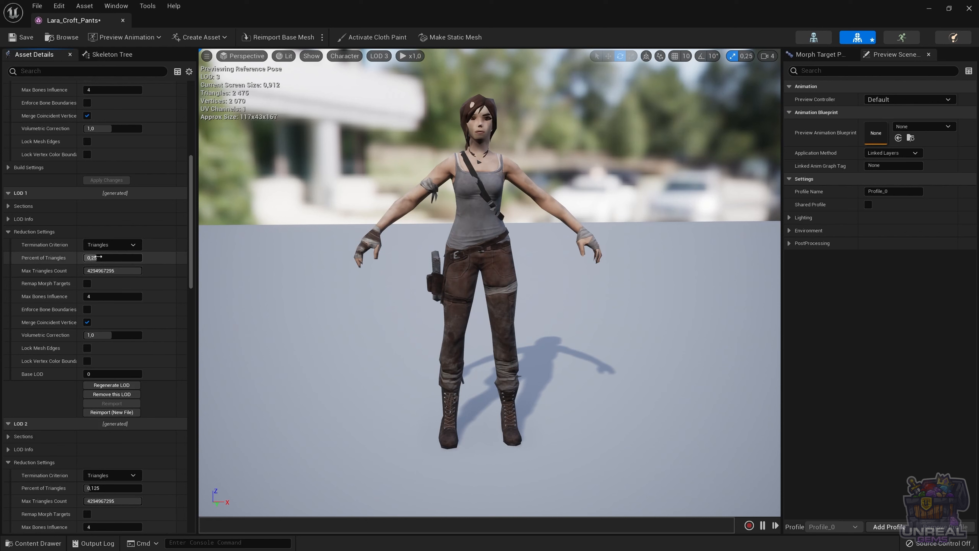
{"action": "scroll", "coordinate": [42, 280], "scroll_direction": "down", "scroll_amount": 5}
{"action": "scroll", "coordinate": [41, 287], "scroll_direction": "down", "scroll_amount": 4}
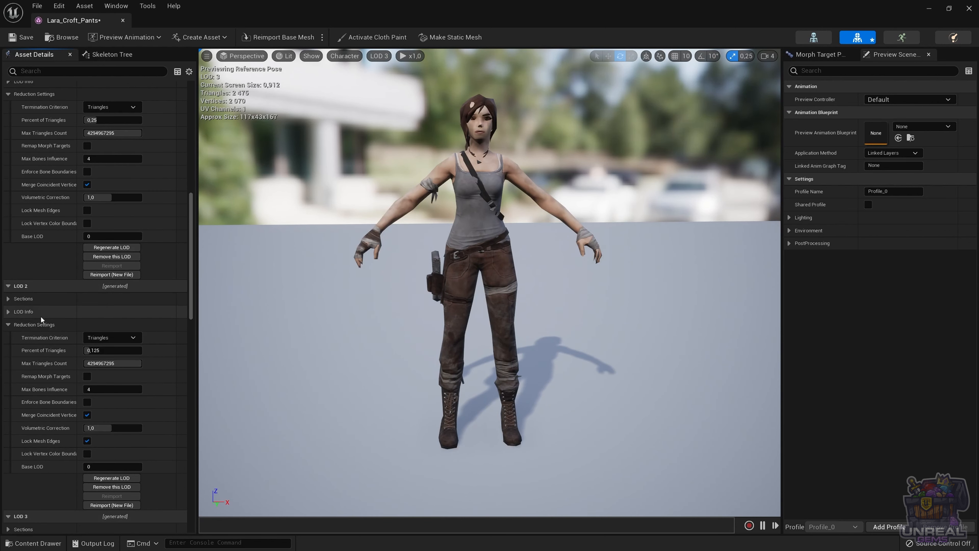
{"action": "scroll", "coordinate": [40, 315], "scroll_direction": "down", "scroll_amount": 7}
{"action": "scroll", "coordinate": [39, 315], "scroll_direction": "down", "scroll_amount": 10}
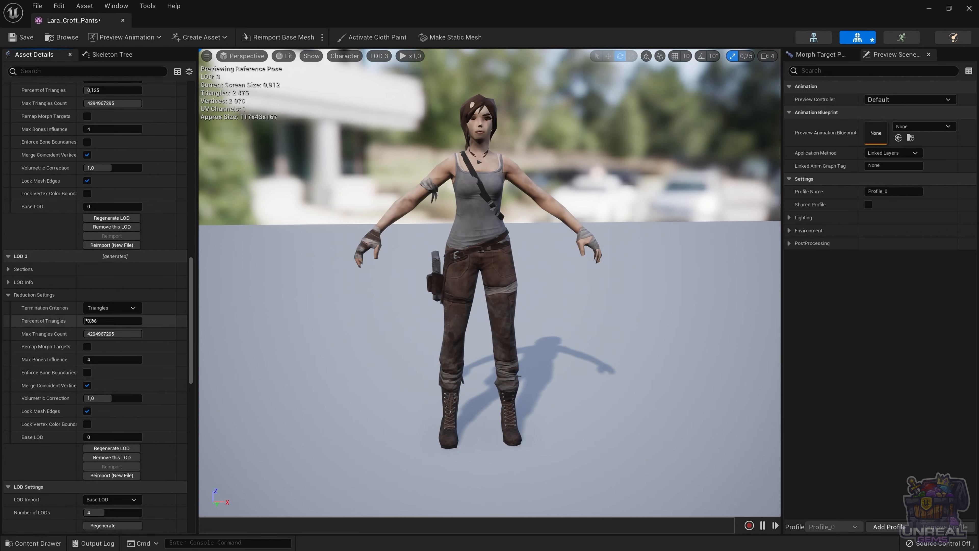
{"action": "scroll", "coordinate": [53, 307], "scroll_direction": "up", "scroll_amount": 20}
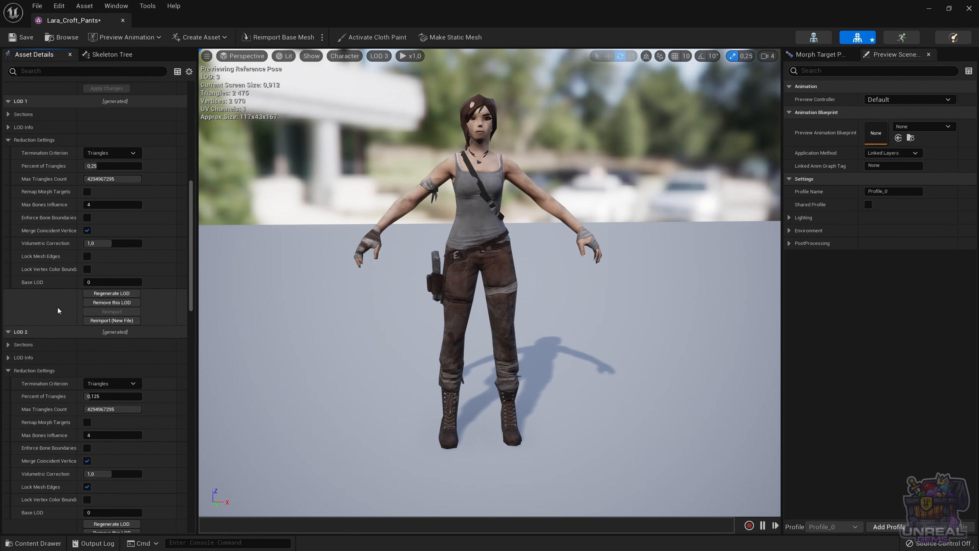
{"action": "scroll", "coordinate": [58, 307], "scroll_direction": "up", "scroll_amount": 7}
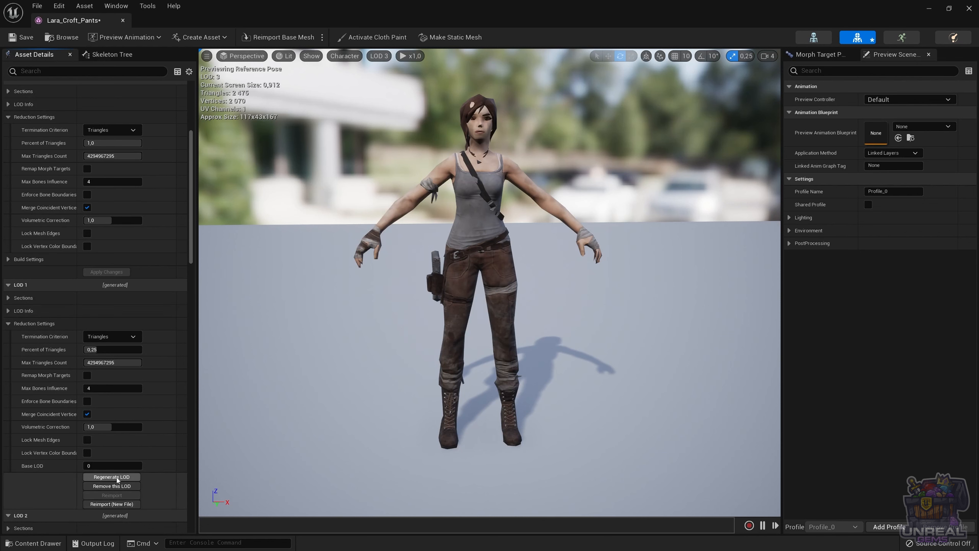
{"action": "scroll", "coordinate": [52, 391], "scroll_direction": "up", "scroll_amount": 3}
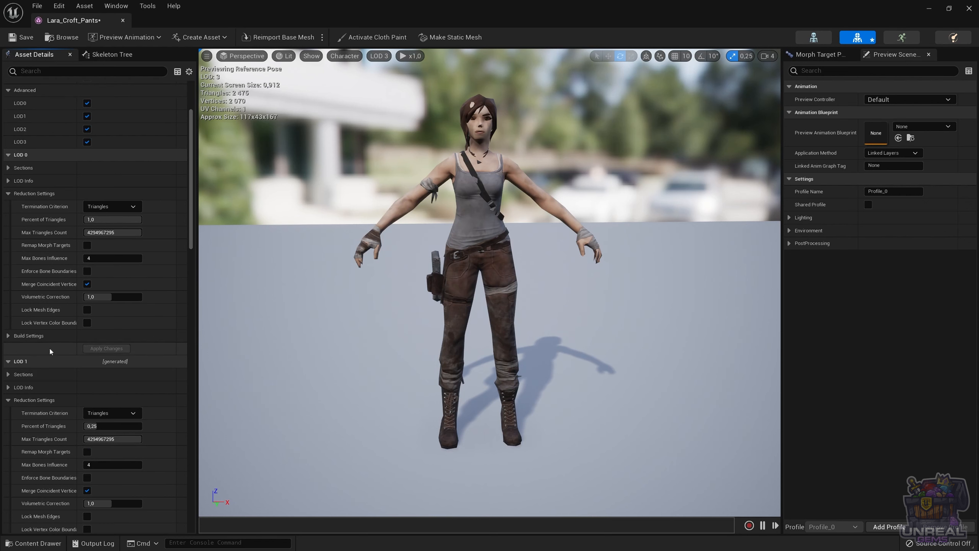
{"action": "scroll", "coordinate": [50, 339], "scroll_direction": "up", "scroll_amount": 1}
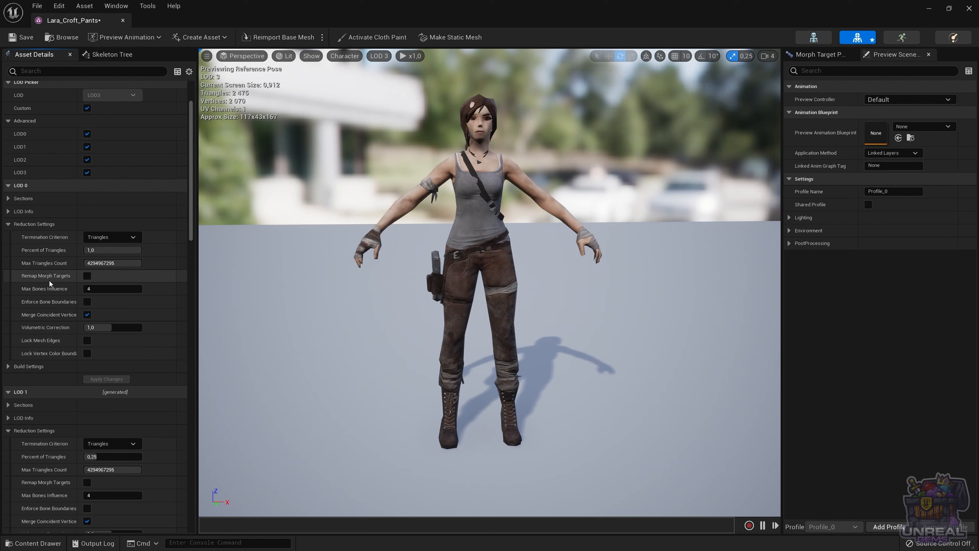
{"action": "scroll", "coordinate": [49, 281], "scroll_direction": "down", "scroll_amount": 5}
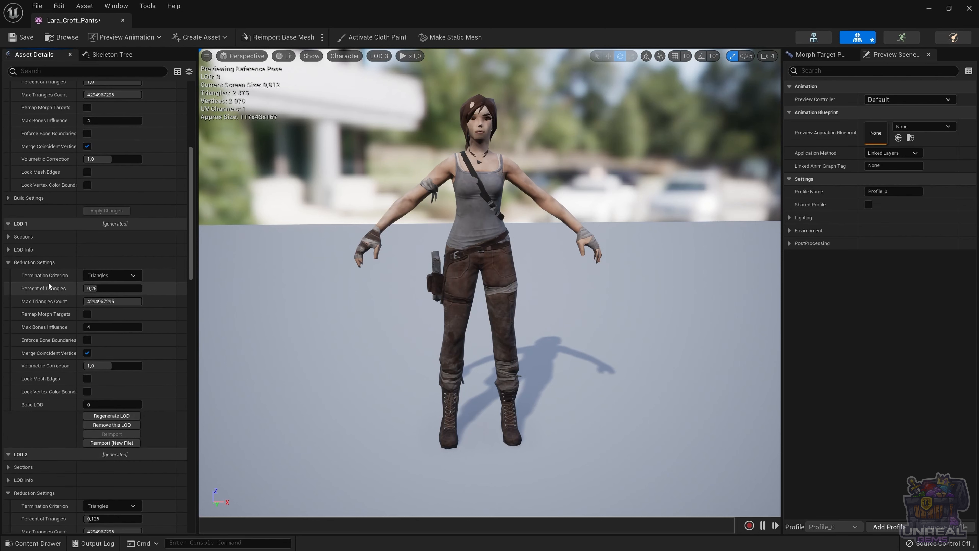
{"action": "scroll", "coordinate": [49, 286], "scroll_direction": "down", "scroll_amount": 2}
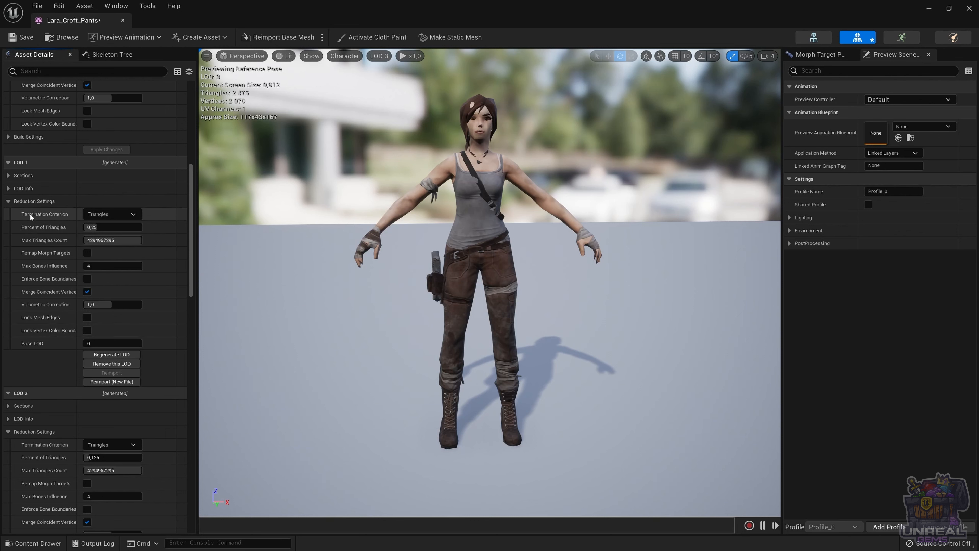
- Set LOD 3's Percent of Triangles to 0,1 and regenerate the LOD
{"action": "scroll", "coordinate": [48, 295], "scroll_direction": "down", "scroll_amount": 2}
{"action": "scroll", "coordinate": [49, 297], "scroll_direction": "down", "scroll_amount": 10}
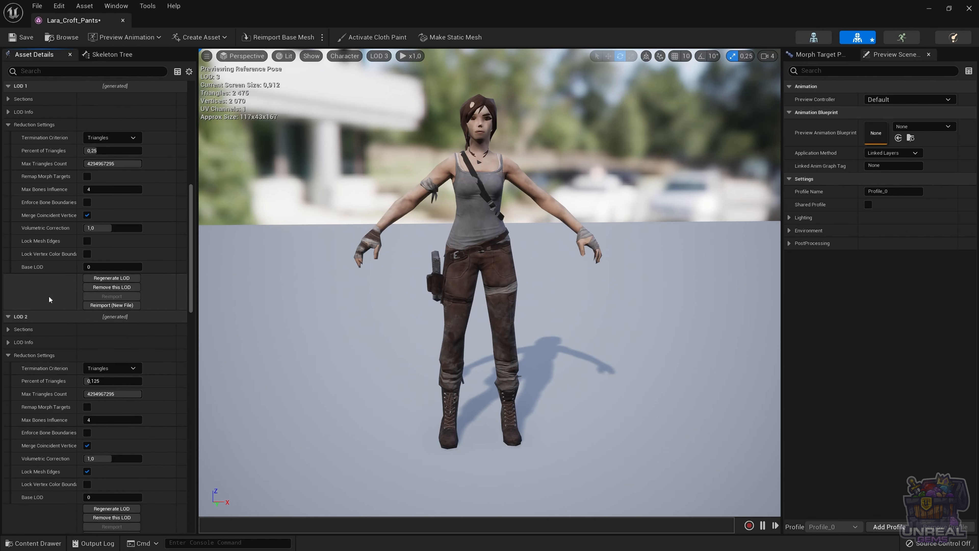
{"action": "scroll", "coordinate": [48, 309], "scroll_direction": "down", "scroll_amount": 5}
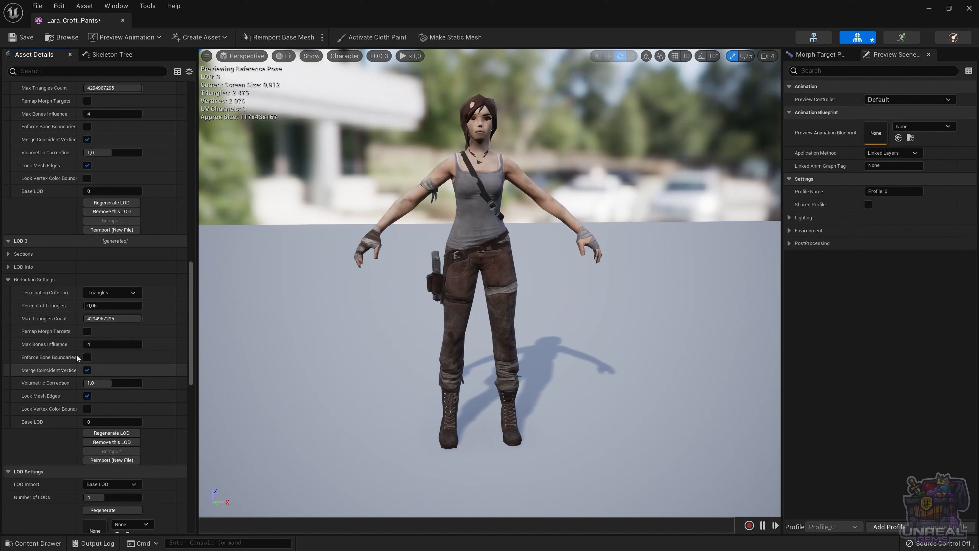
{"action": "left_click", "coordinate": [101, 305]}
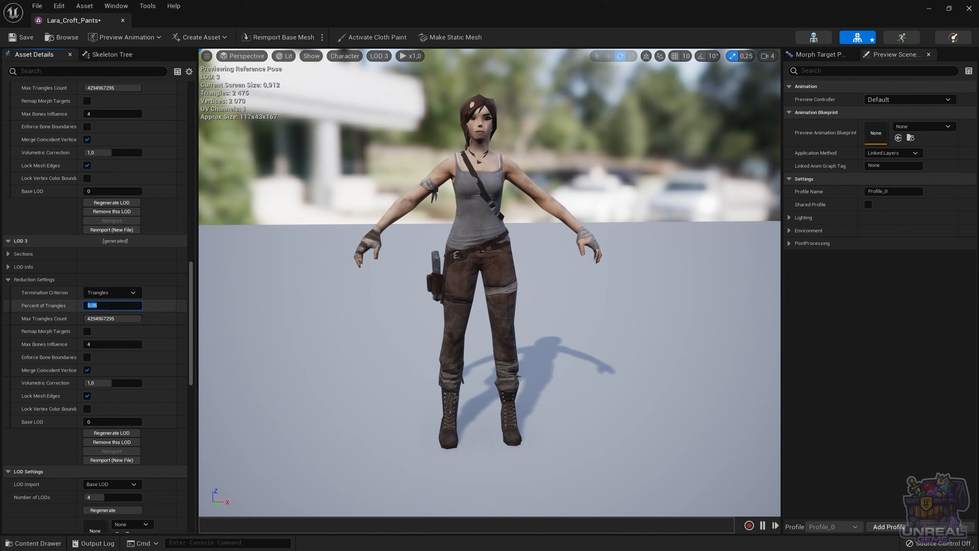
{"action": "type", "text": "1"}
{"action": "key", "text": "BackSpace"}
{"action": "type", "text": "0,1"}
{"action": "key", "text": "Return"}
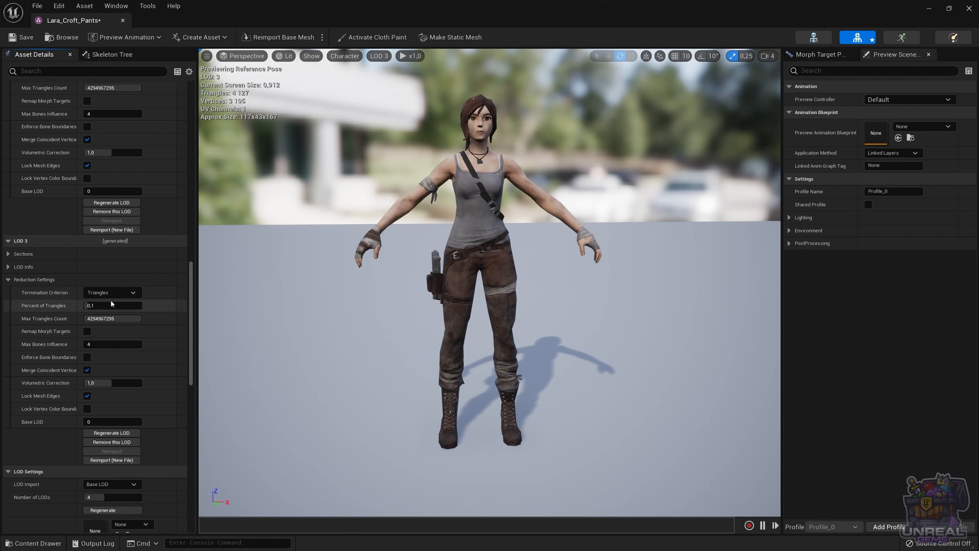
- Try the Vertices, Max Triangles, First Percent Satisfied and First Max Satisfied termination criteria for LOD 3, and return it to Triangles
{"action": "left_click", "coordinate": [100, 292]}
{"action": "left_click", "coordinate": [120, 317]}
{"action": "left_click", "coordinate": [121, 289]}
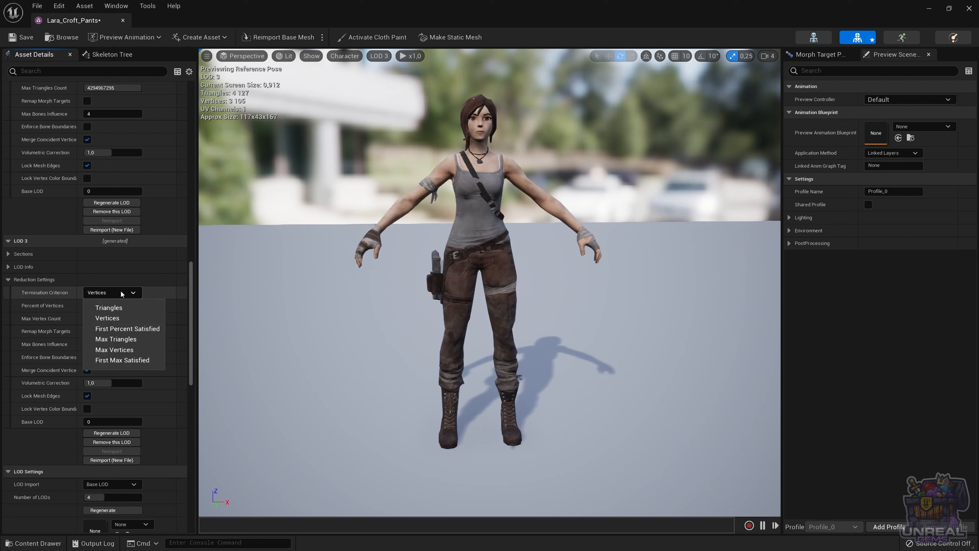
{"action": "left_click", "coordinate": [117, 339]}
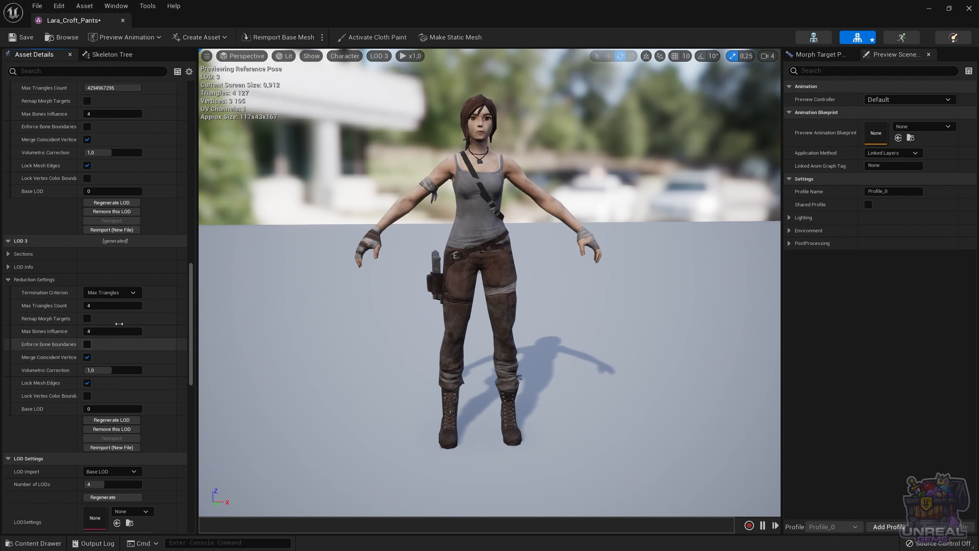
{"action": "left_click", "coordinate": [111, 292]}
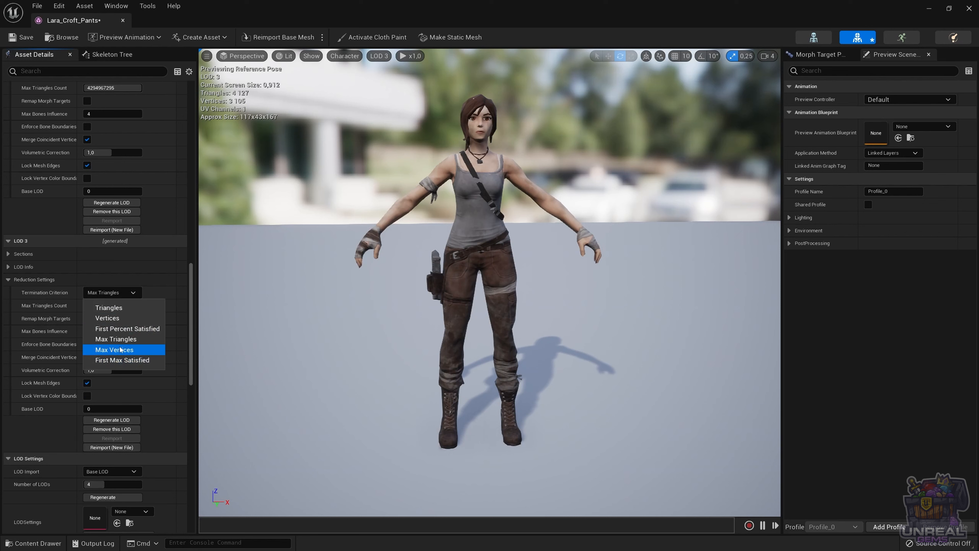
{"action": "left_click", "coordinate": [124, 328]}
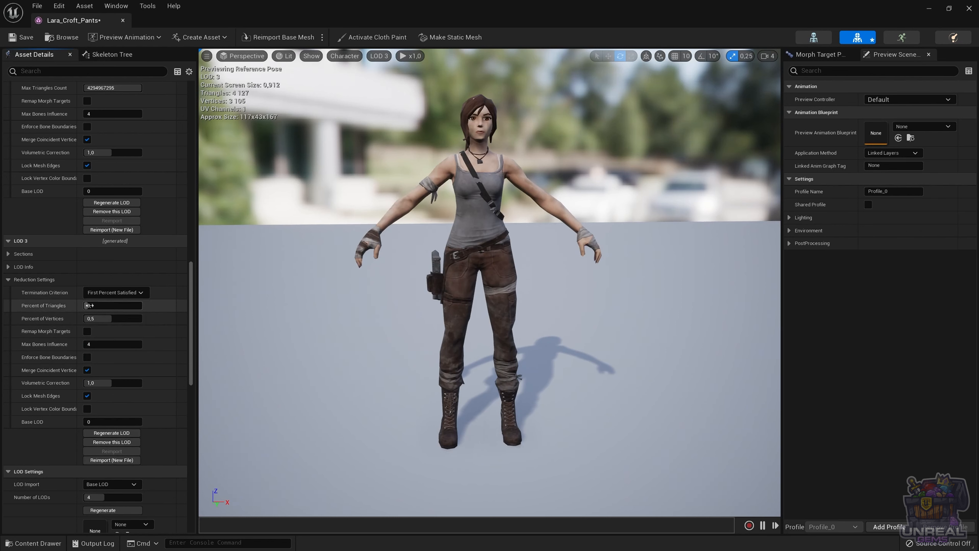
{"action": "left_click", "coordinate": [104, 295]}
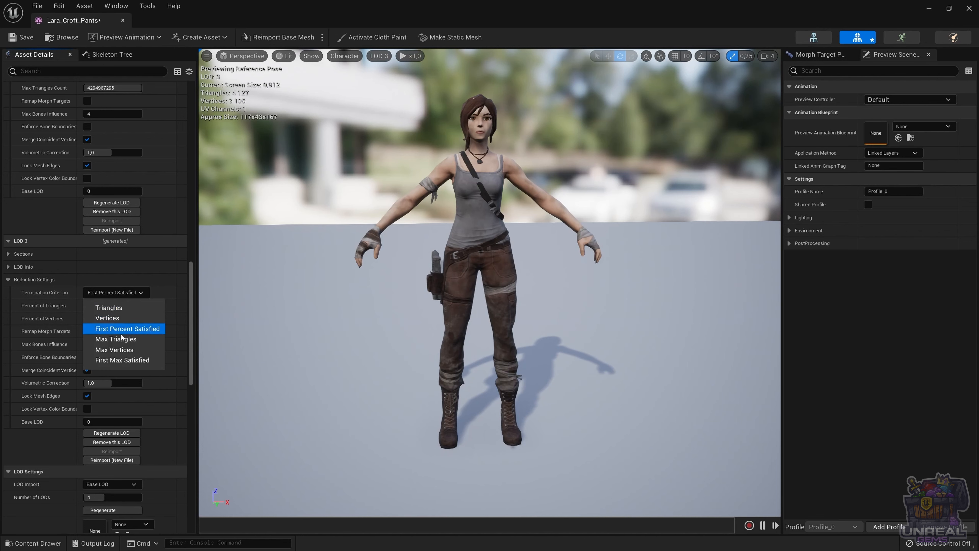
{"action": "left_click", "coordinate": [118, 360]}
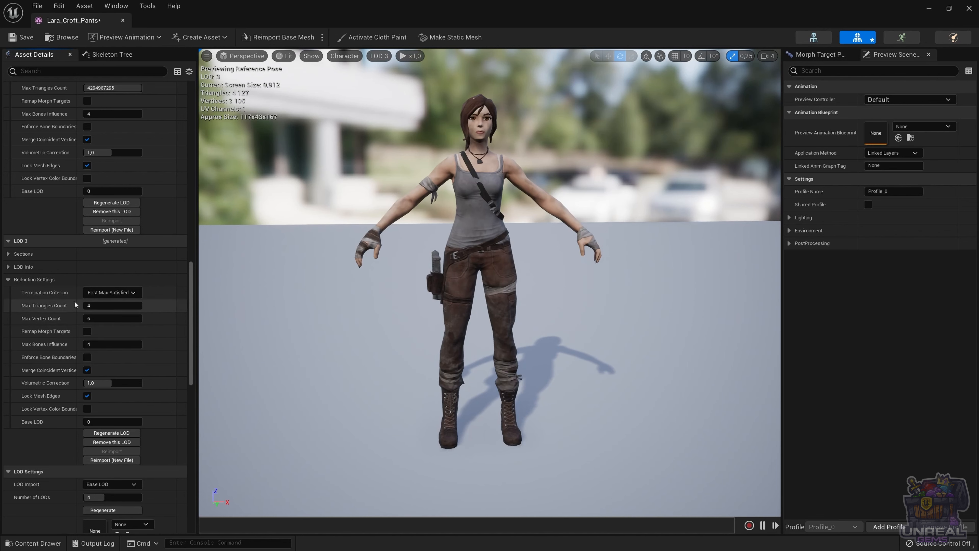
{"action": "left_click", "coordinate": [111, 292]}
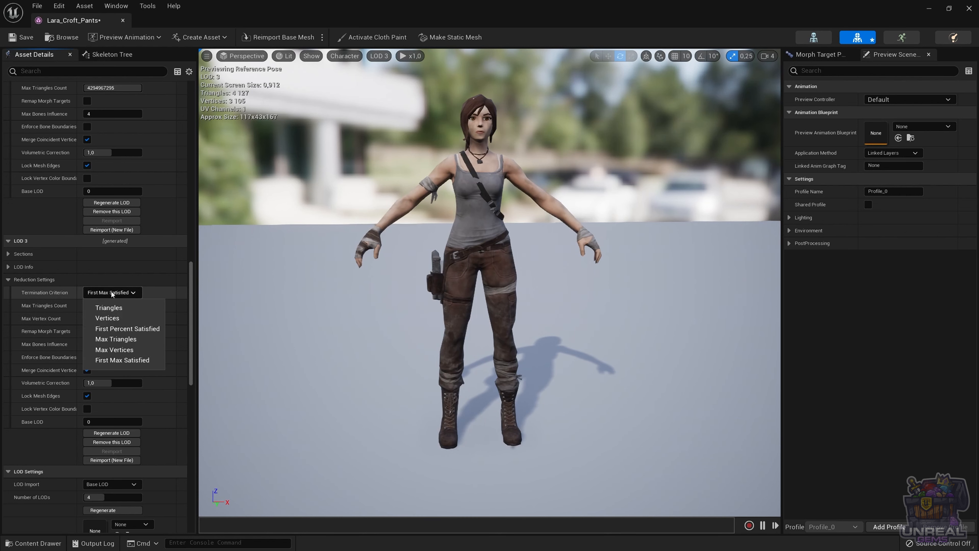
{"action": "left_click", "coordinate": [122, 310]}
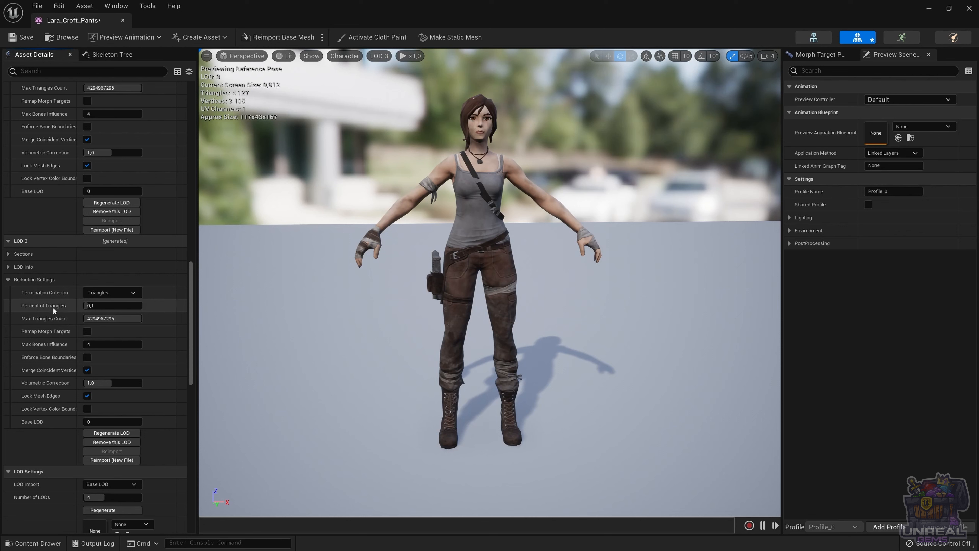
- Switch LOD 3's Termination Criterion to Vertices to view its percentage option, and restore Triangles
{"action": "mouse_move", "coordinate": [53, 307]}
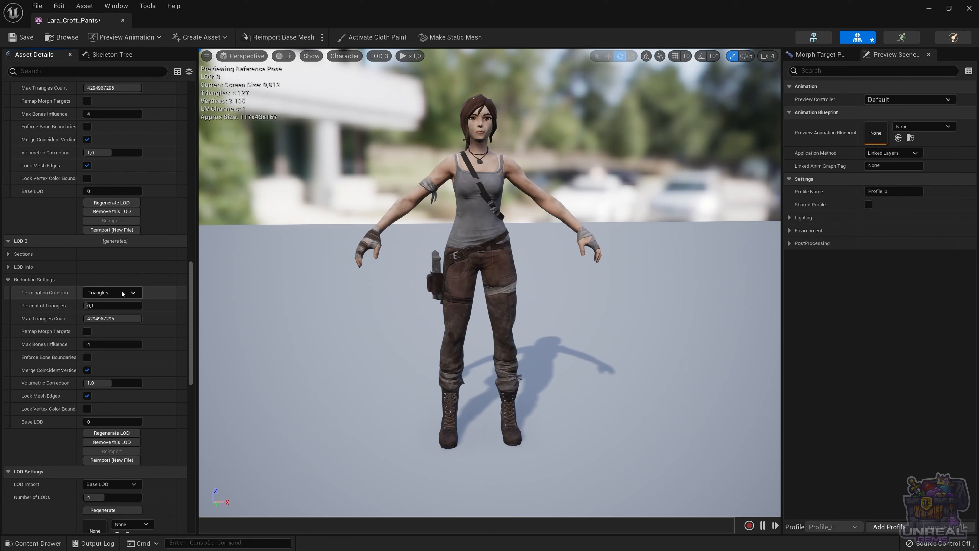
{"action": "left_click", "coordinate": [96, 294]}
{"action": "left_click", "coordinate": [116, 319]}
{"action": "left_click", "coordinate": [102, 295]}
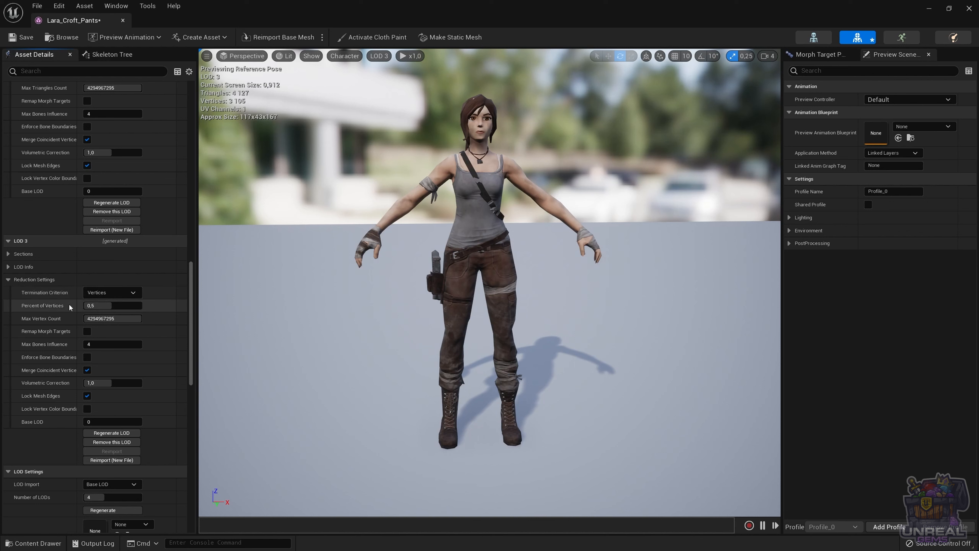
{"action": "left_click", "coordinate": [103, 294]}
{"action": "left_click", "coordinate": [105, 293]}
{"action": "left_click", "coordinate": [109, 309]}
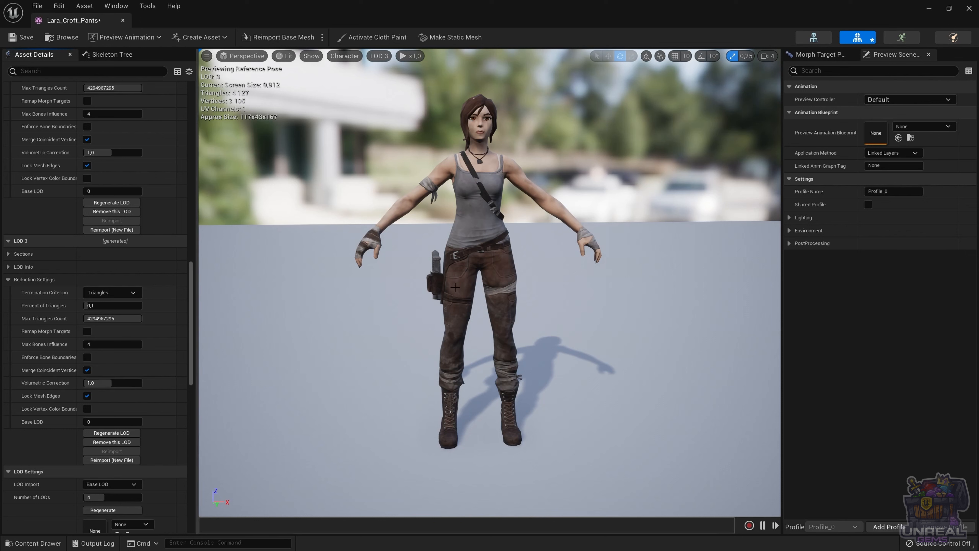
- Try a Volumetric Correction of 0 for LOD 3 and regenerate the LOD
{"action": "left_click", "coordinate": [111, 383]}
{"action": "type", "text": "0"}
{"action": "key", "text": "Return"}
{"action": "left_click", "coordinate": [121, 433]}
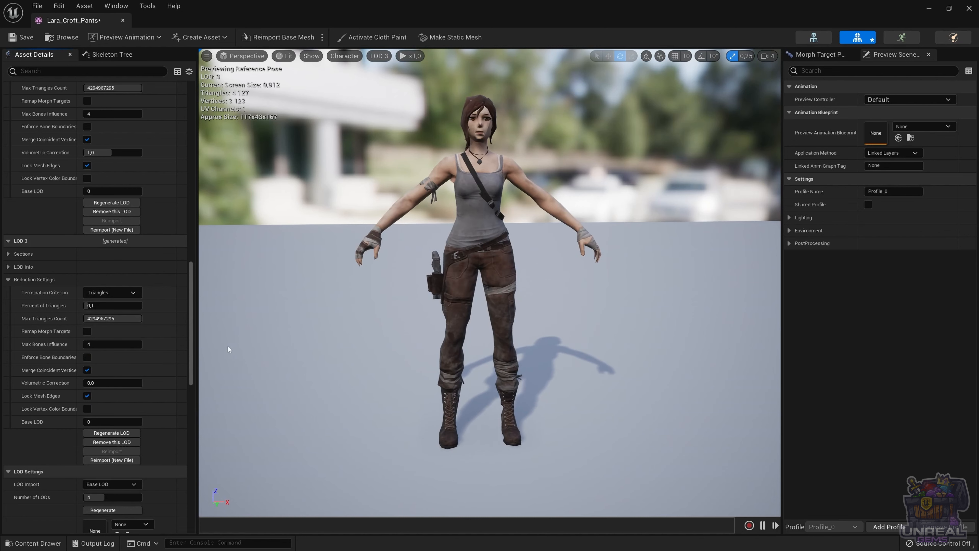
- Set LOD 3's Volumetric Correction to 2,0 and regenerate the LOD
{"action": "left_click", "coordinate": [106, 383]}
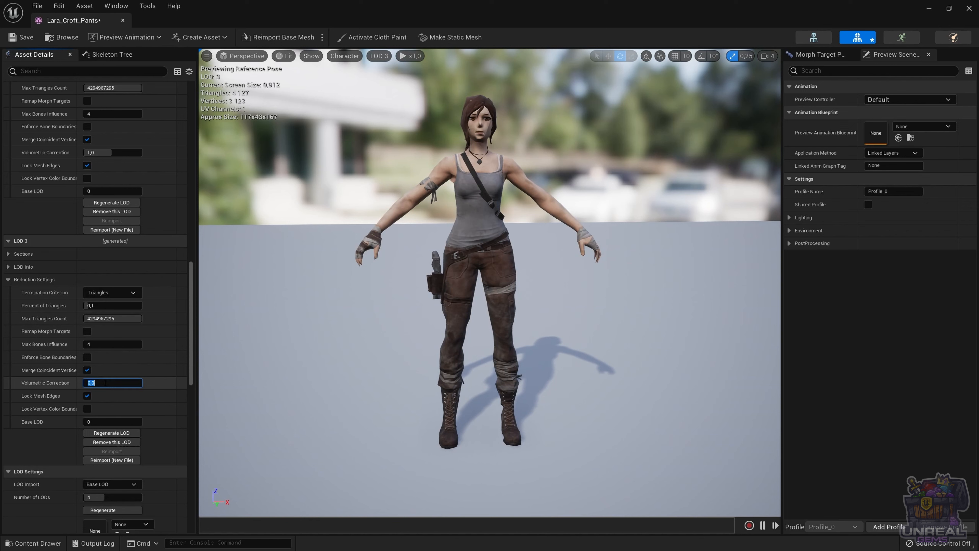
{"action": "type", "text": "2,0"}
{"action": "key", "text": "Return"}
{"action": "left_click", "coordinate": [124, 435]}
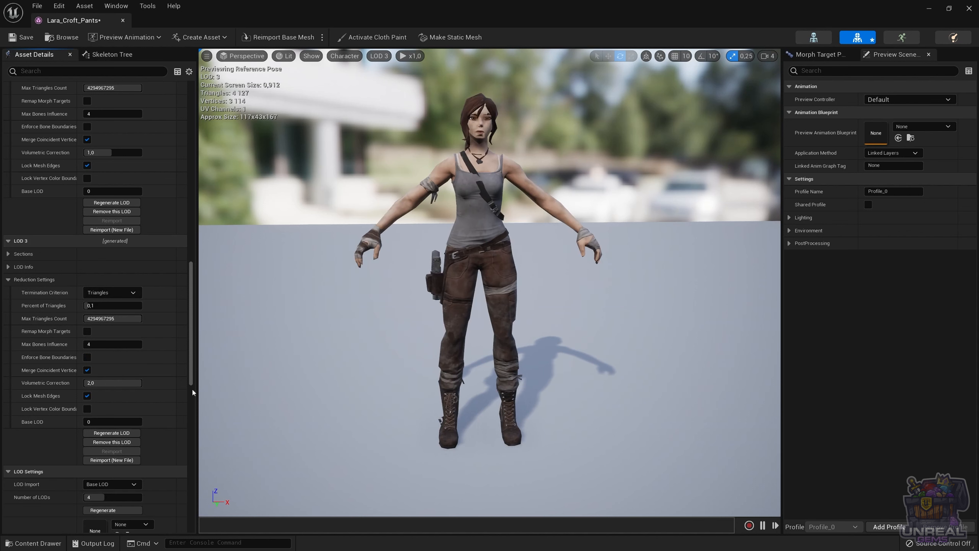
- Set LOD 3's Volumetric Correction to 1,0 and regenerate the LOD
{"action": "left_click", "coordinate": [116, 383]}
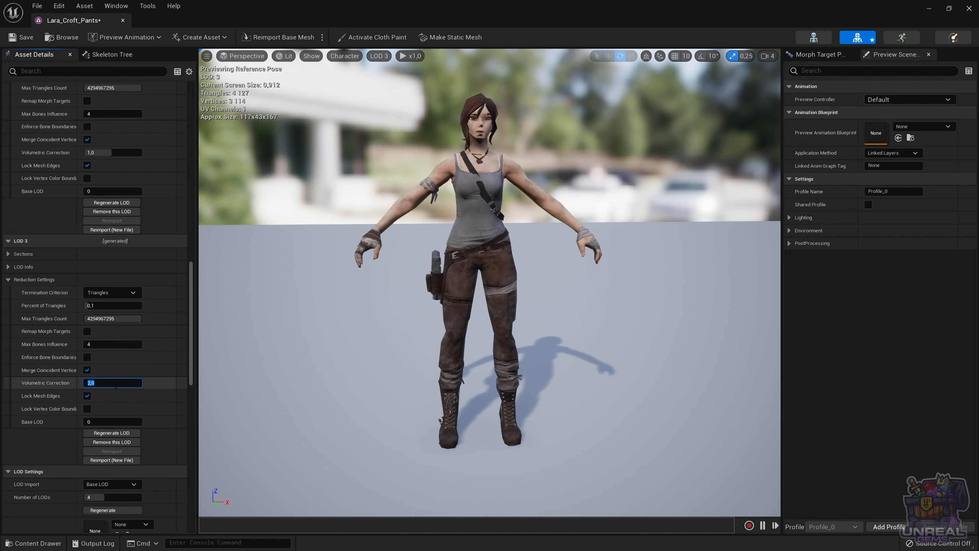
{"action": "type", "text": "1,0"}
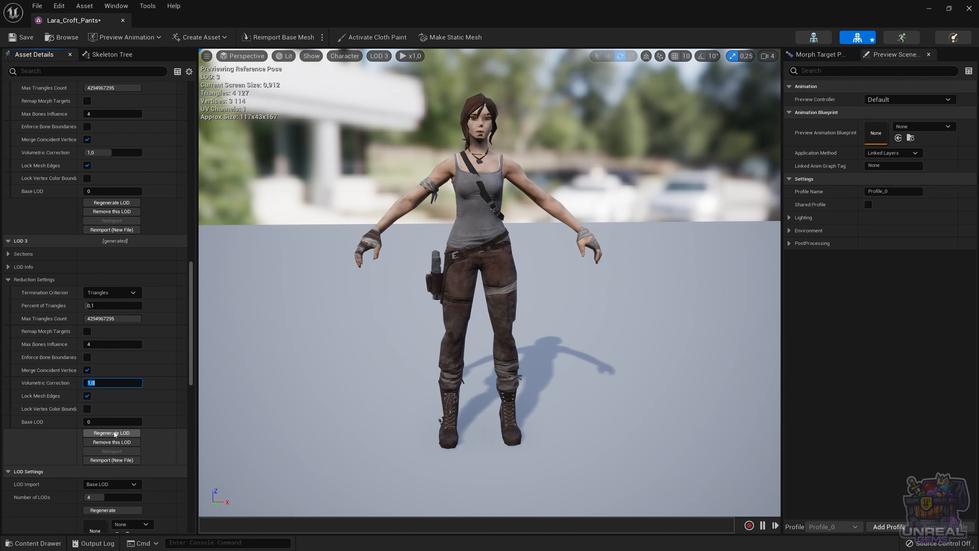
{"action": "left_click", "coordinate": [114, 432]}
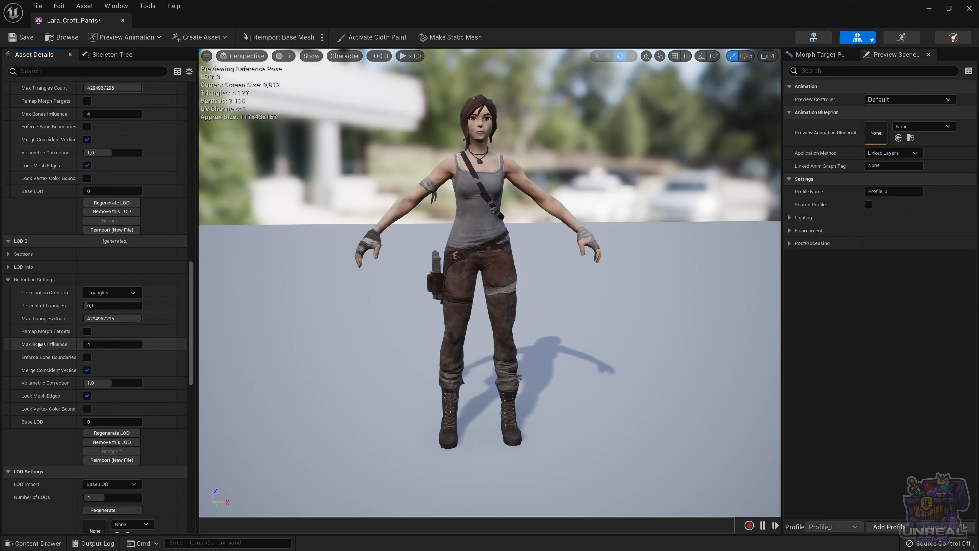
- Add the bone lowerarm_twist_01_l to LOD 3's Bones to Remove and regenerate the LOD
{"action": "left_click", "coordinate": [8, 267]}
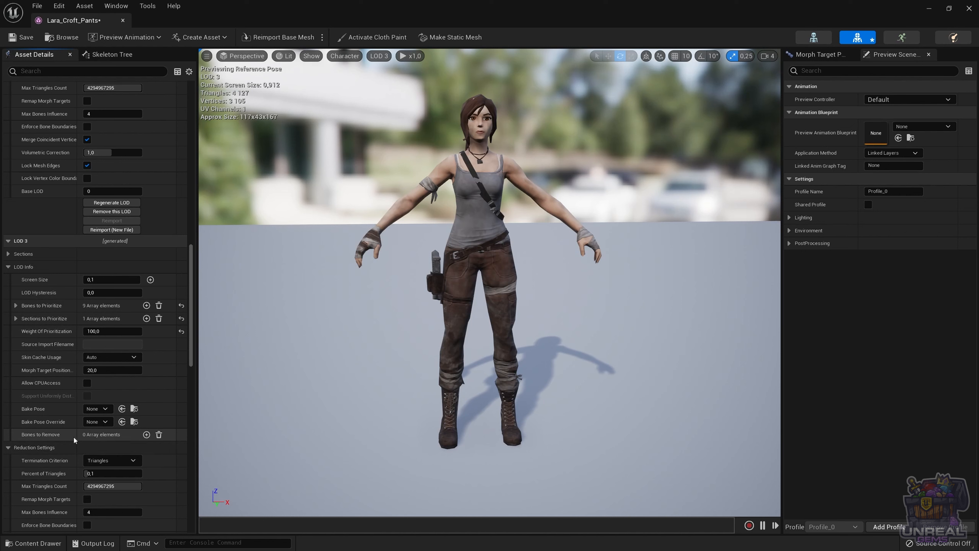
{"action": "left_click", "coordinate": [146, 434]}
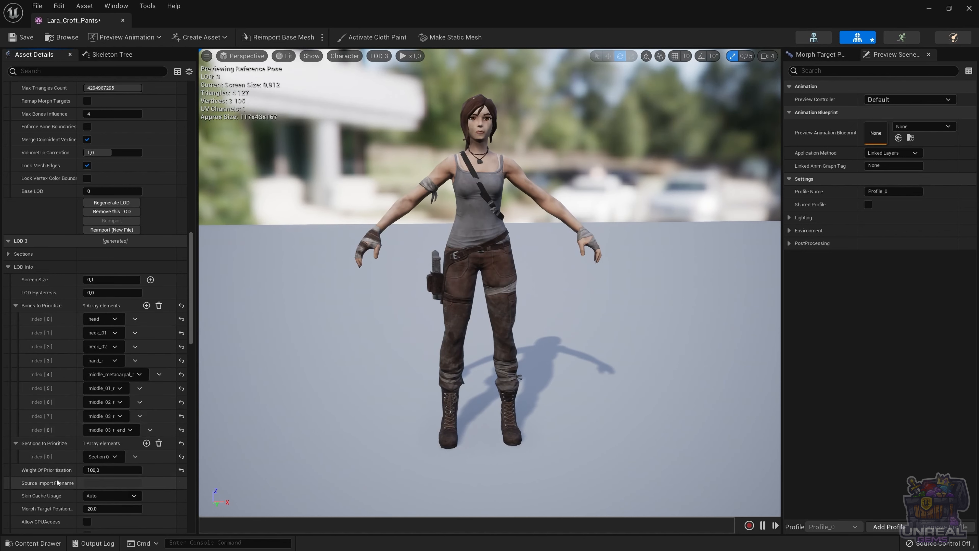
{"action": "scroll", "coordinate": [39, 451], "scroll_direction": "down", "scroll_amount": 5}
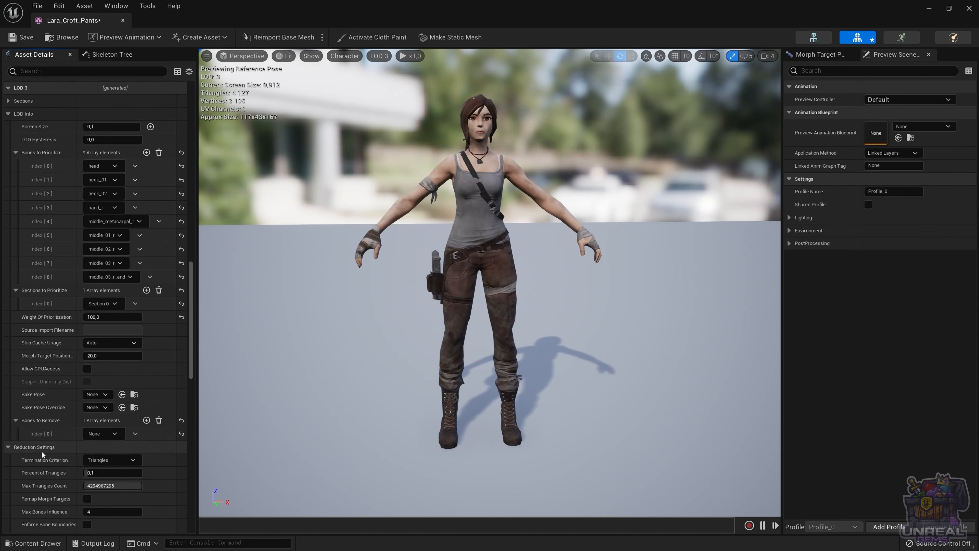
{"action": "left_click", "coordinate": [107, 432]}
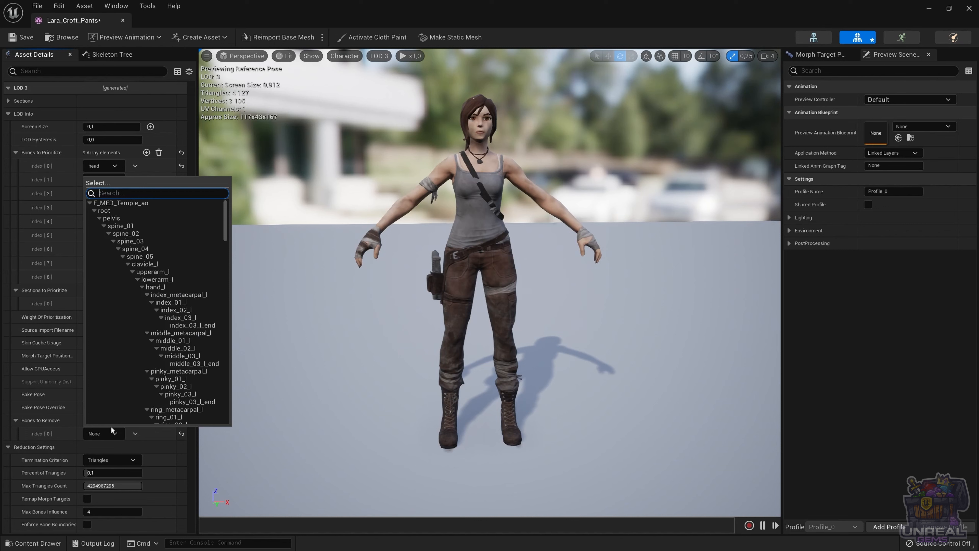
{"action": "type", "text": "twis"}
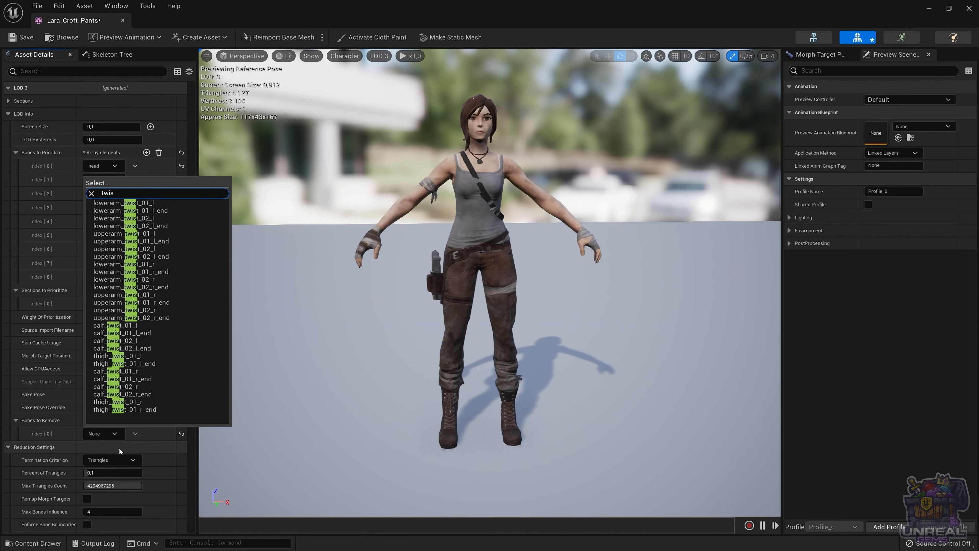
{"action": "left_click", "coordinate": [135, 205]}
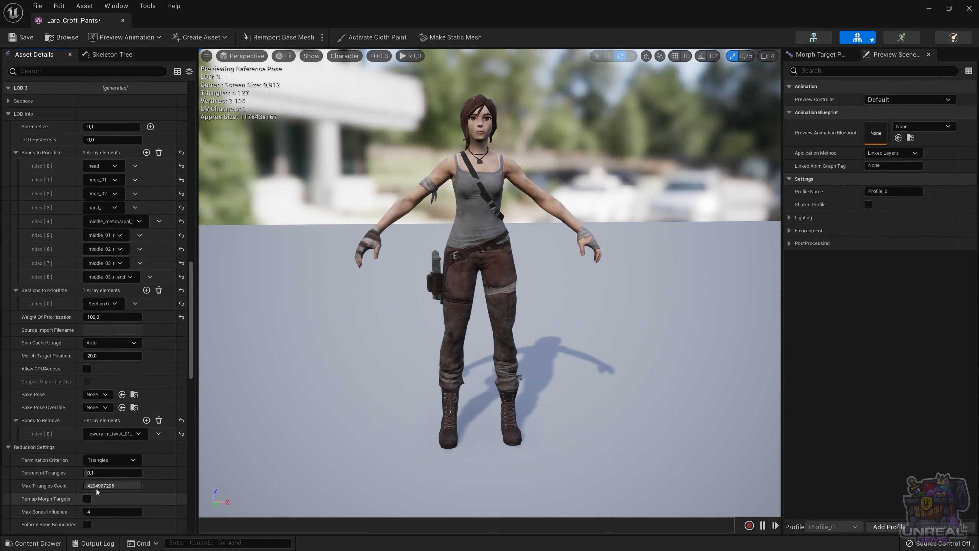
{"action": "scroll", "coordinate": [104, 465], "scroll_direction": "down", "scroll_amount": 5}
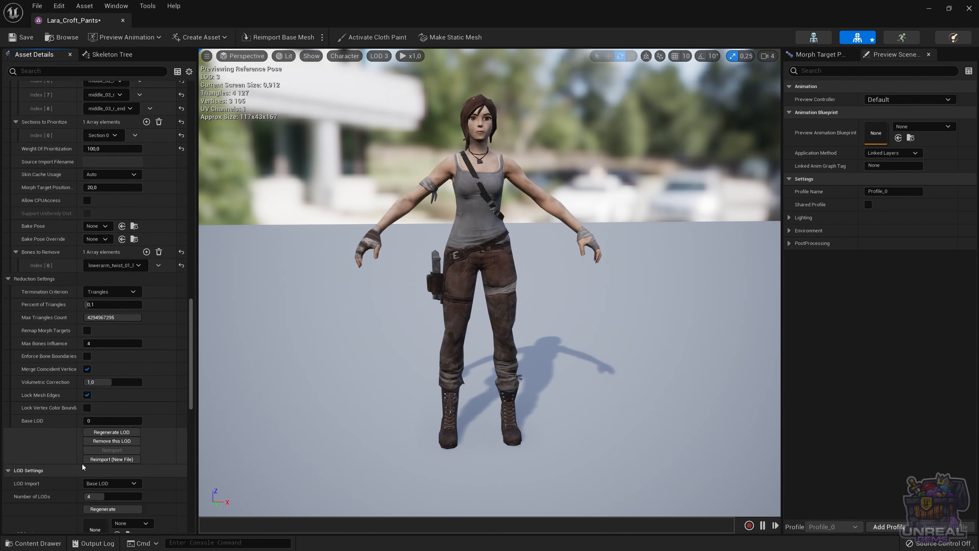
{"action": "left_click", "coordinate": [109, 434]}
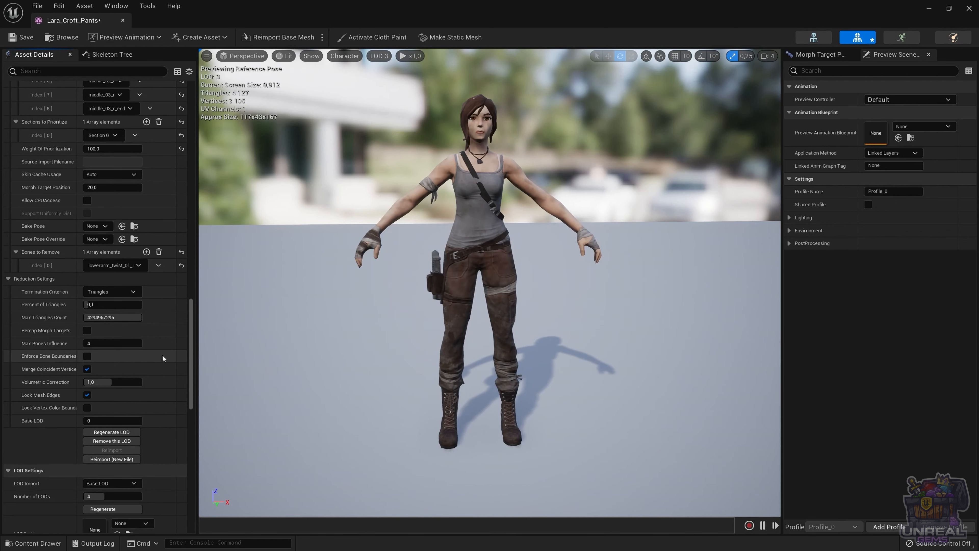
- Check how lowerarm_twist_01_l and its end bone are displayed in the skeleton hierarchy, and return to the asset details
{"action": "left_click", "coordinate": [126, 54]}
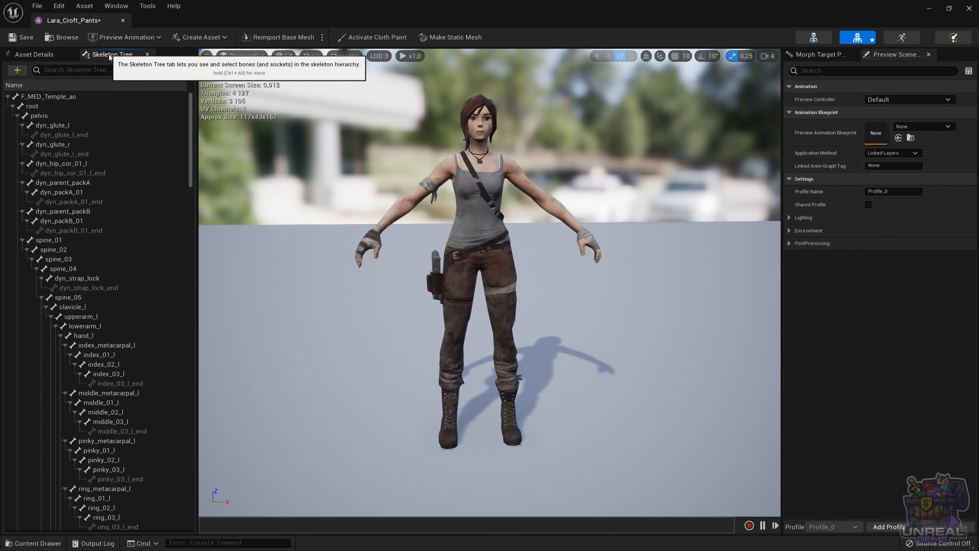
{"action": "left_click_drag", "start_coordinate": [190, 137], "coordinate": [200, 184]}
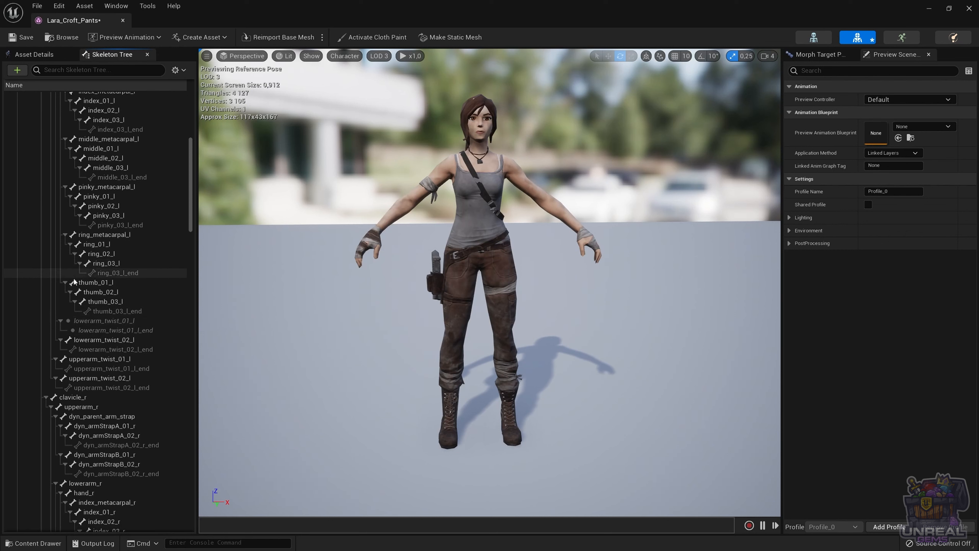
{"action": "mouse_move", "coordinate": [94, 318]}
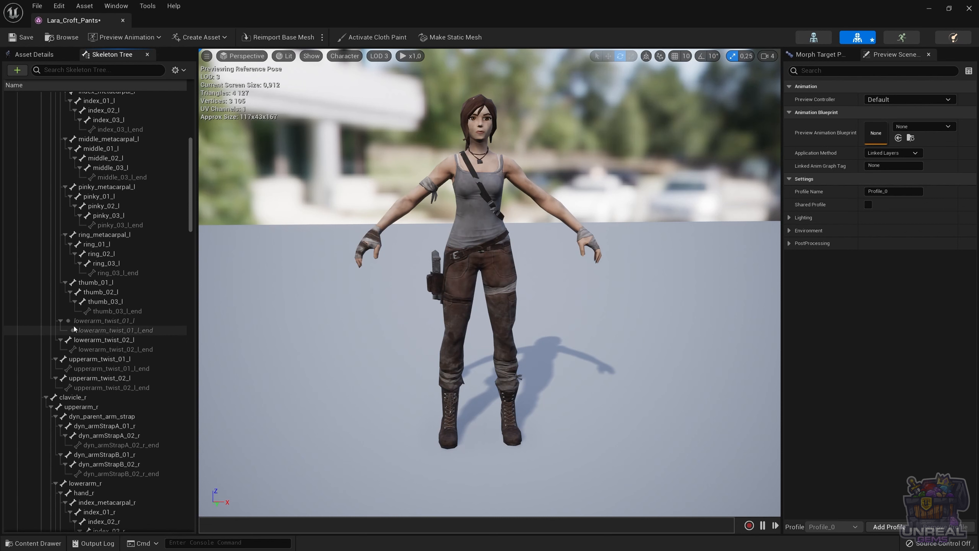
{"action": "left_click", "coordinate": [45, 53]}
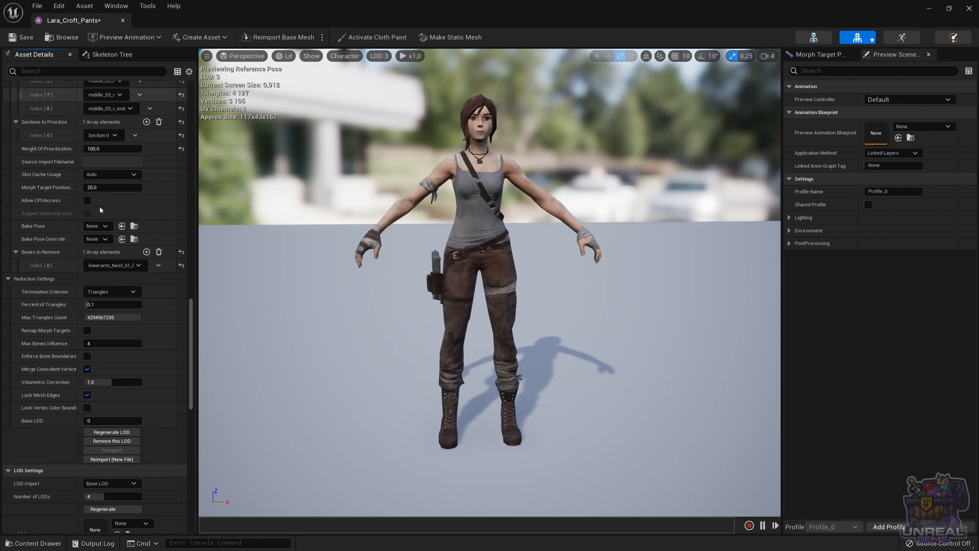
- Collapse LOD 3's Bones to Prioritize, Sections to Prioritize and Bones to Remove lists
{"action": "scroll", "coordinate": [49, 337], "scroll_direction": "up", "scroll_amount": 2}
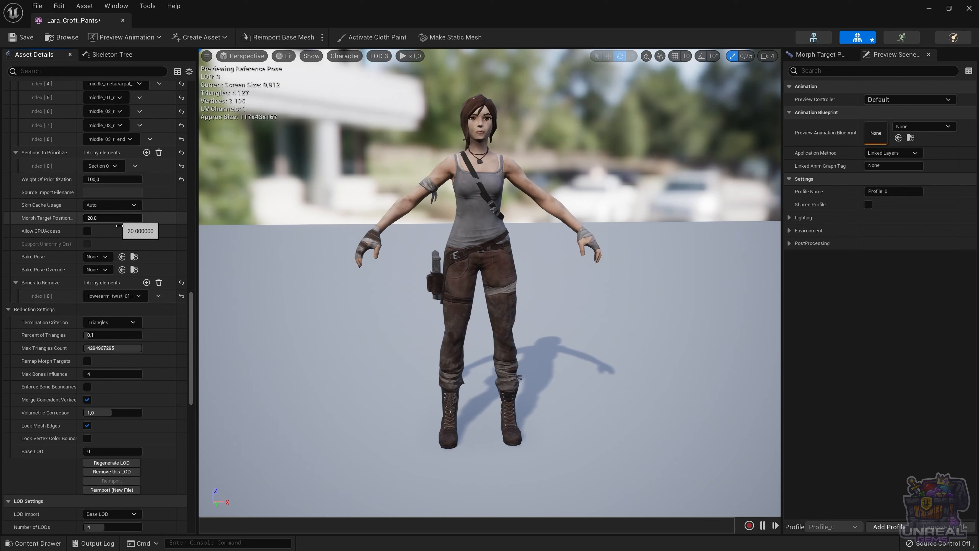
{"action": "scroll", "coordinate": [45, 283], "scroll_direction": "up", "scroll_amount": 5}
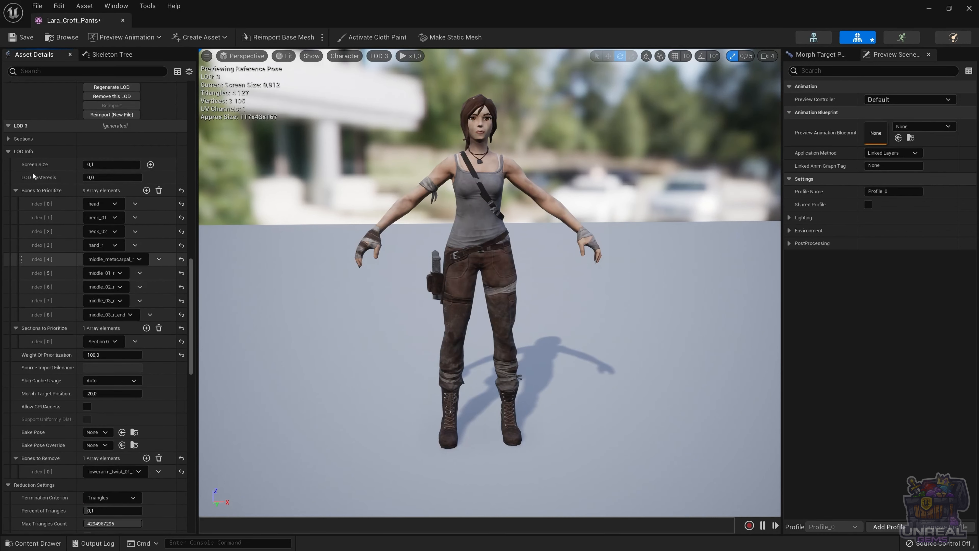
{"action": "left_click", "coordinate": [15, 191]}
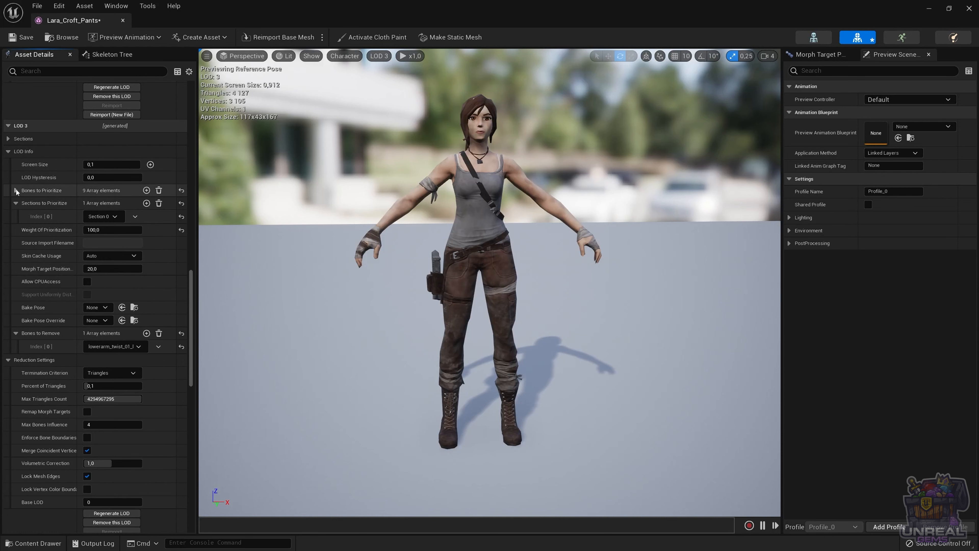
{"action": "left_click", "coordinate": [15, 203]}
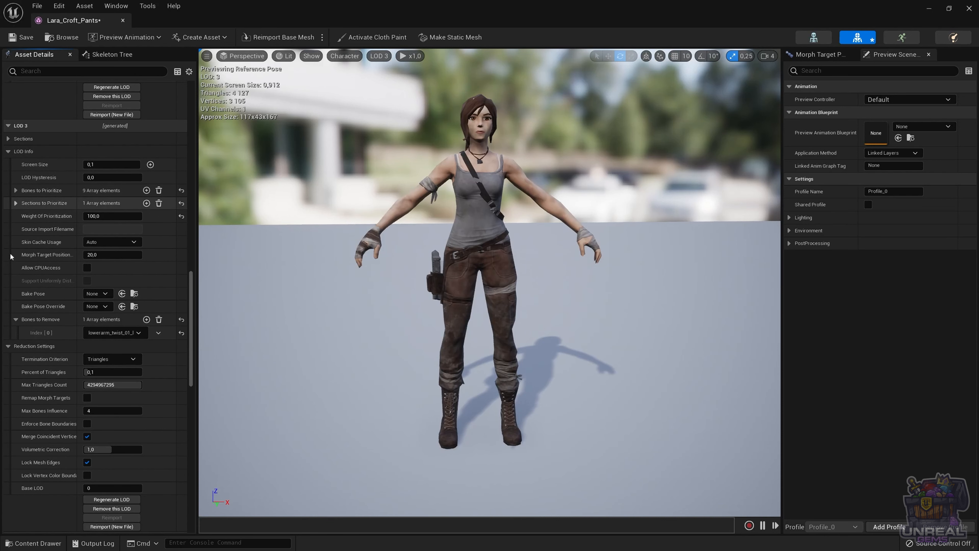
{"action": "left_click", "coordinate": [16, 319]}
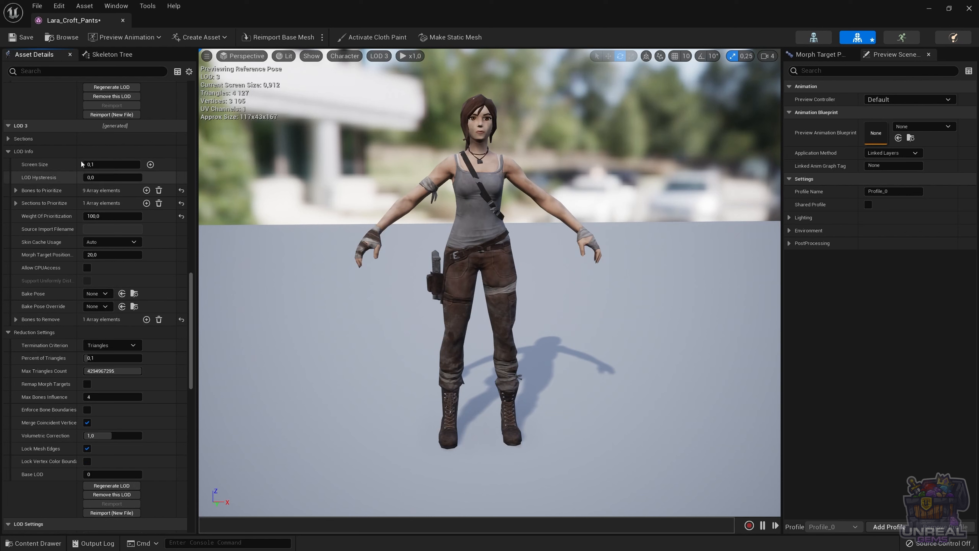
- Set the viewport to preview LOD Auto with Mesh LOD Coloration, and check the character at different distances
{"action": "left_click", "coordinate": [385, 58]}
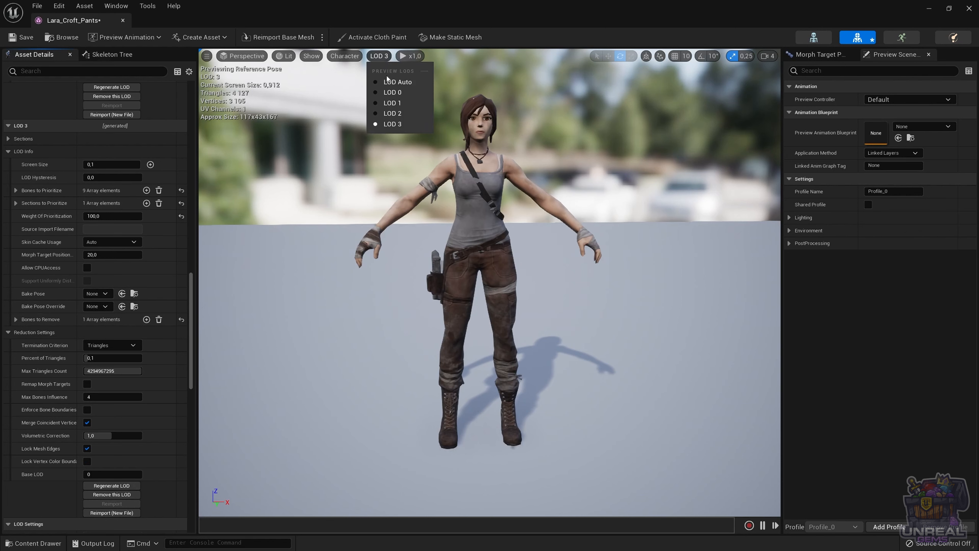
{"action": "left_click", "coordinate": [386, 75]}
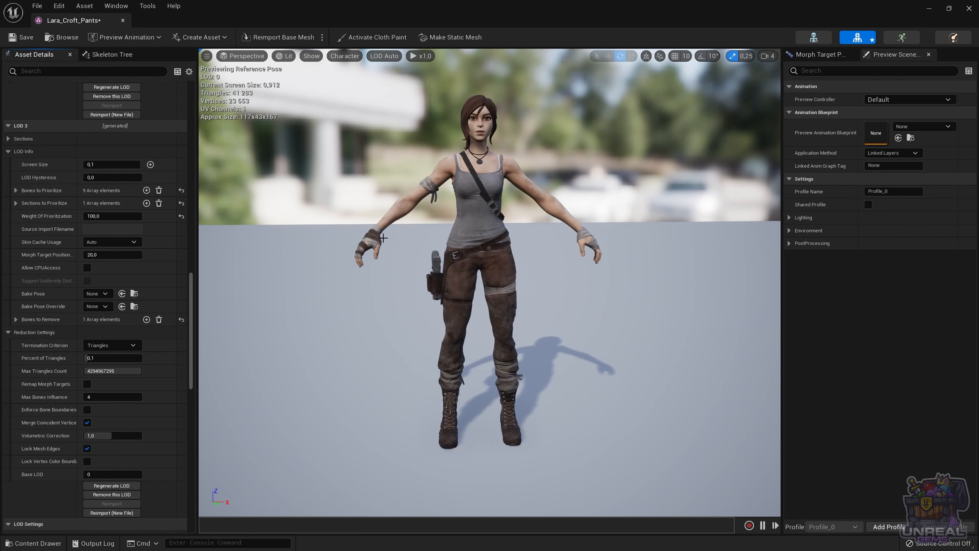
{"action": "left_click", "coordinate": [285, 56]}
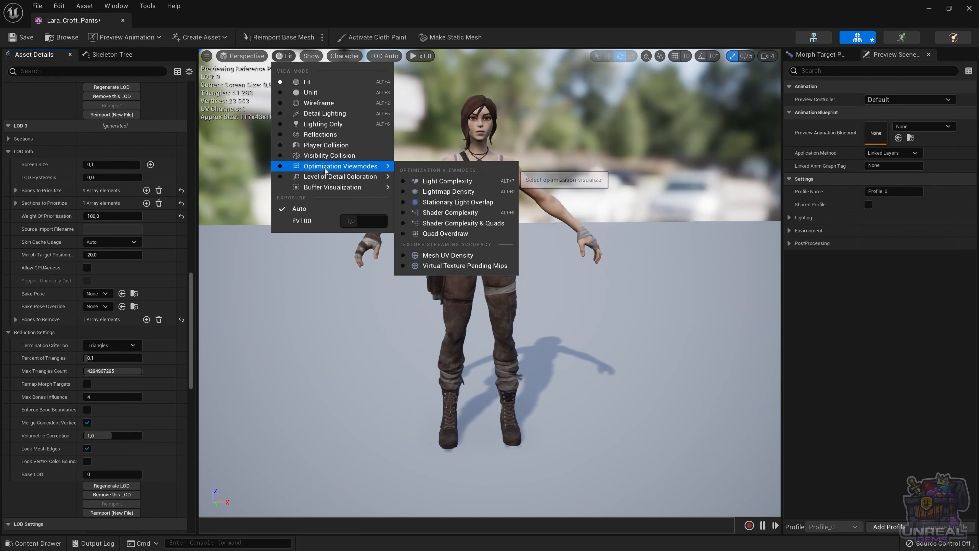
{"action": "mouse_move", "coordinate": [373, 177]}
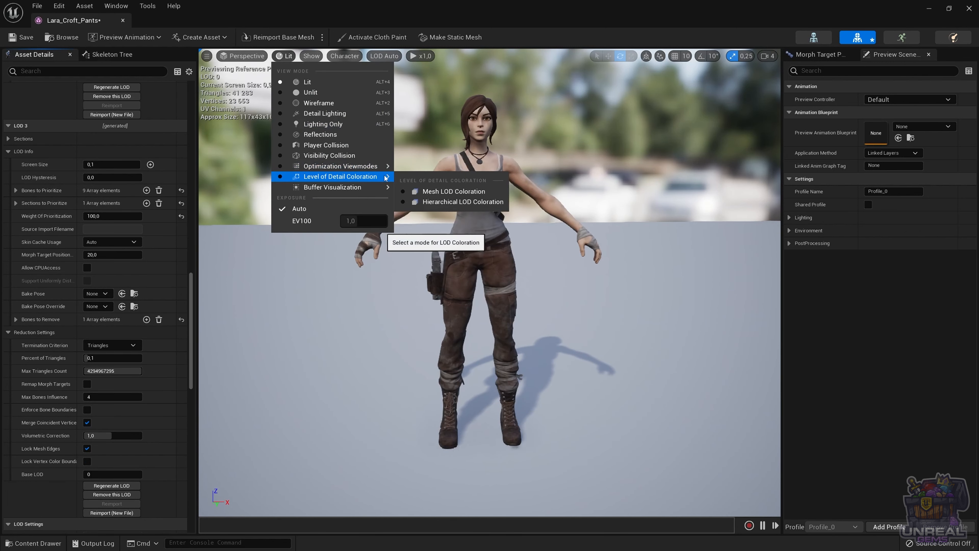
{"action": "left_click", "coordinate": [434, 192]}
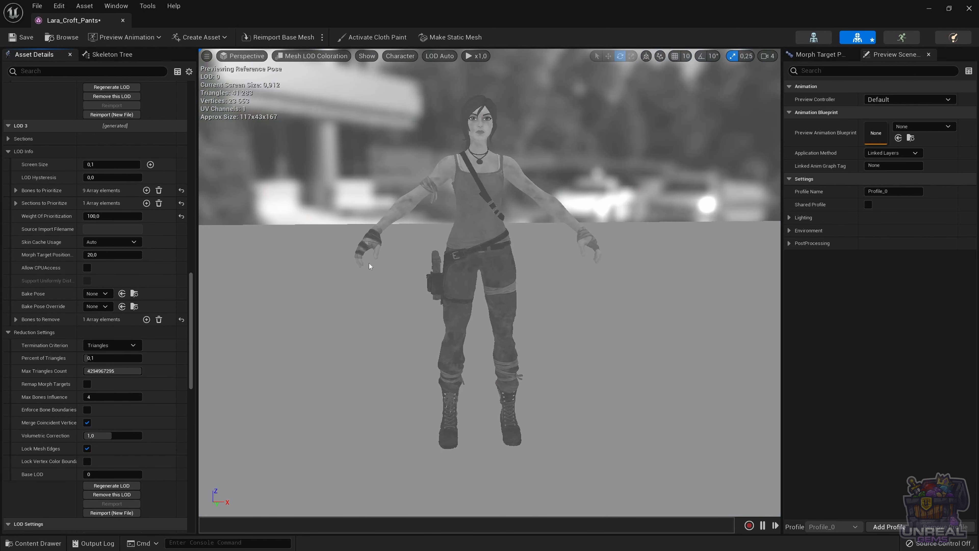
{"action": "scroll", "coordinate": [384, 258], "scroll_direction": "down", "scroll_amount": 10}
{"action": "scroll", "coordinate": [385, 258], "scroll_direction": "up", "scroll_amount": 6}
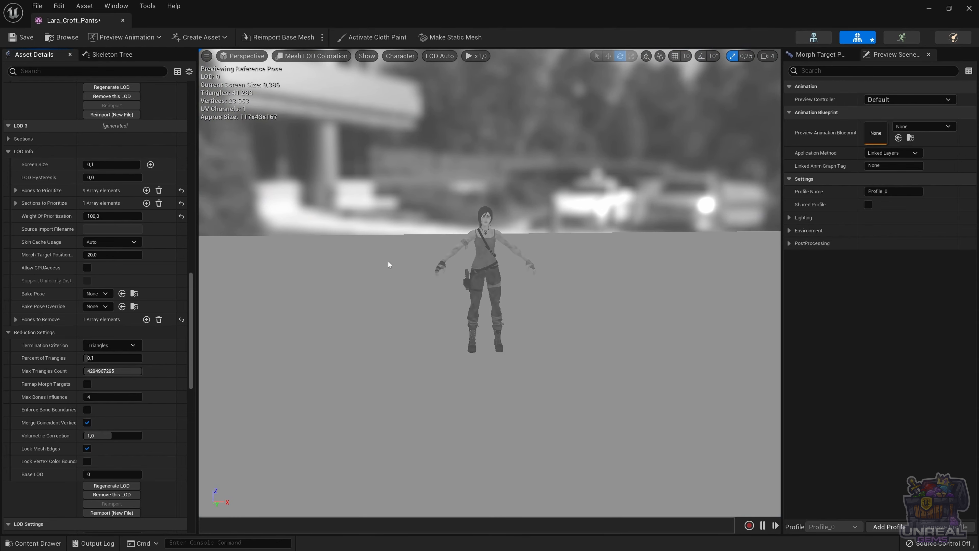
{"action": "scroll", "coordinate": [388, 262], "scroll_direction": "up", "scroll_amount": 4}
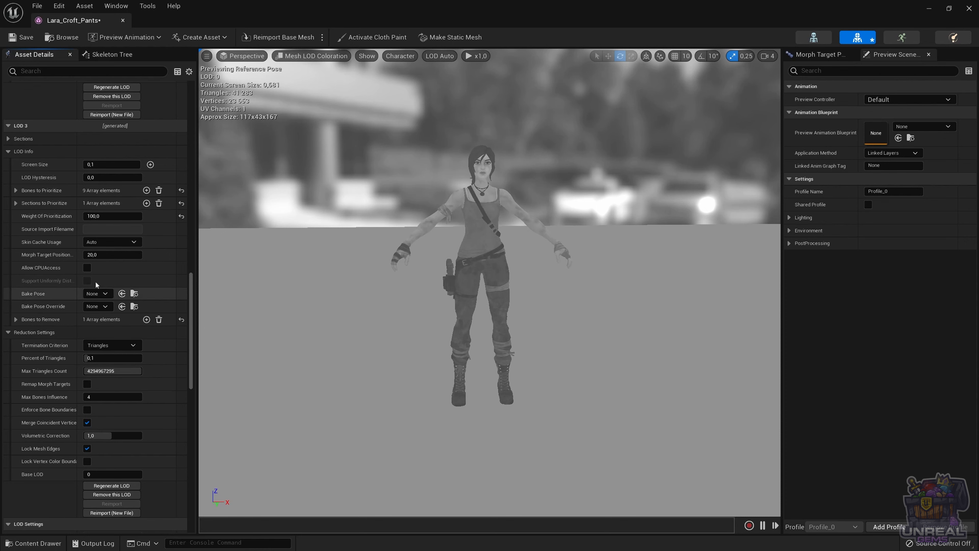
- Show LOD 1's LOD Info instead of its Reduction Settings, and view the platform overrides offered for Screen Size
{"action": "scroll", "coordinate": [64, 285], "scroll_direction": "up", "scroll_amount": 6}
{"action": "scroll", "coordinate": [65, 300], "scroll_direction": "up", "scroll_amount": 5}
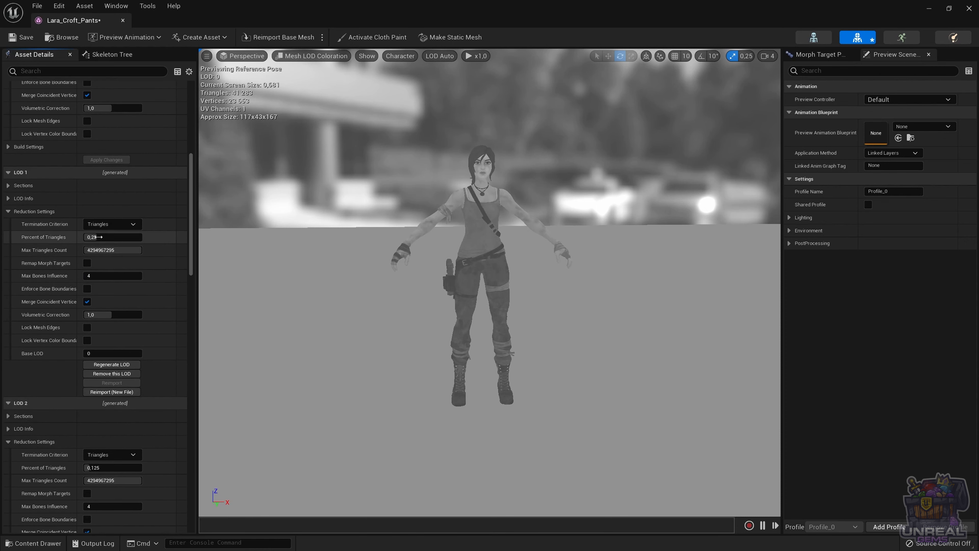
{"action": "left_click", "coordinate": [9, 212]}
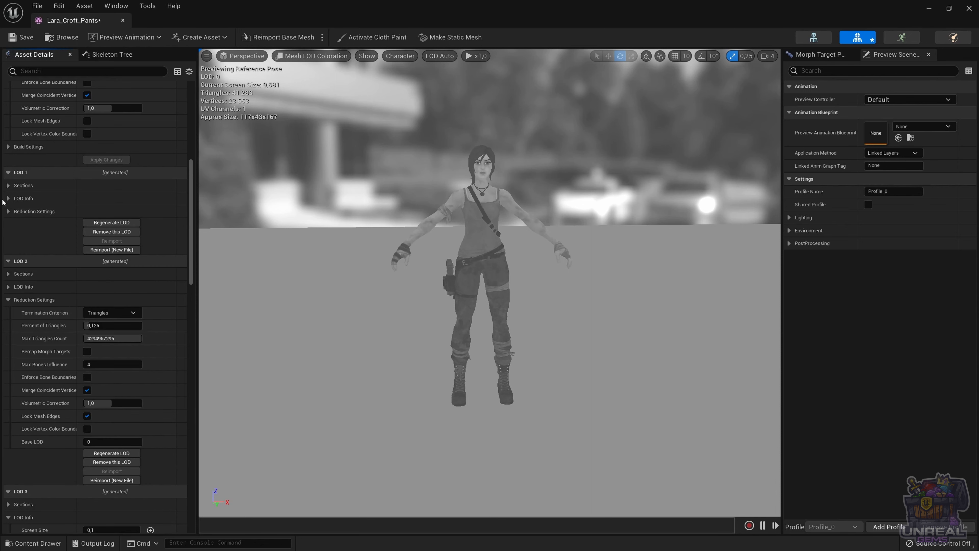
{"action": "left_click", "coordinate": [8, 198]}
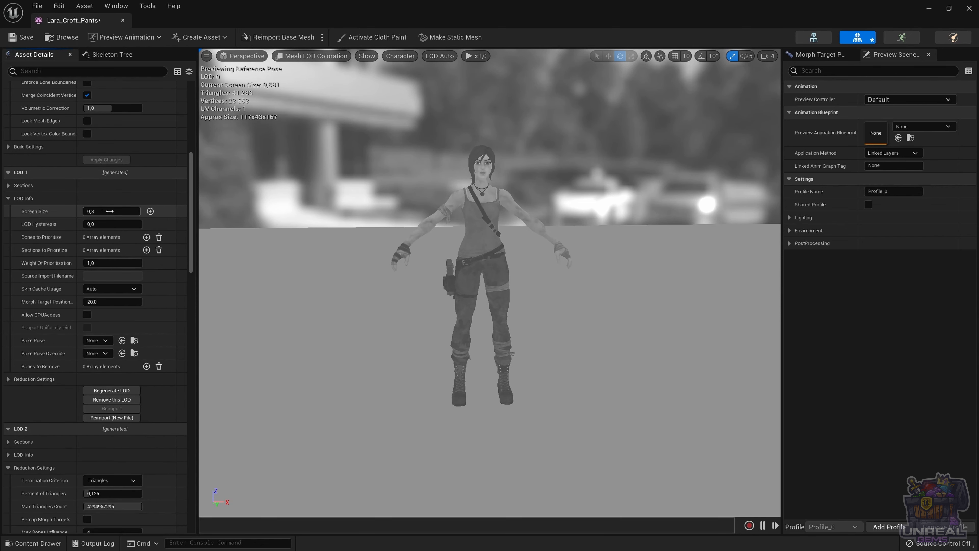
{"action": "left_click", "coordinate": [151, 212]}
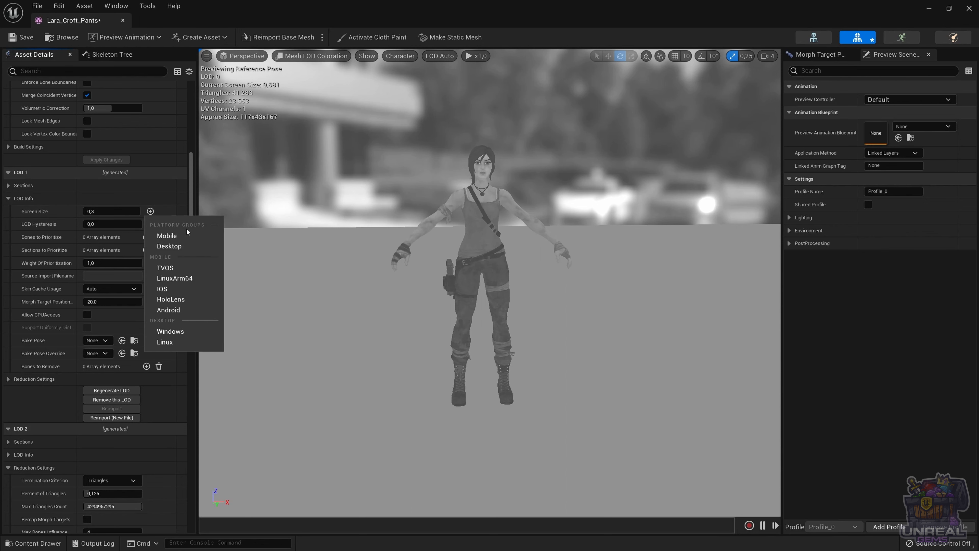
- Try a Screen Size of 0,7 for LOD 1, and set it to 0,6
{"action": "left_click", "coordinate": [87, 211]}
{"action": "left_click", "coordinate": [86, 211]}
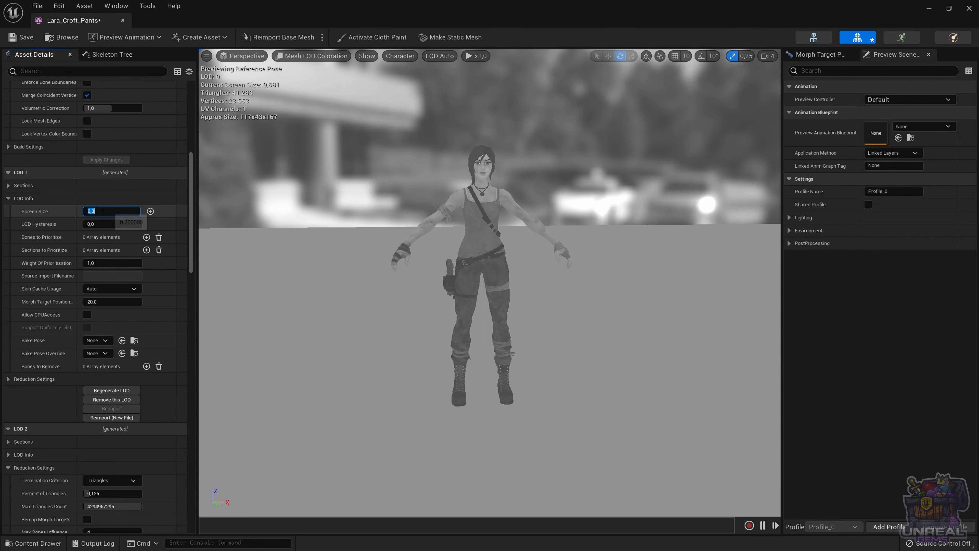
{"action": "left_click", "coordinate": [94, 212]}
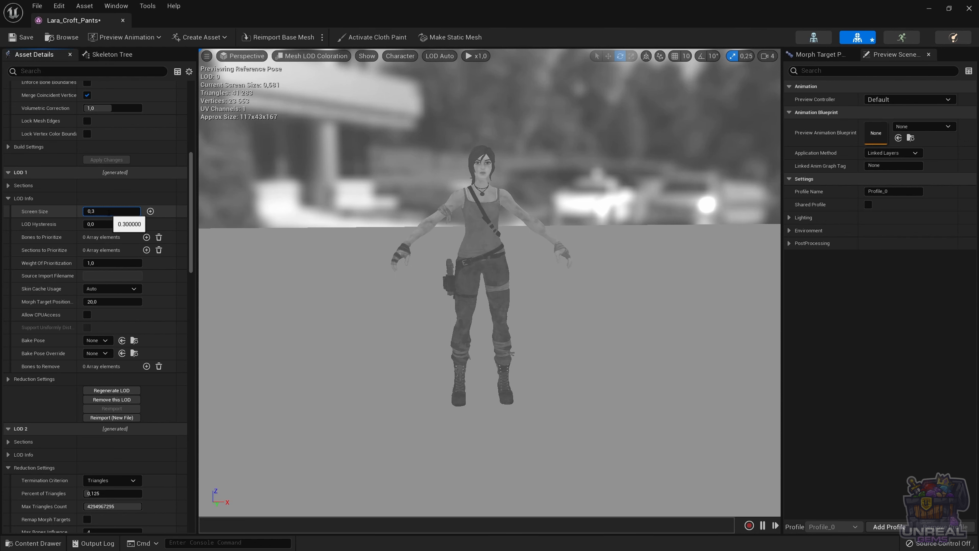
{"action": "type", "text": "7"}
{"action": "key", "text": "Return"}
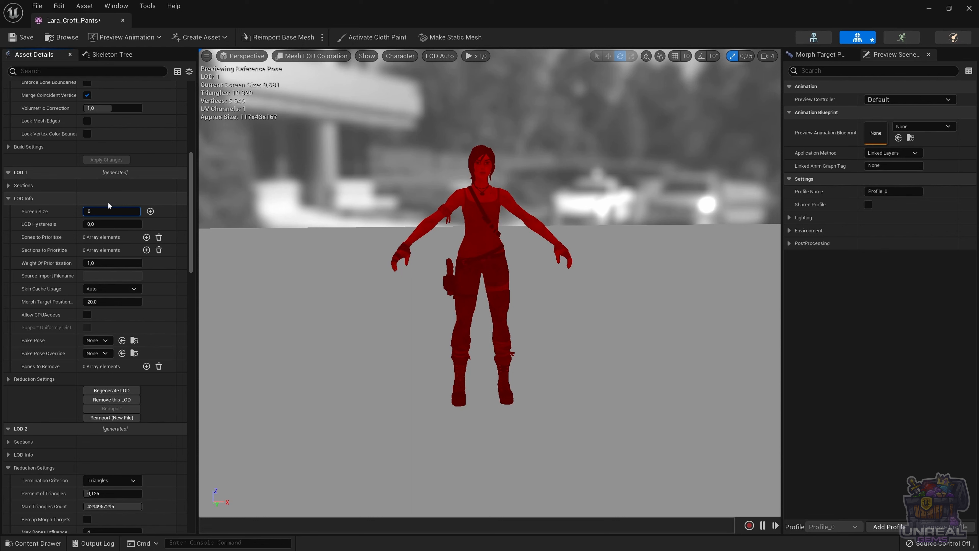
{"action": "key", "text": "Return"}
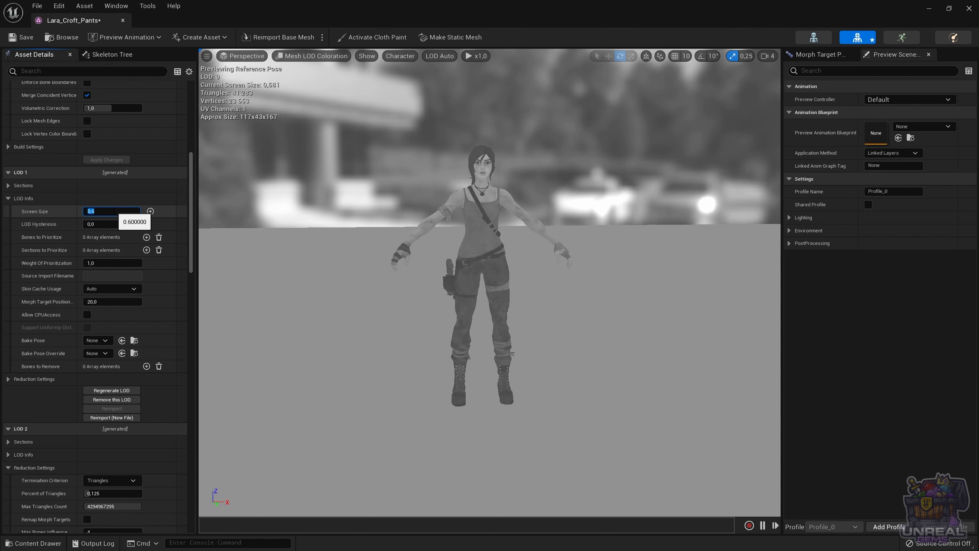
- Set LOD 1's Screen Size to 0,7 and check in the viewport when the character switches LODs
{"action": "type", "text": "0,7"}
{"action": "key", "text": "Return"}
{"action": "left_click_drag", "start_coordinate": [490, 309], "coordinate": [509, 345]}
{"action": "mouse_move", "coordinate": [458, 234]}
{"action": "left_mouse_down"}
{"action": "mouse_move", "coordinate": [460, 216]}
{"action": "mouse_move", "coordinate": [459, 238]}
{"action": "left_mouse_up"}
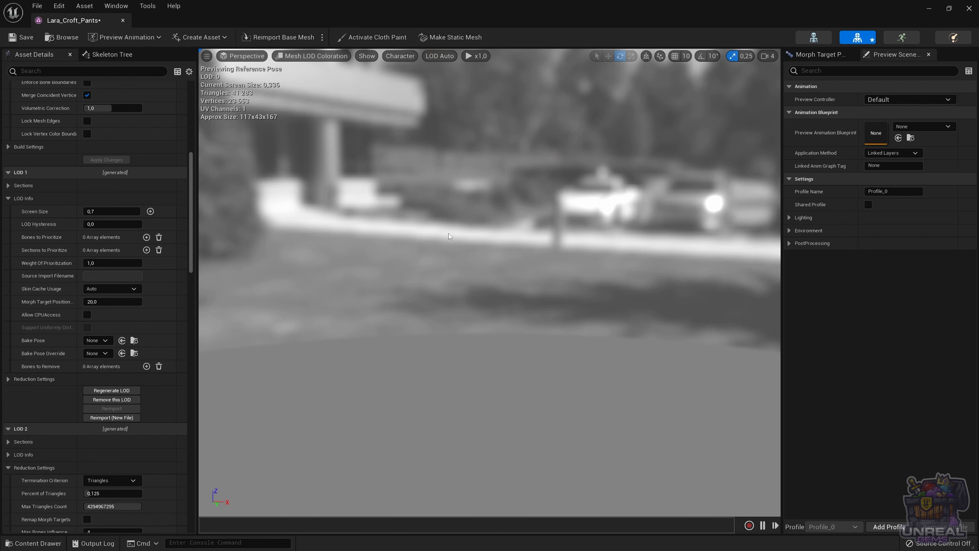
{"action": "mouse_move", "coordinate": [459, 238]}
{"action": "left_mouse_down"}
{"action": "mouse_move", "coordinate": [459, 267]}
{"action": "mouse_move", "coordinate": [459, 210]}
{"action": "mouse_move", "coordinate": [460, 257]}
{"action": "left_mouse_up"}
{"action": "right_click_drag", "start_coordinate": [490, 282], "coordinate": [397, 282]}
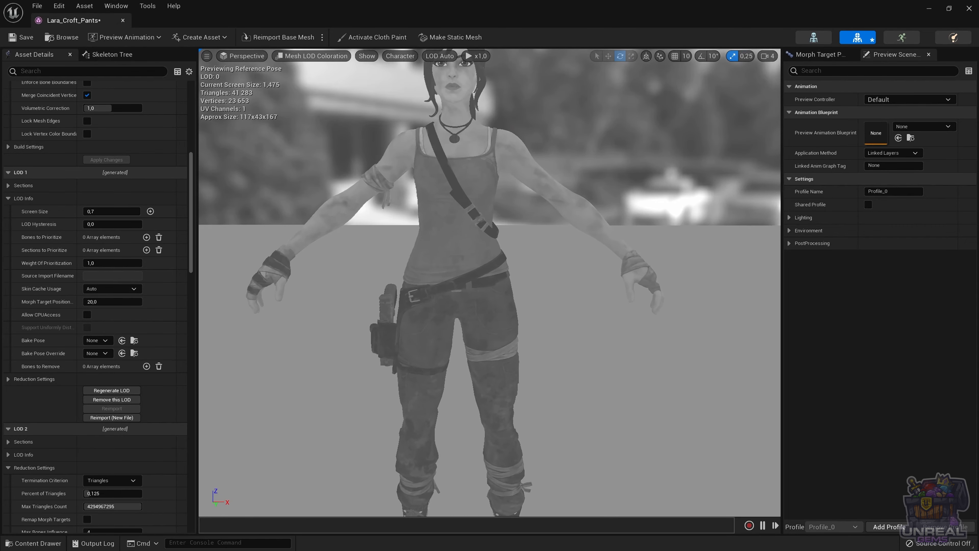
{"action": "scroll", "coordinate": [489, 282], "scroll_direction": "down", "scroll_amount": 4}
{"action": "scroll", "coordinate": [444, 228], "scroll_direction": "down", "scroll_amount": 4}
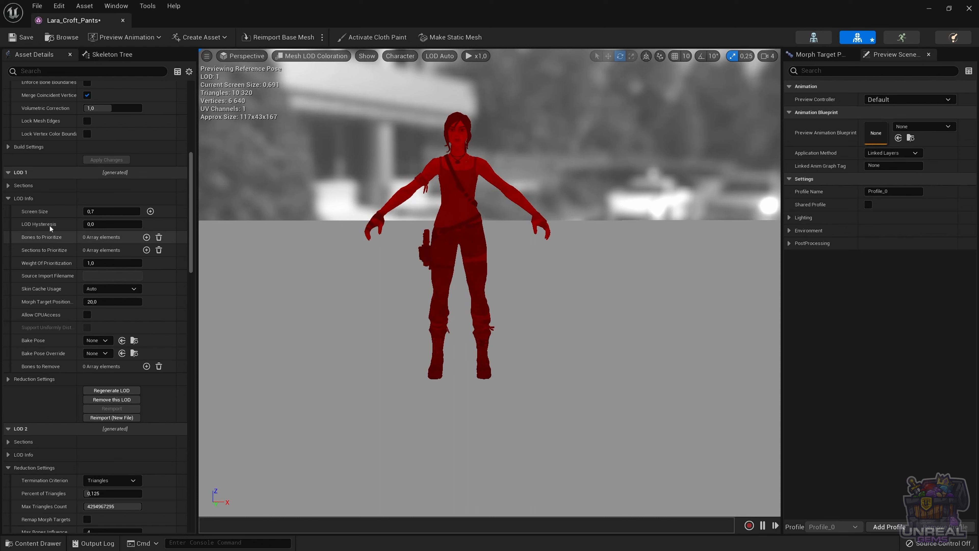
- Try an LOD Hysteresis of 0,1 for LOD 1
{"action": "left_click", "coordinate": [93, 224]}
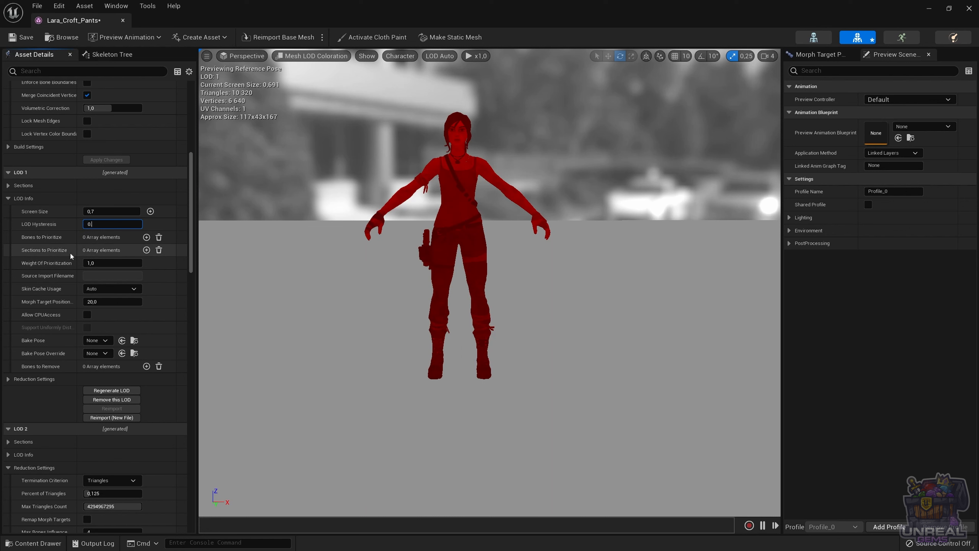
{"action": "key", "text": "Return"}
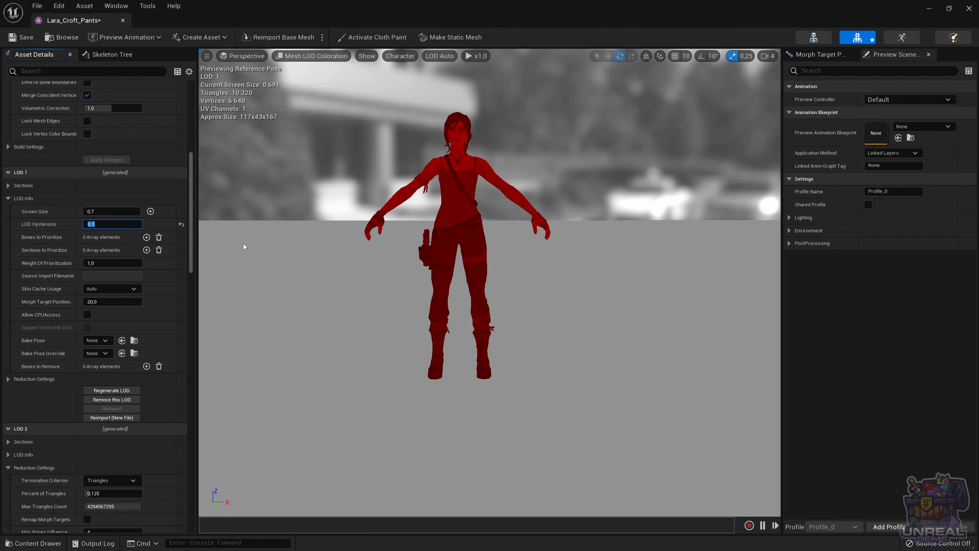
{"action": "right_click_drag", "start_coordinate": [368, 223], "coordinate": [370, 225]}
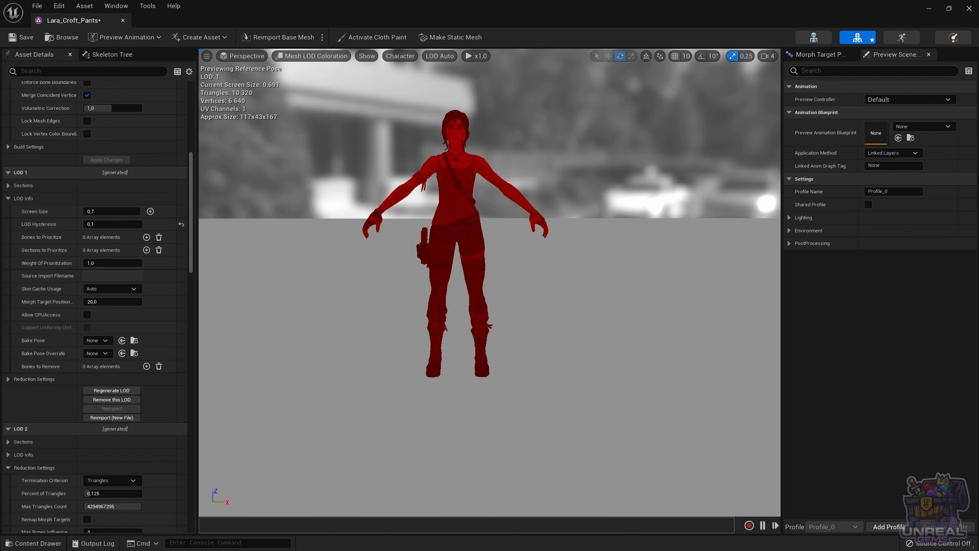
- Examine how hysteresis affects the switch between LOD 0 and LOD 1 as the camera moves toward and away from the character
{"action": "key", "text": "s"}
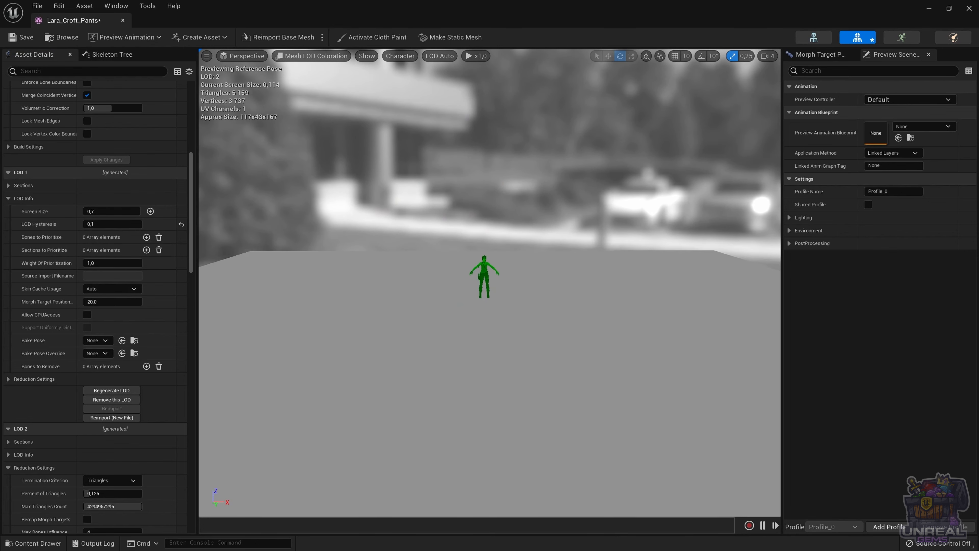
{"action": "key", "text": "w"}
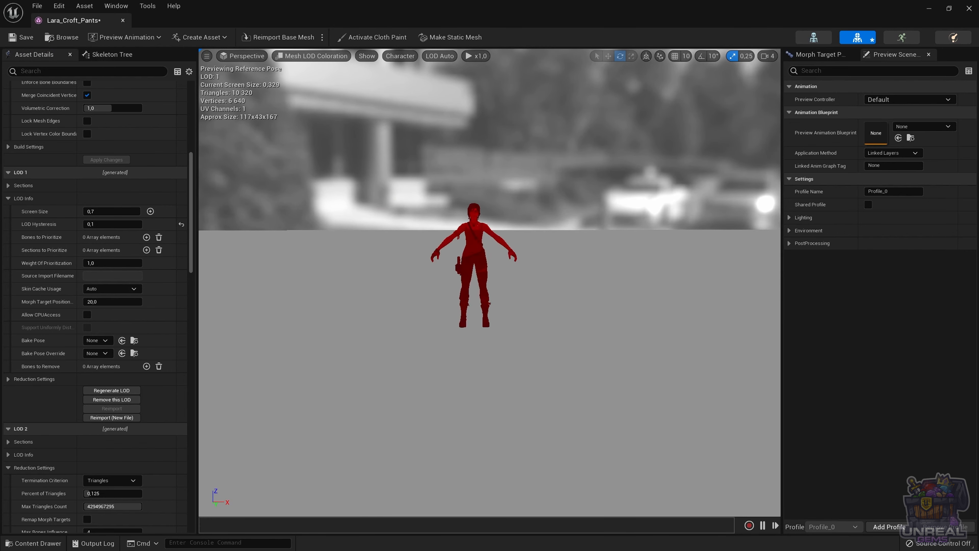
{"action": "key", "text": "w"}
{"action": "key", "text": "s"}
{"action": "key", "text": "w"}
{"action": "key", "text": "s"}
{"action": "key", "text": "w"}
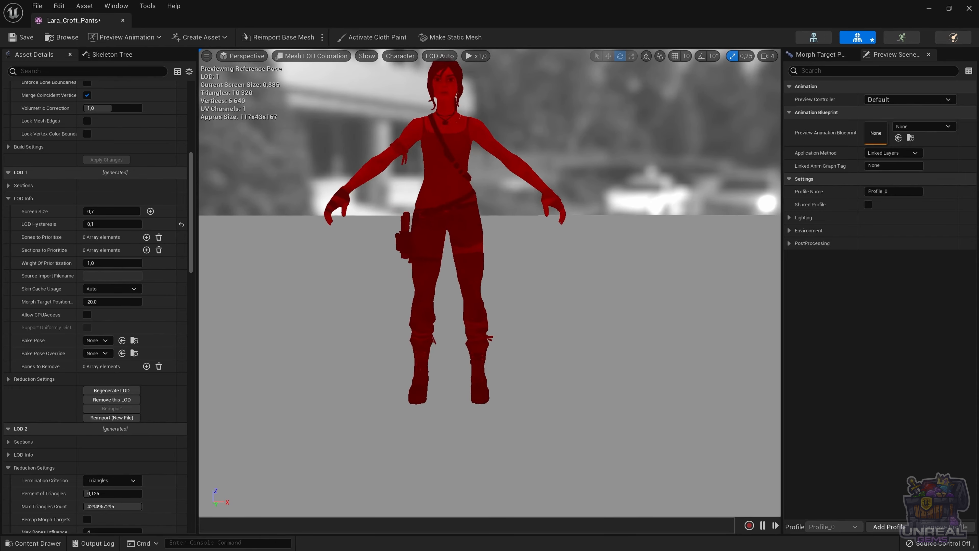
{"action": "key", "text": "w"}
{"action": "key", "text": "s"}
{"action": "key", "text": "w"}
{"action": "key", "text": "s"}
{"action": "key", "text": "w"}
{"action": "key", "text": "s"}
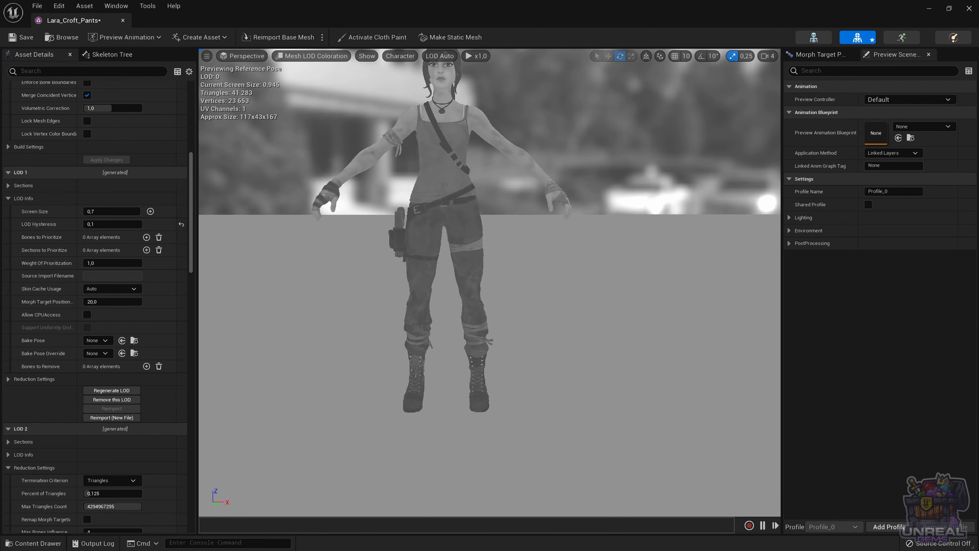
{"action": "key", "text": "s"}
{"action": "key", "text": "w"}
{"action": "key", "text": "s"}
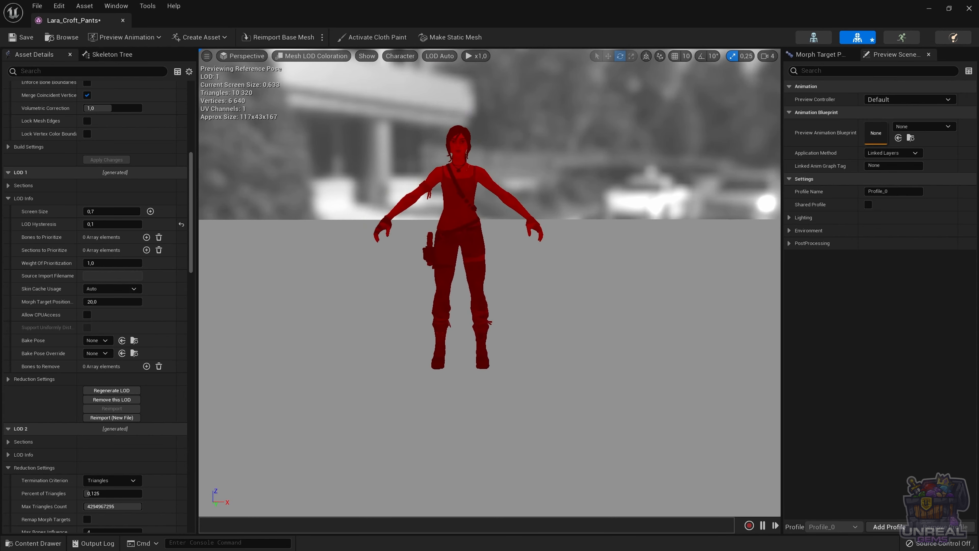
{"action": "key", "text": "w"}
{"action": "key", "text": "s"}
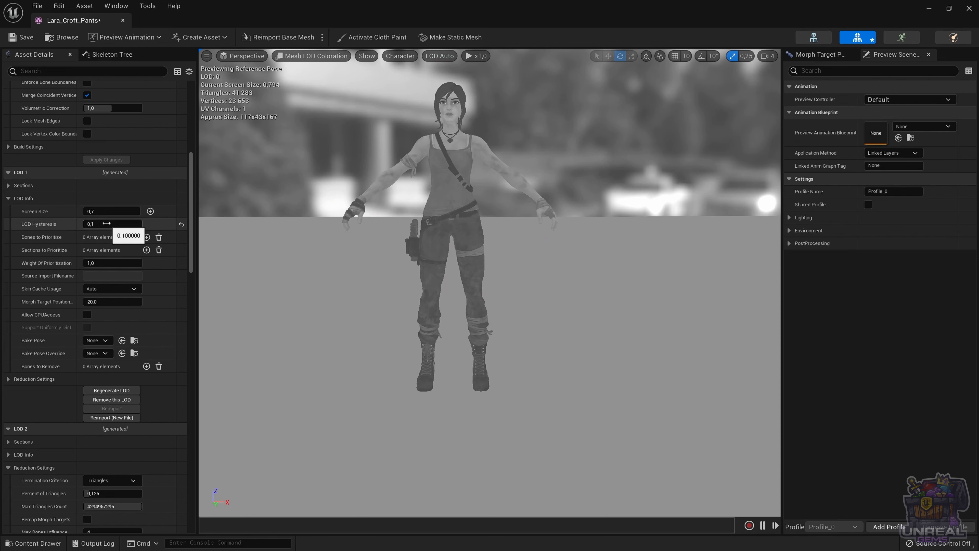
- Read the description of LOD Hysteresis and reset LOD 1's value to 0
{"action": "mouse_move", "coordinate": [45, 223]}
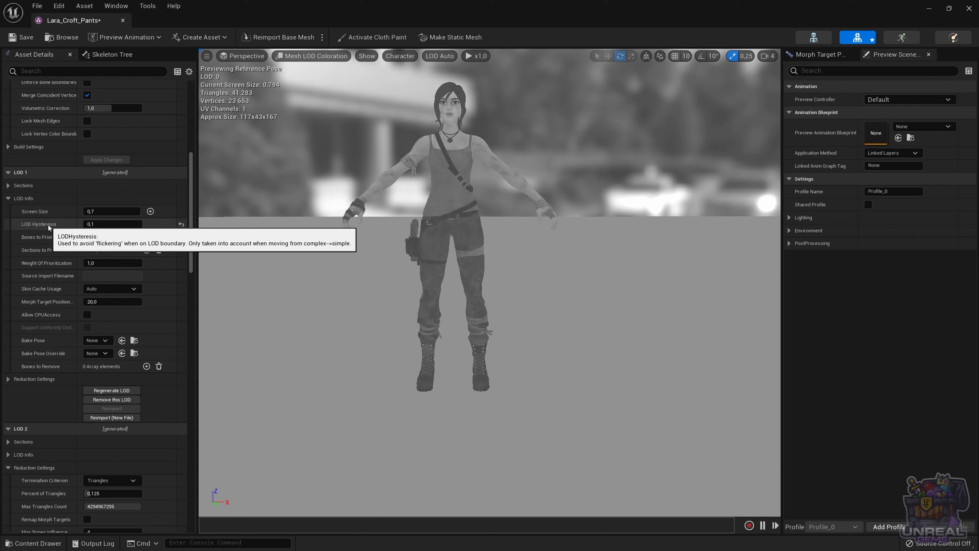
{"action": "left_click", "coordinate": [99, 224]}
{"action": "type", "text": "0"}
{"action": "key", "text": "Return"}
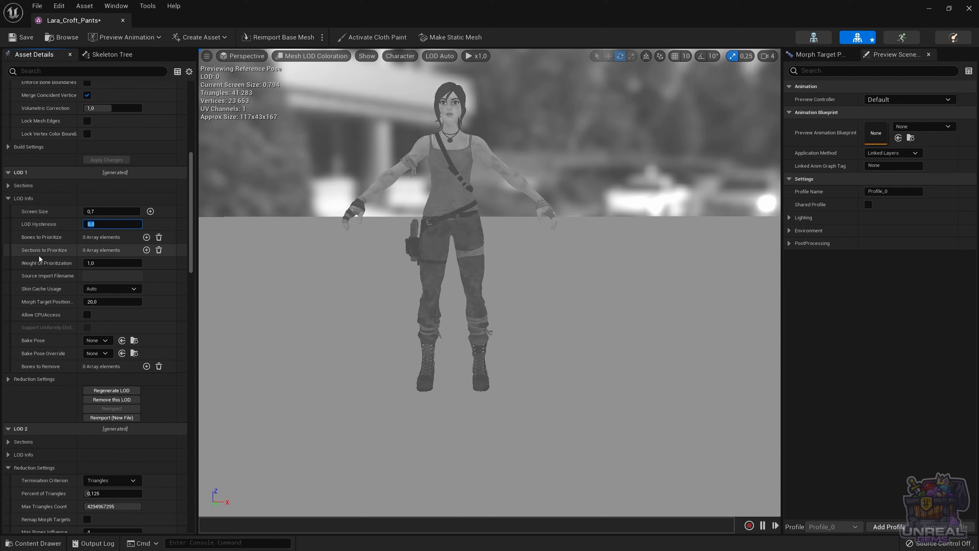
- Add a Desktop platform override to Minimum LOD in the LOD Settings
{"action": "scroll", "coordinate": [38, 252], "scroll_direction": "down", "scroll_amount": 3}
{"action": "scroll", "coordinate": [40, 249], "scroll_direction": "up", "scroll_amount": 7}
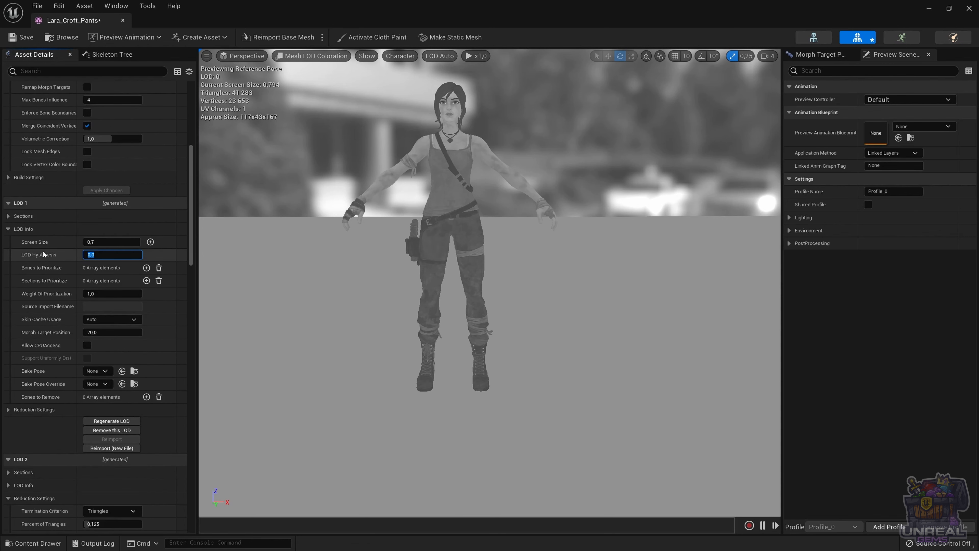
{"action": "scroll", "coordinate": [46, 252], "scroll_direction": "up", "scroll_amount": 2}
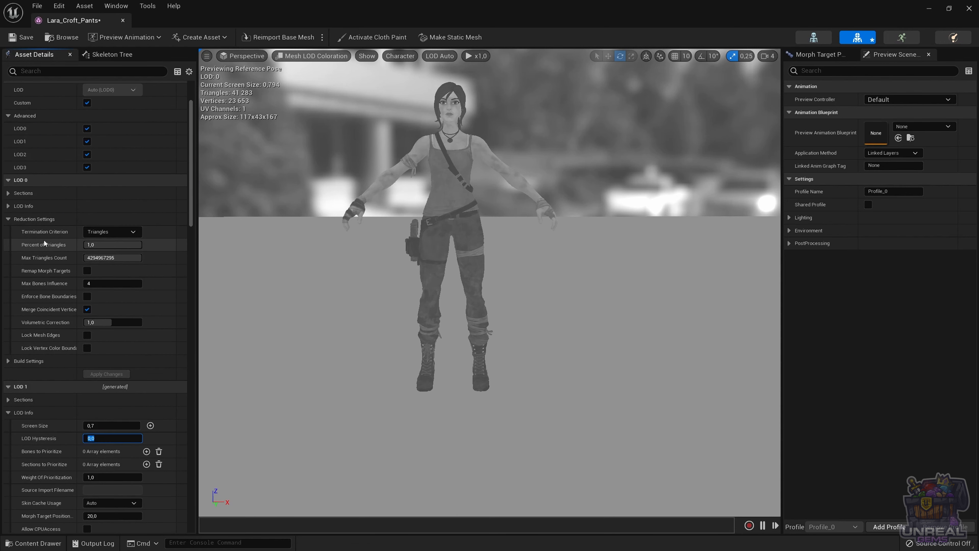
{"action": "left_click_drag", "start_coordinate": [189, 176], "coordinate": [178, 418]}
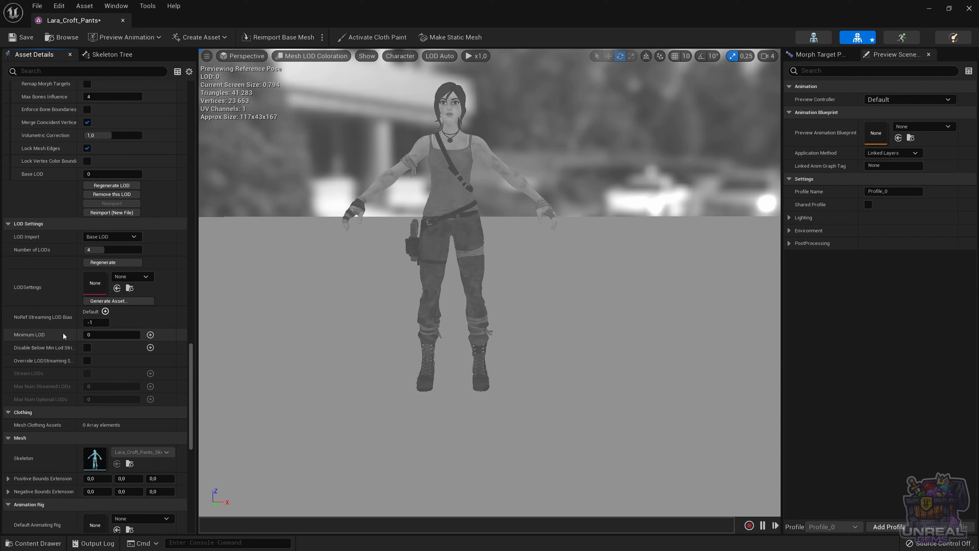
{"action": "left_click", "coordinate": [150, 335]}
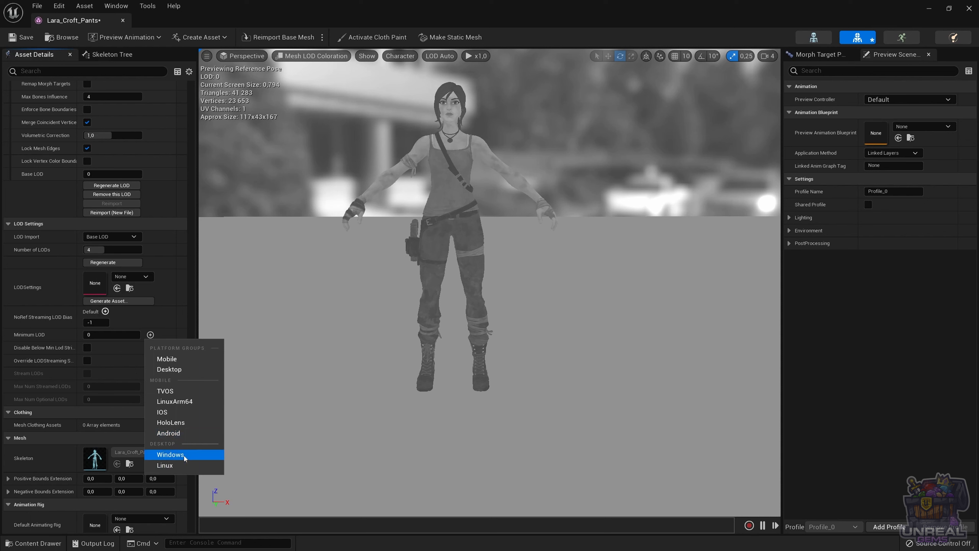
{"action": "left_click", "coordinate": [179, 373]}
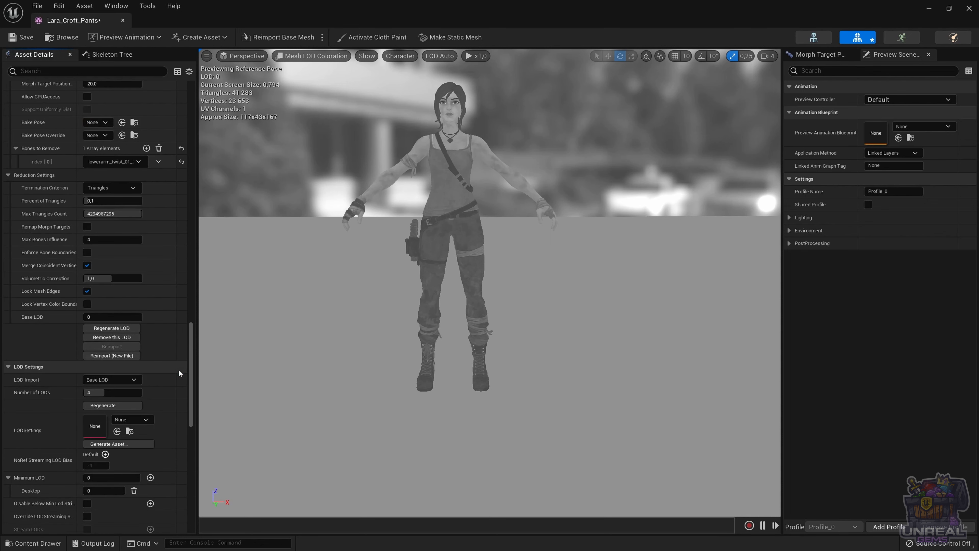
- Add a Mobile override of 2 to Minimum LOD, and preview LOD 2 in the viewport
{"action": "scroll", "coordinate": [85, 425], "scroll_direction": "up", "scroll_amount": 3}
{"action": "scroll", "coordinate": [79, 432], "scroll_direction": "down", "scroll_amount": 2}
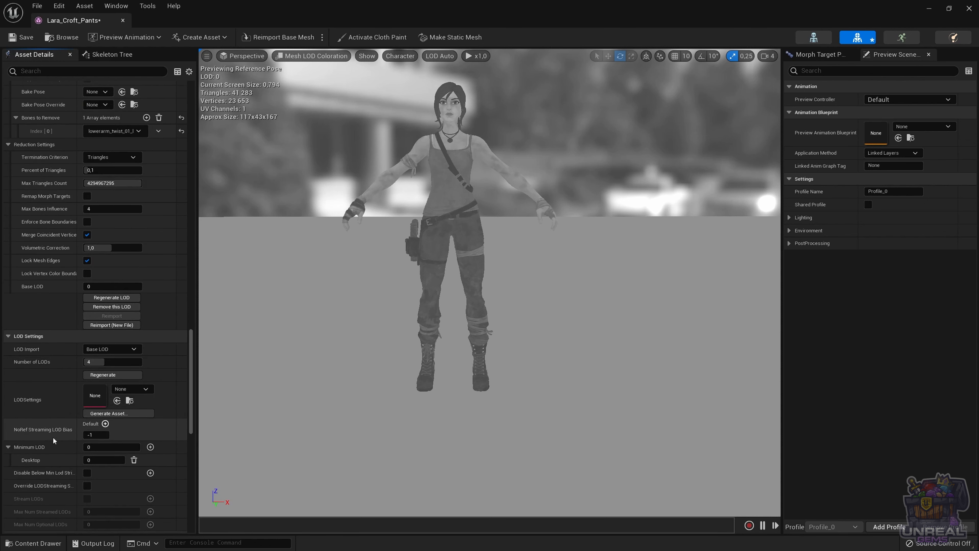
{"action": "left_click", "coordinate": [150, 417]}
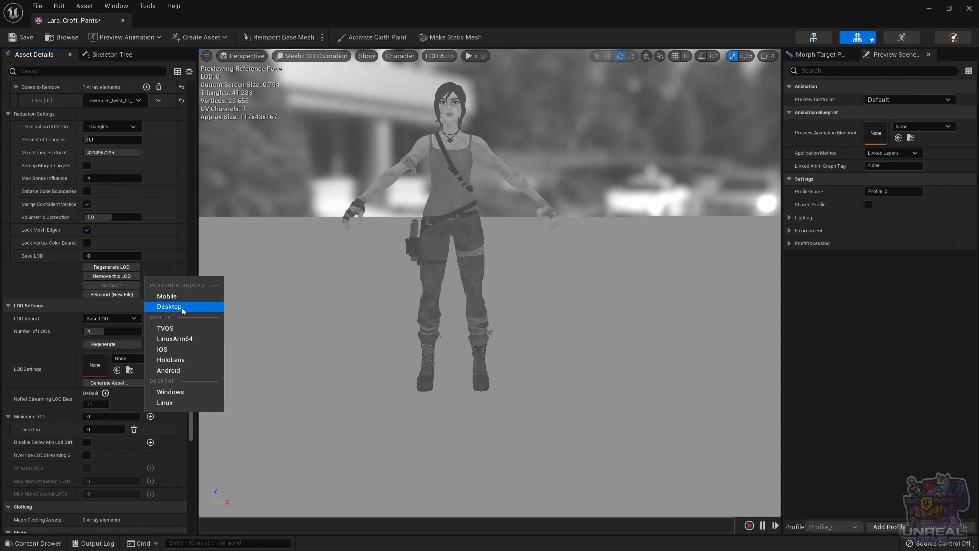
{"action": "left_click", "coordinate": [173, 296]}
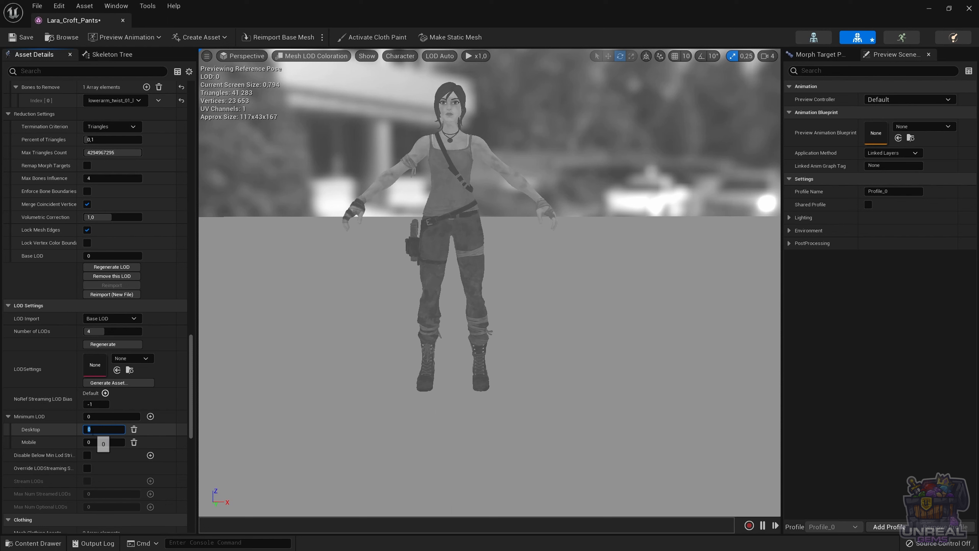
{"action": "key", "text": "Return"}
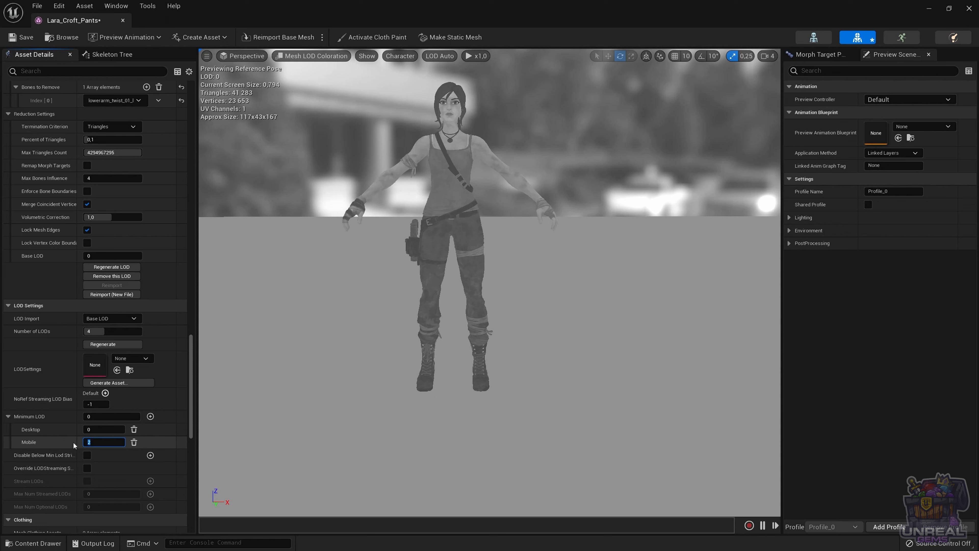
{"action": "left_click", "coordinate": [445, 60]}
{"action": "left_click", "coordinate": [445, 114]}
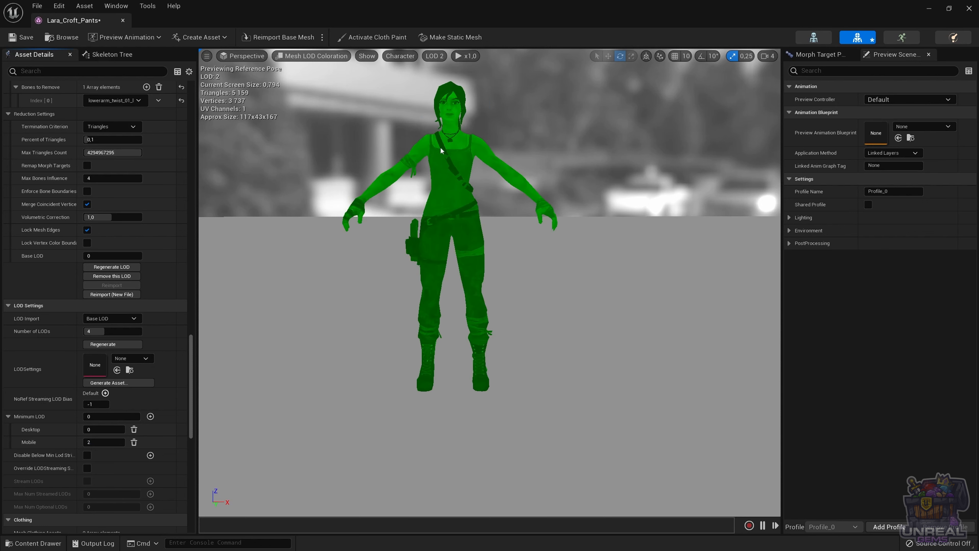